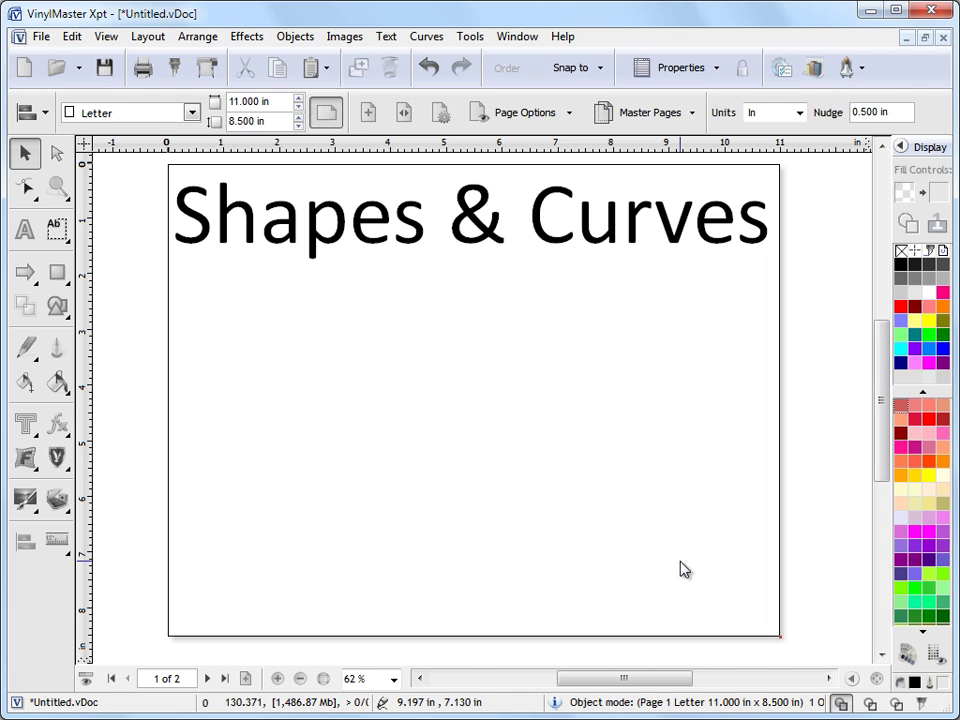
Step: Go to page 2 and look through the power shapes, box shapes, and the Arrows and Basic shape collections
left_click(207, 678)
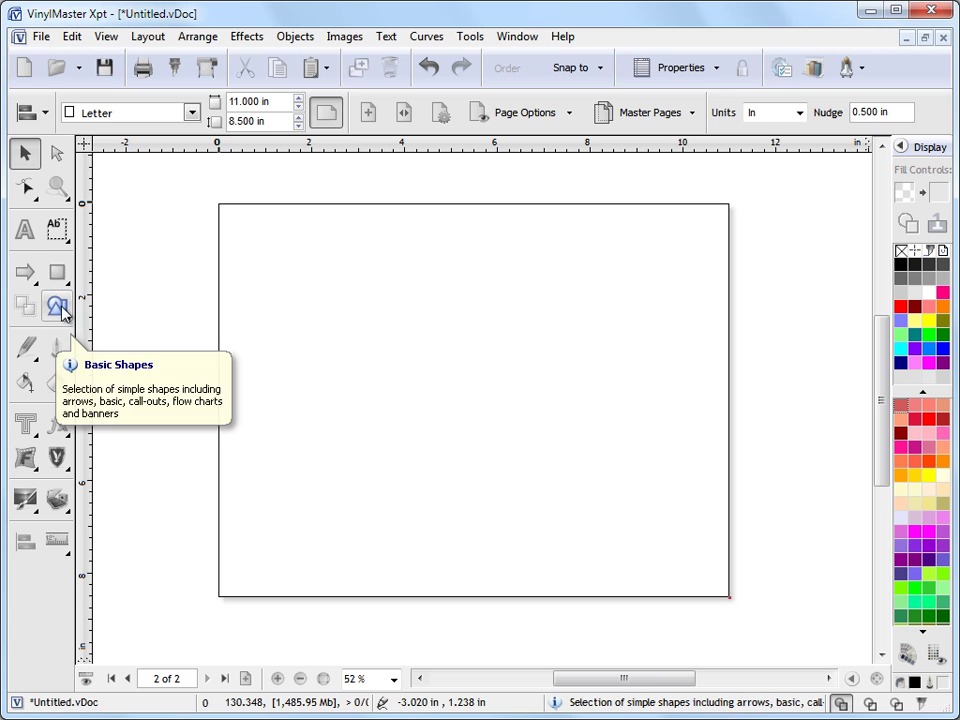
left_click(35, 284)
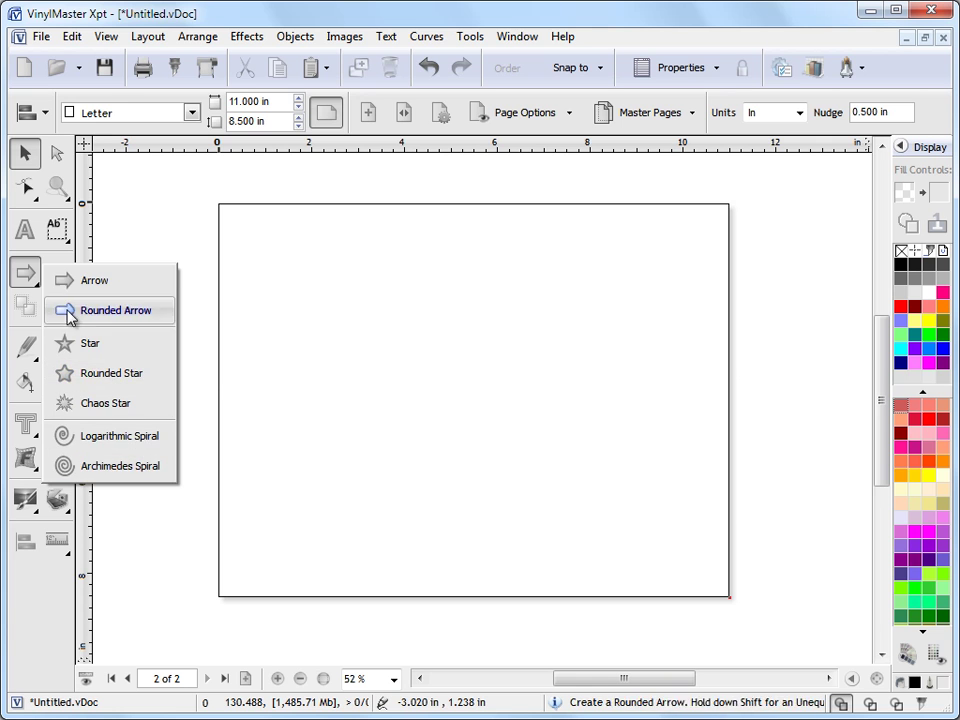
left_click(58, 270)
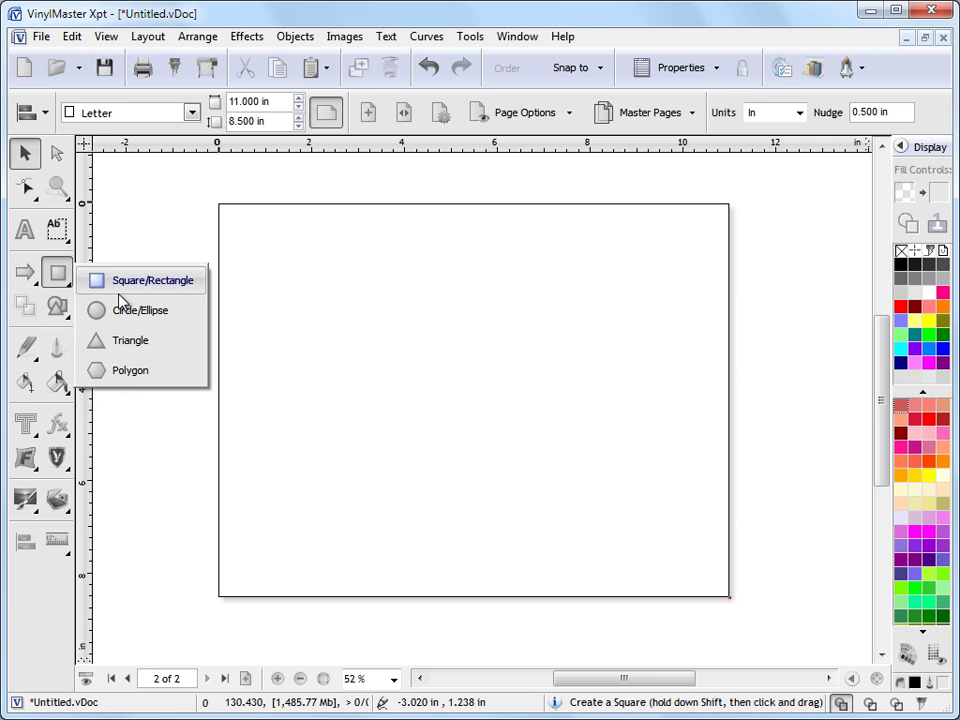
left_click(57, 305)
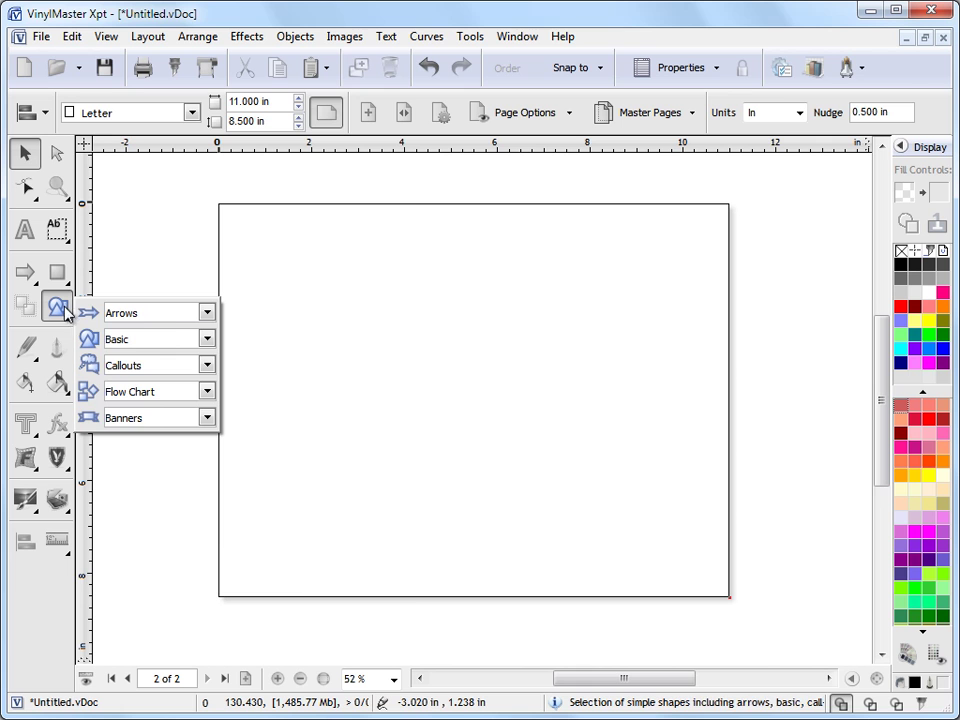
left_click(171, 322)
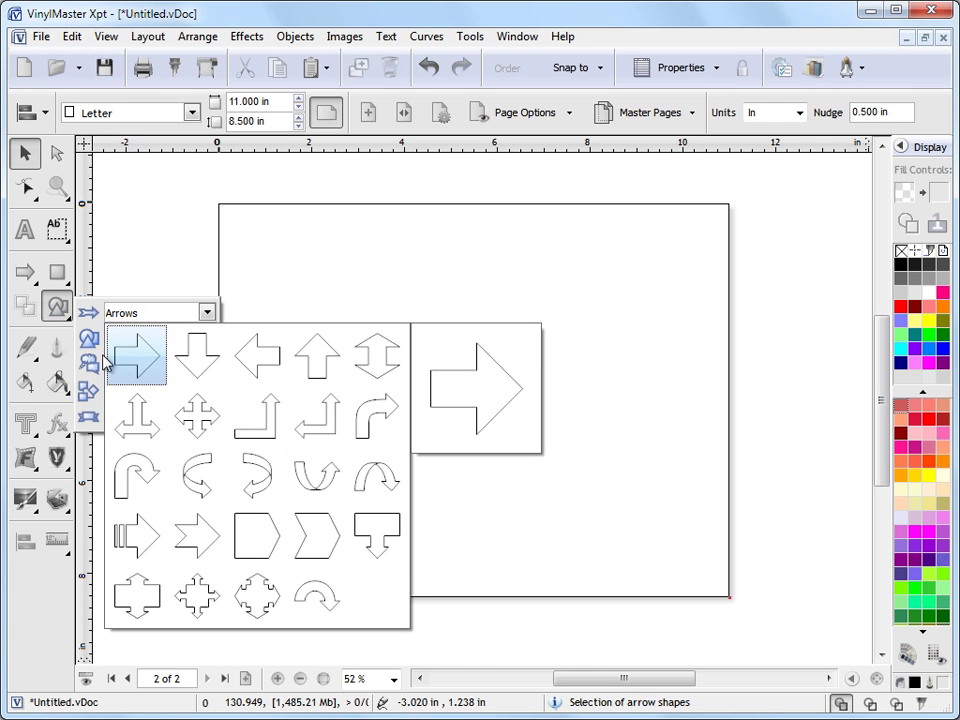
left_click(176, 340)
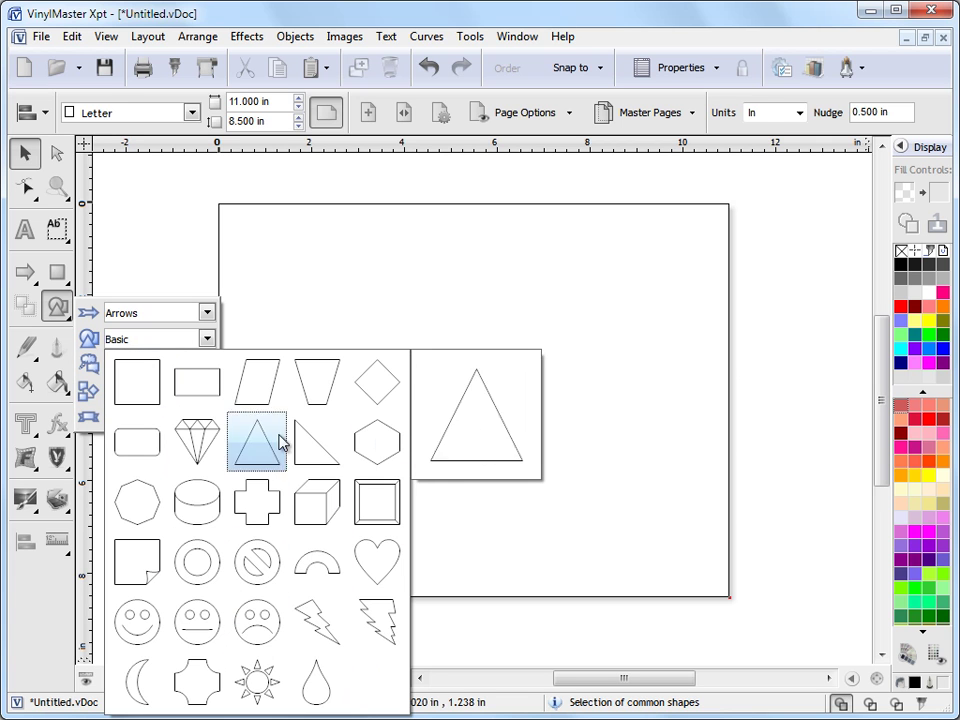
left_click(152, 366)
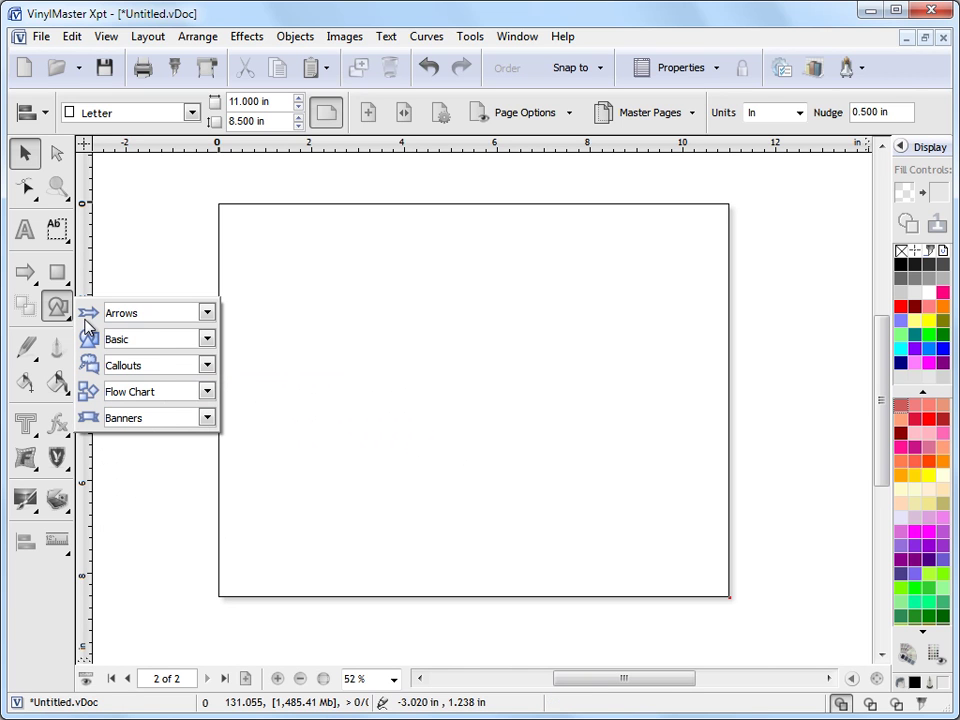
left_click(140, 316)
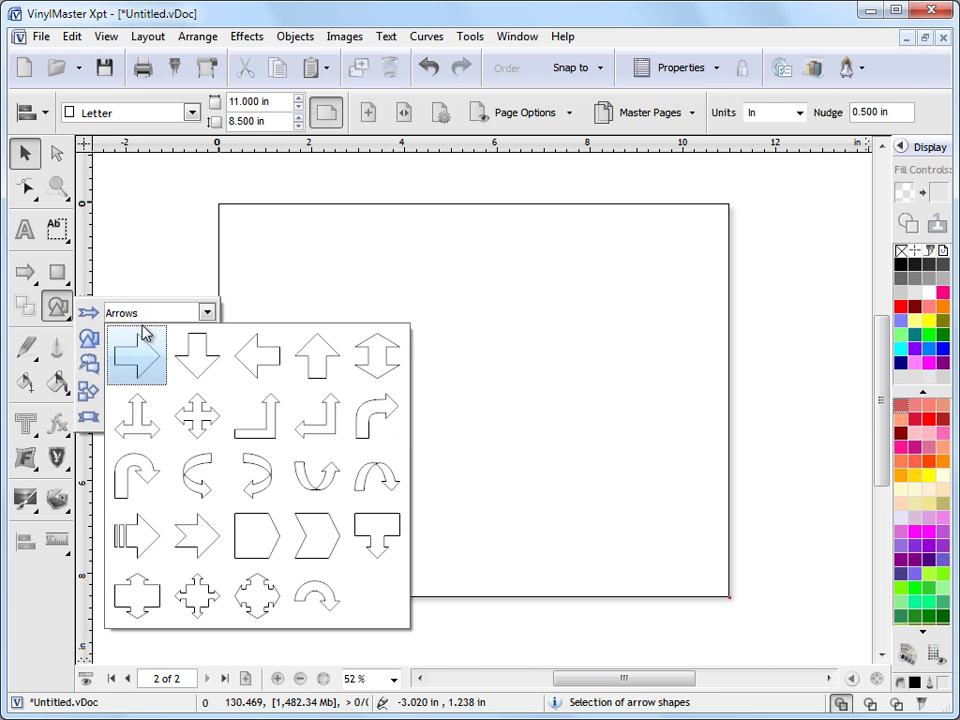
Step: Draw a block arrow about 4.1 by 2.1 in, pointing right, near the page's upper-left corner
mouse_move(25, 271)
left_click(78, 279)
left_click_drag(240, 232, 433, 336)
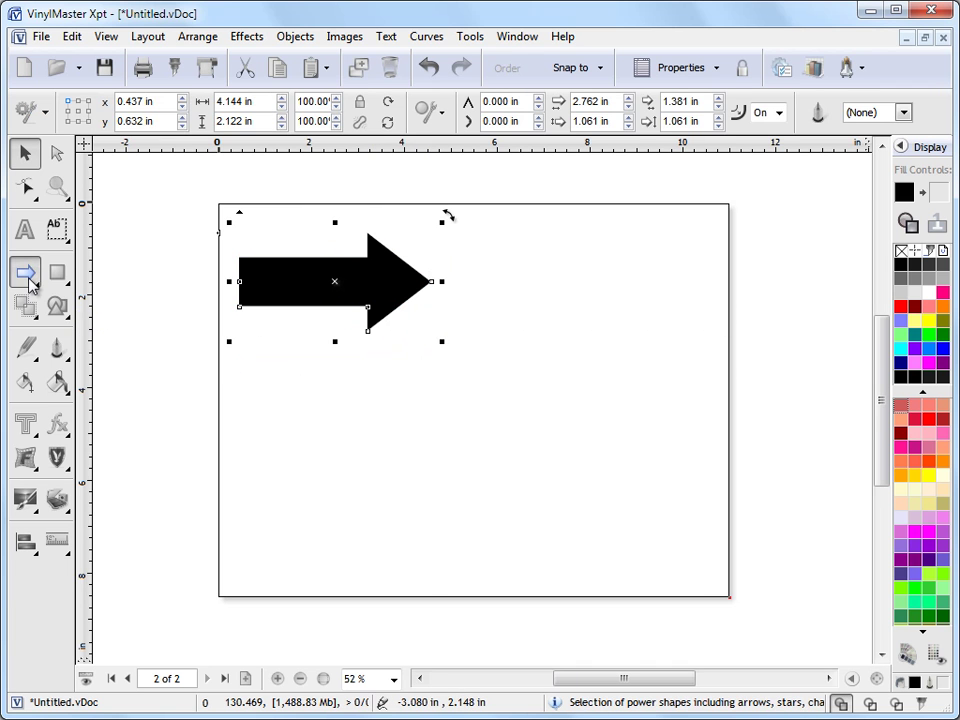
Step: Draw a tilted five-pointed star about 2.9 by 2.9 in just to the right of the block arrow
mouse_move(30, 274)
left_click(76, 342)
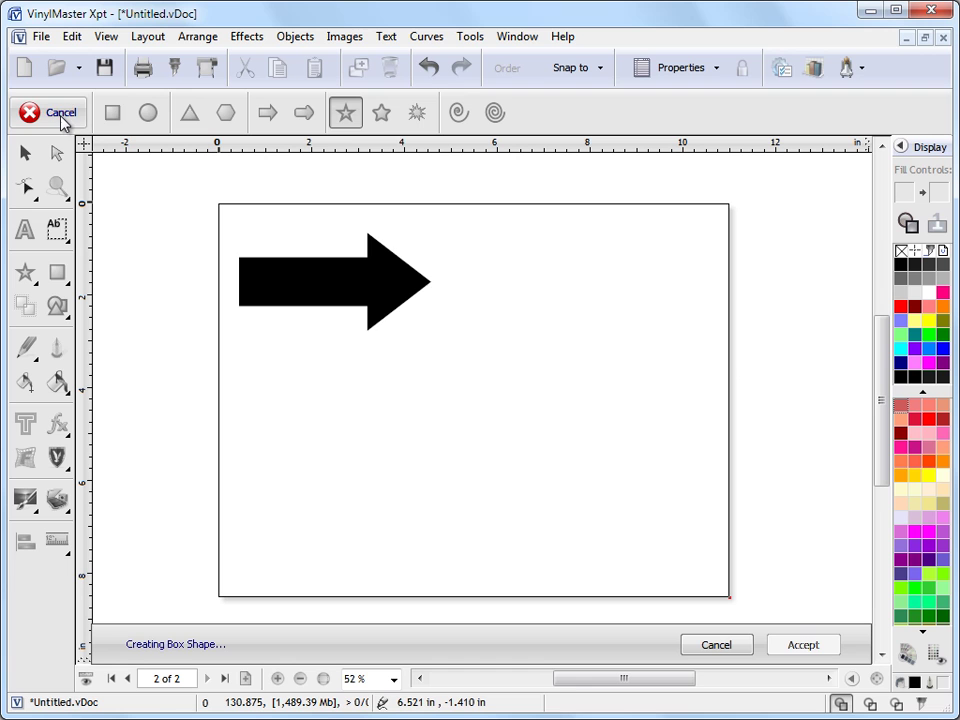
left_click(113, 116)
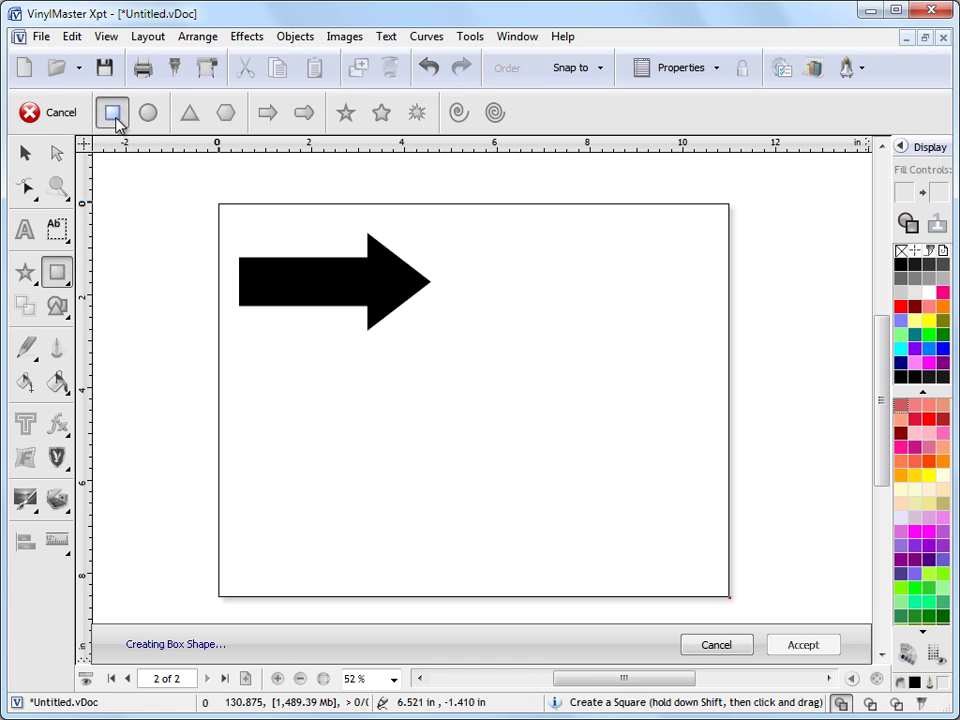
left_click(190, 114)
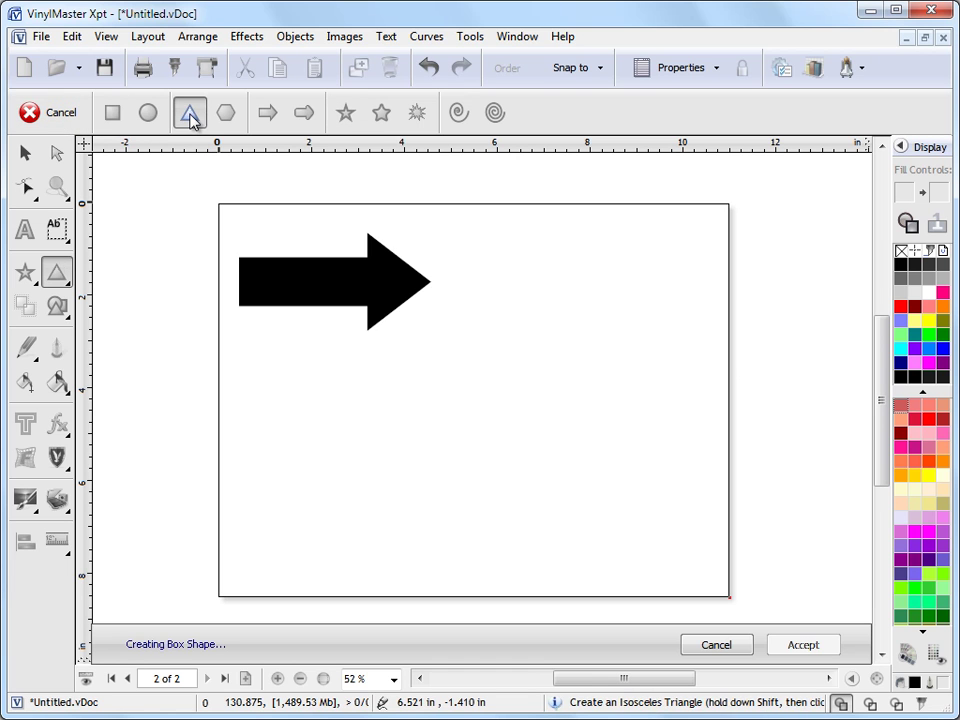
left_click(346, 114)
left_click_drag(477, 242, 507, 276)
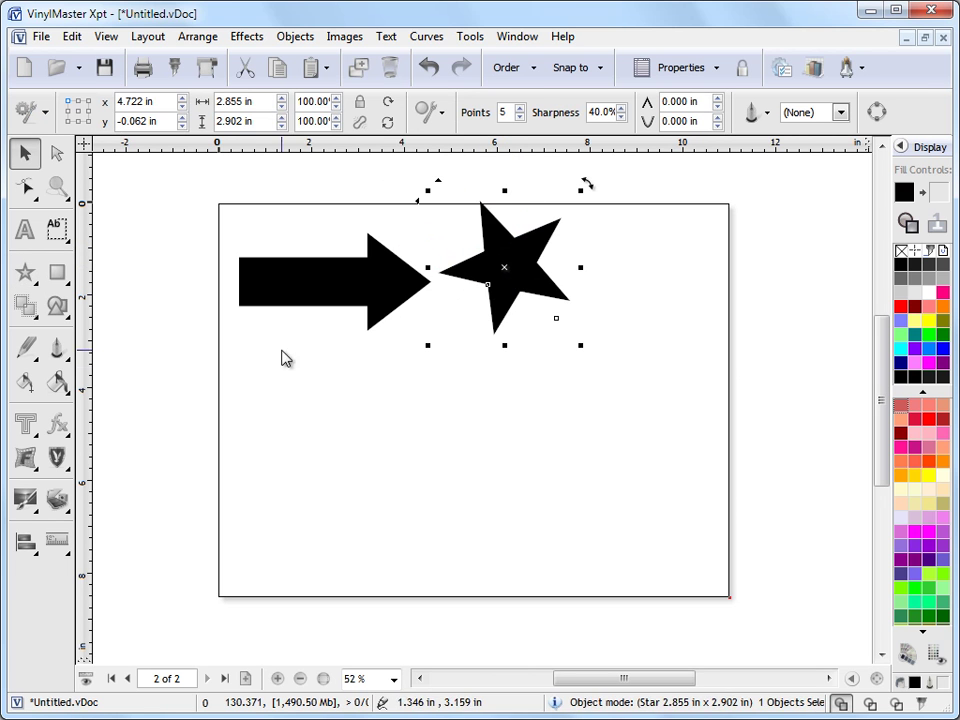
Step: Draw a logarithmic spiral about 2.1 by 1.9 in to the right of the star
left_click(32, 274)
left_click(96, 437)
left_click_drag(624, 274, 663, 316)
Step: Draw a rectangle about 2.5 by 2.3 in below the block arrow and nudge it slightly up and left
left_click(57, 273)
left_click(98, 214)
left_click_drag(253, 379, 366, 491)
left_click_drag(306, 431, 298, 419)
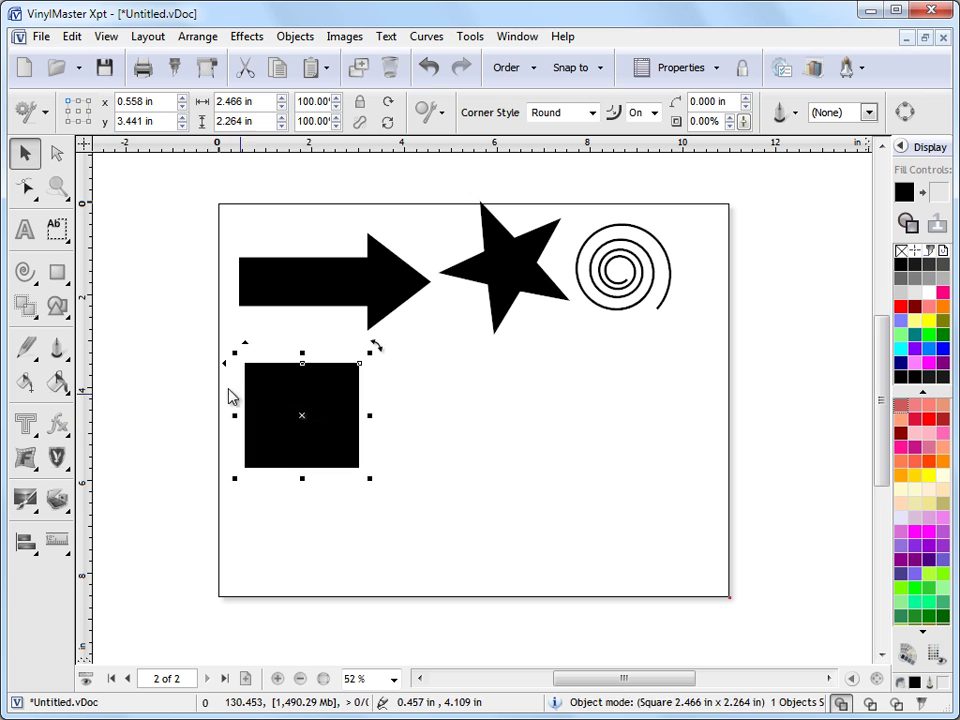
Step: Draw a circle about 2.3 in across beside the black square, and shift the star and spiral slightly down
left_click(57, 300)
left_click(145, 311)
left_click_drag(432, 401, 456, 421)
left_click_drag(561, 297, 610, 294)
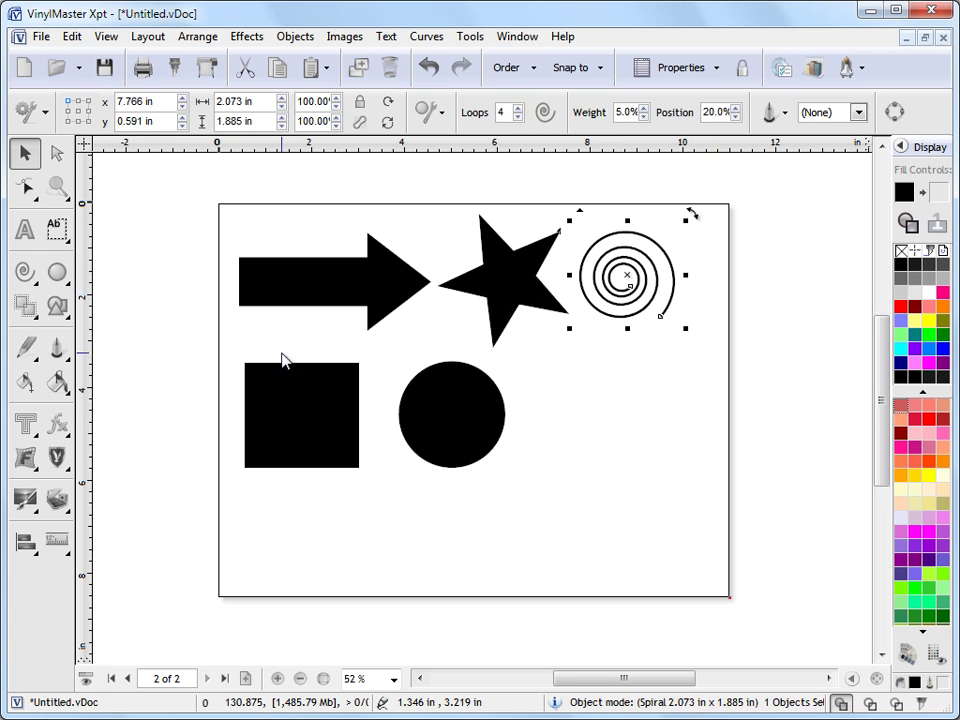
Step: Insert the right-pointing arrow from the Arrows shapes below the spiral, resized to about 2.8 by 2.8 in
left_click(57, 306)
left_click(207, 313)
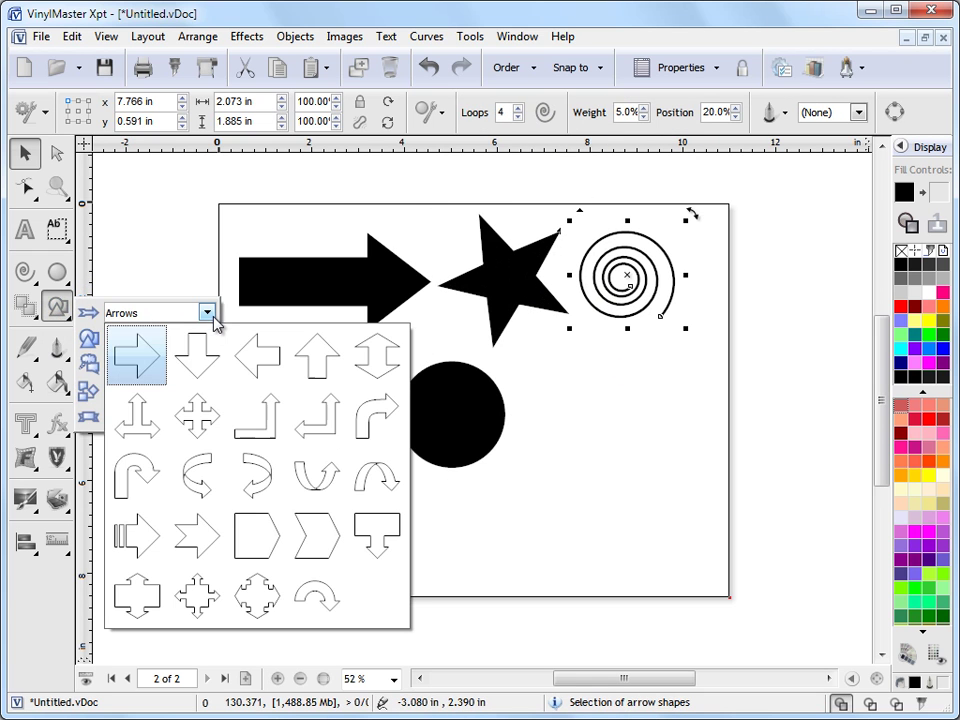
left_click(139, 369)
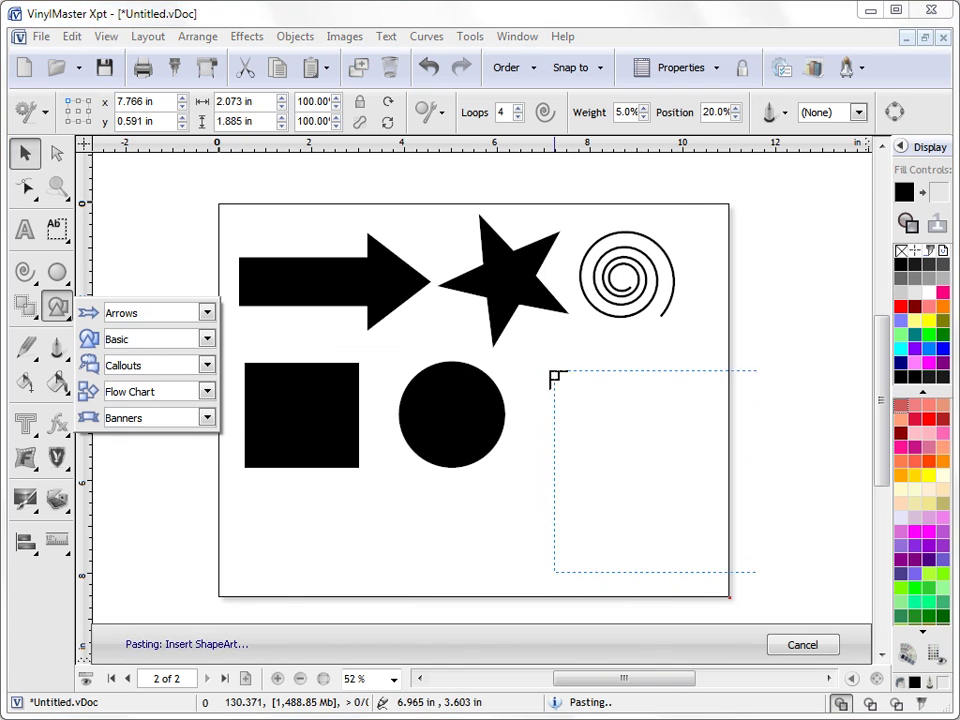
left_click(560, 376)
left_click_drag(661, 472, 657, 459)
left_click_drag(765, 568, 692, 561)
left_click_drag(622, 435, 608, 449)
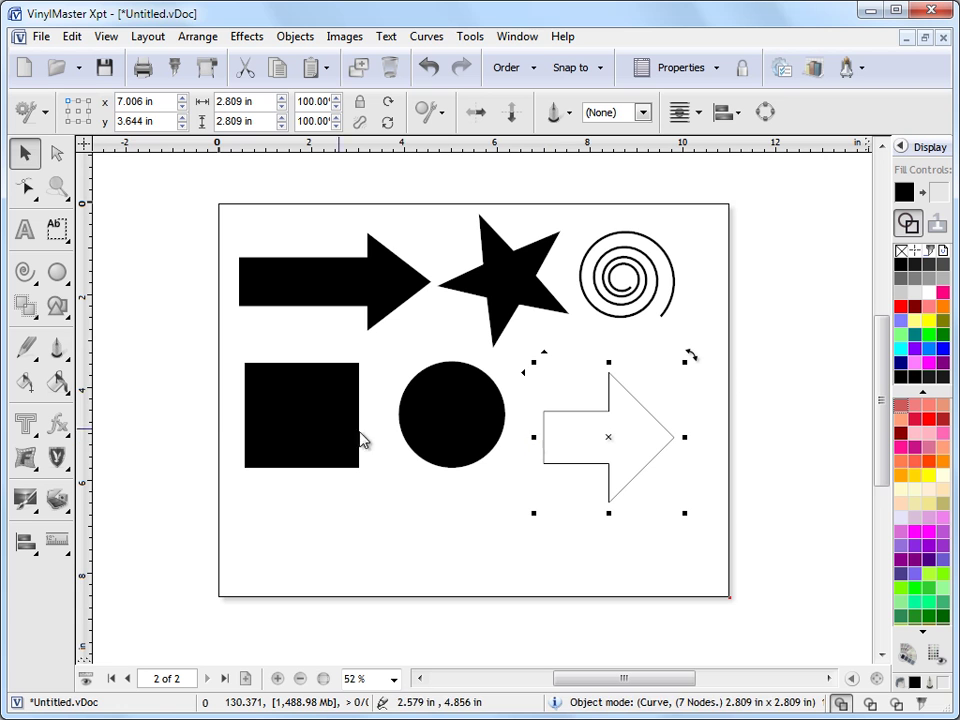
Step: Insert the cylinder from the Basic shapes, place it below the outlined arrow, and deselect it
left_click(57, 307)
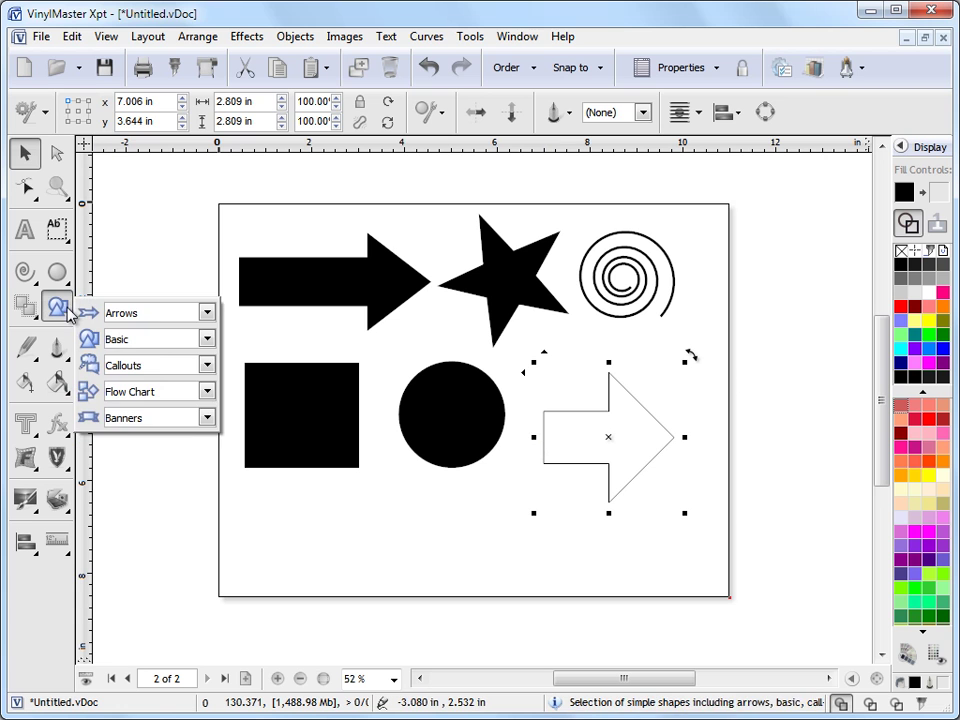
left_click(154, 340)
left_click(214, 495)
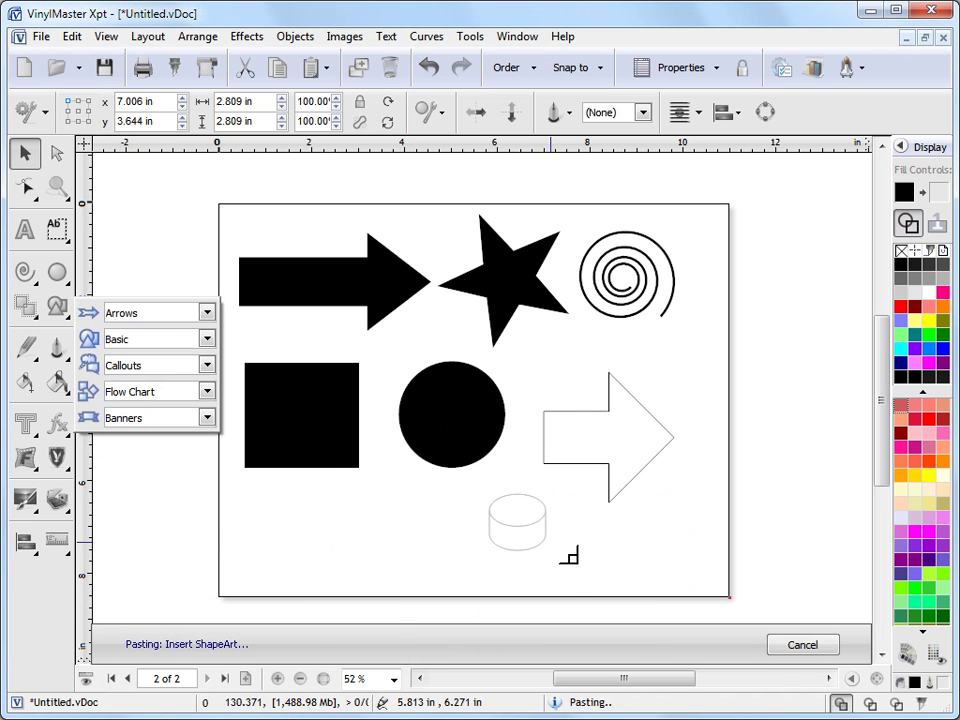
left_click(540, 545)
left_click_drag(574, 561, 640, 575)
left_click(735, 511)
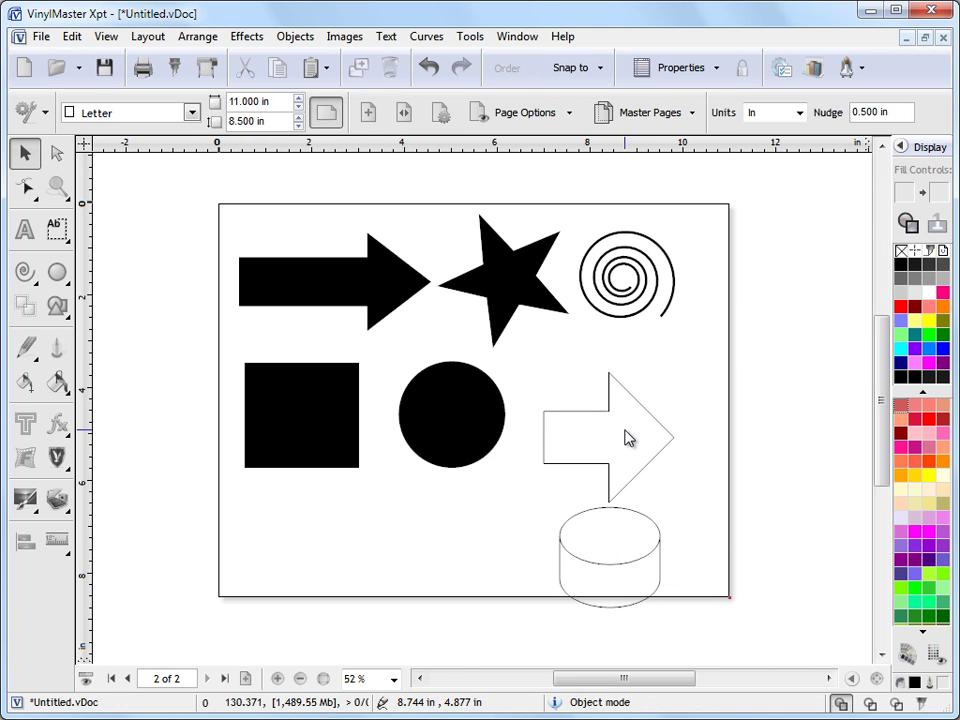
Step: Fill the solid block arrow with Sky Blue and the star with Red
left_click(395, 283)
left_click(934, 363)
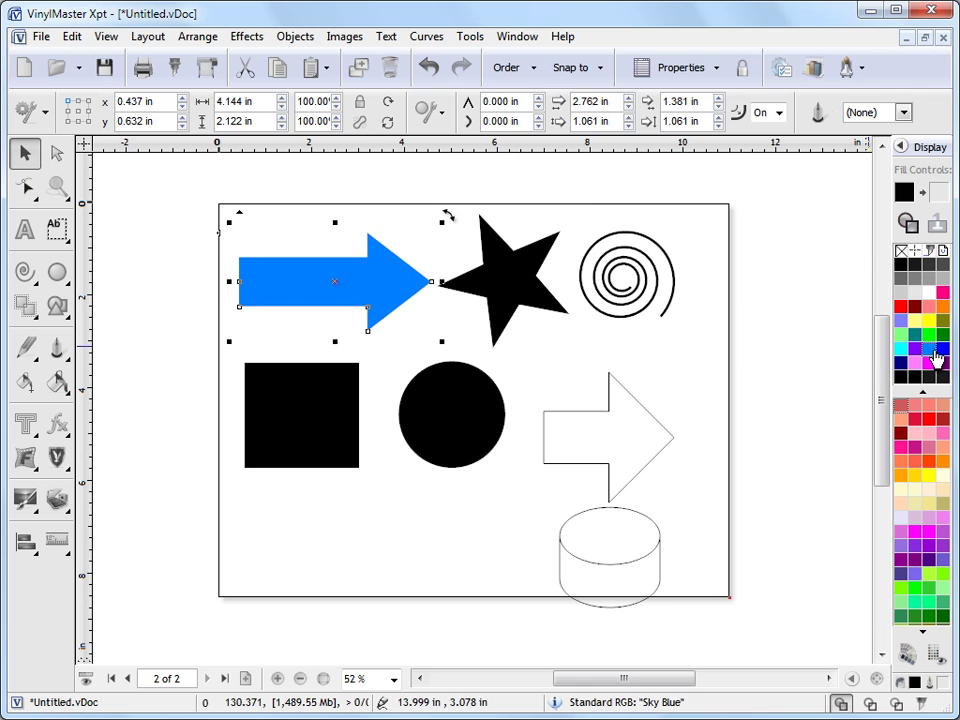
left_click(544, 296)
left_click(901, 306)
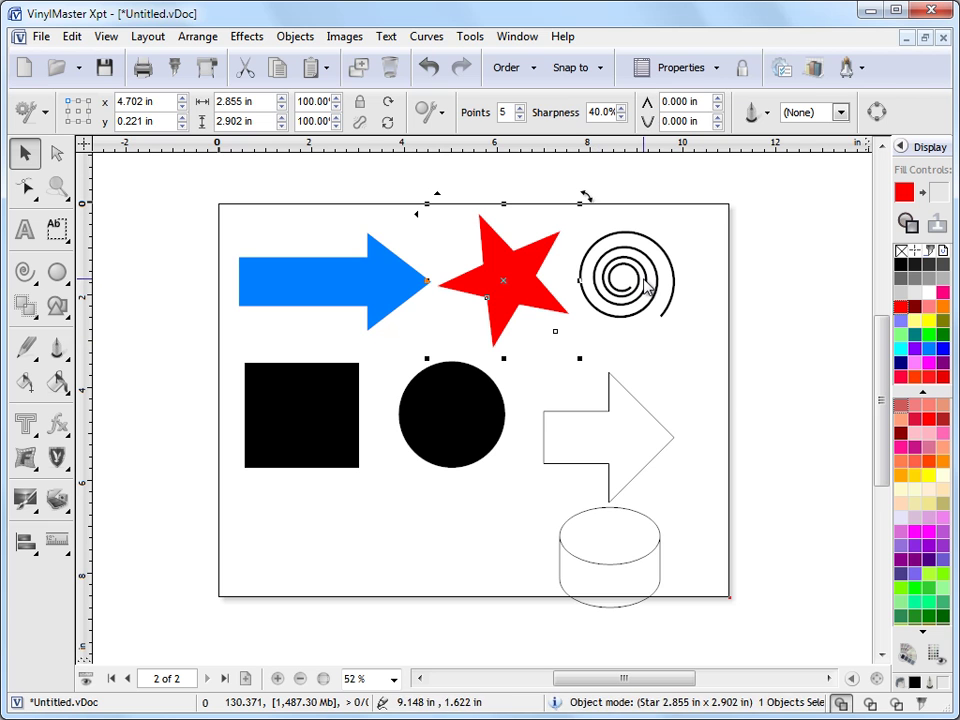
Step: Fill the circle with Green and the square with purple
left_click(450, 401)
left_click(903, 336)
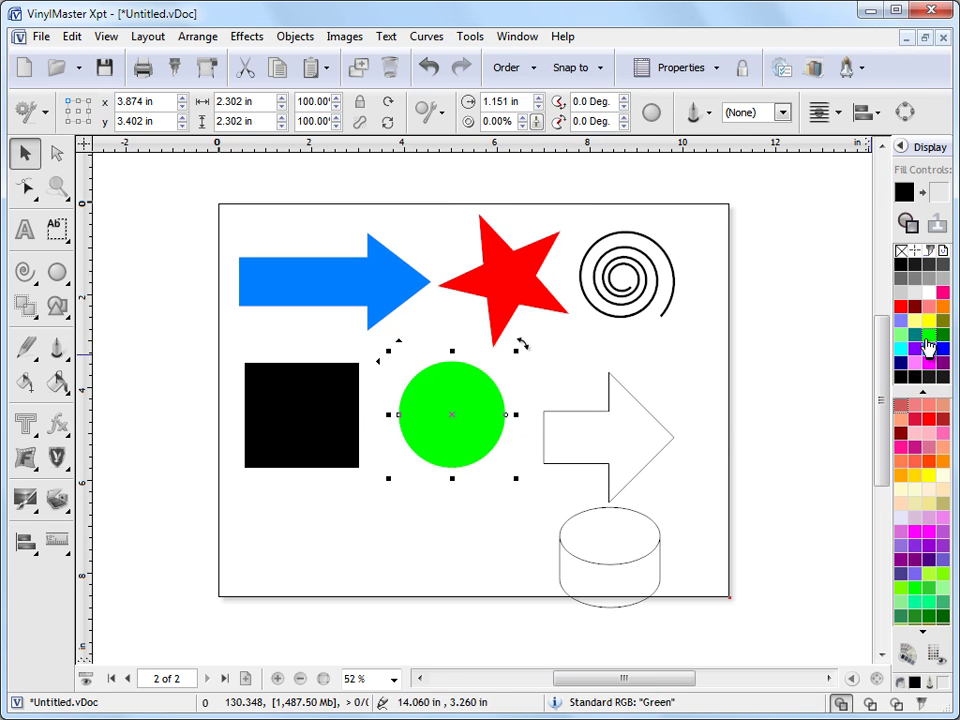
left_click(326, 414)
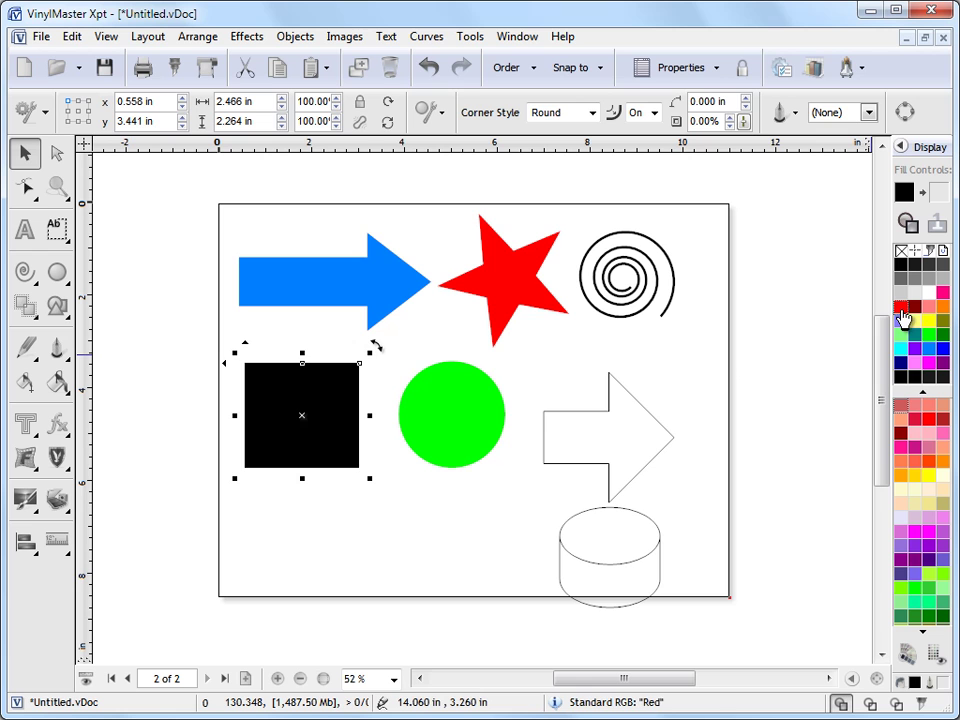
left_click(917, 361)
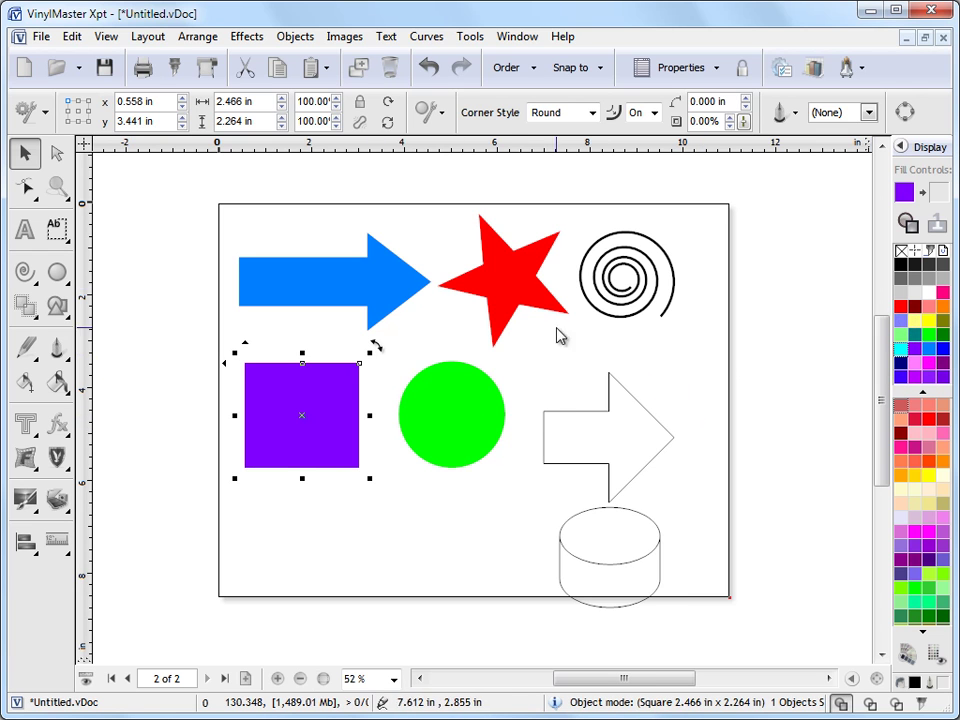
Step: Move the blue arrow slightly up and left, and check the editing nodes on the square, circle and star
left_click(401, 294)
left_click_drag(351, 290, 339, 284)
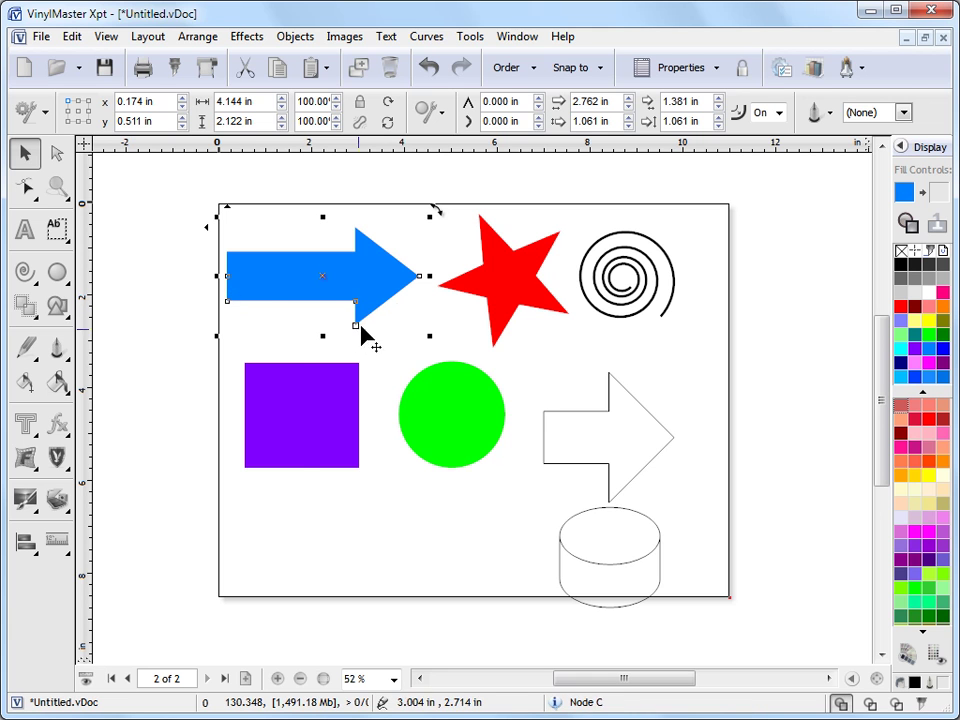
left_click(310, 370)
left_click(439, 403)
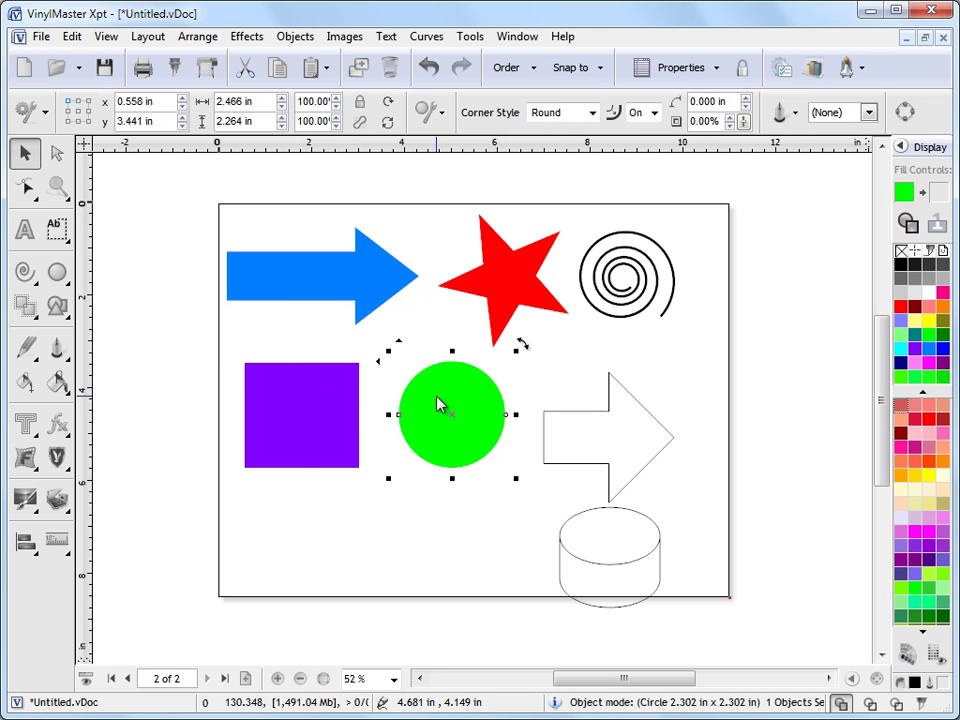
left_click(497, 300)
Step: Reshape the blue arrow through its nodes, giving it a longer, swept-back head and a narrower shaft
left_click(360, 300)
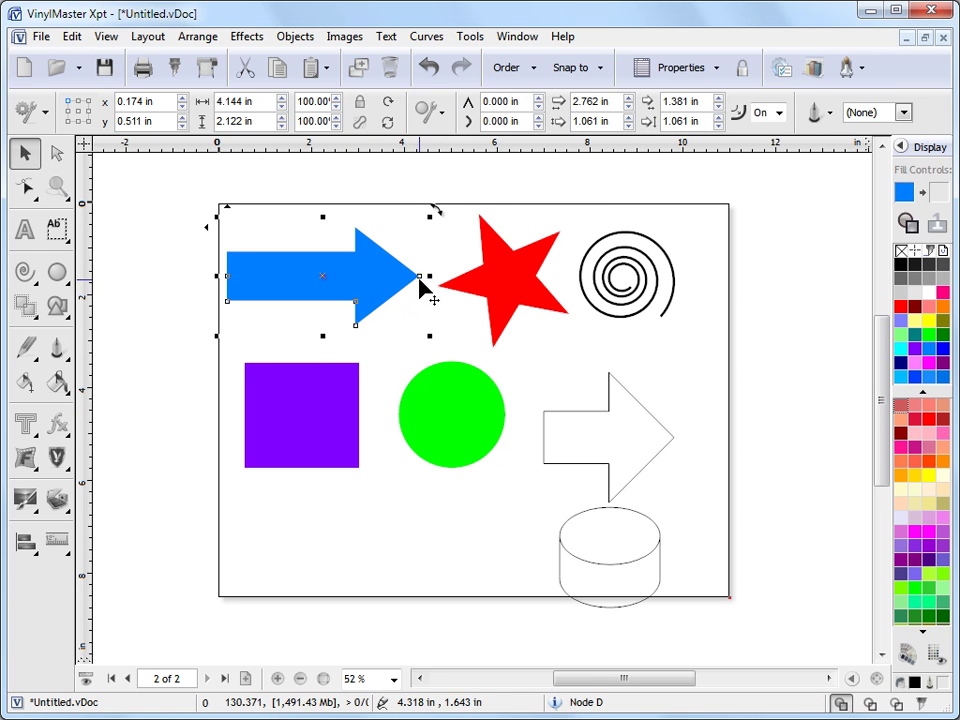
left_click_drag(420, 287, 446, 294)
left_click_drag(358, 339, 280, 302)
mouse_move(216, 302)
left_mouse_down()
mouse_move(227, 313)
mouse_move(233, 300)
left_mouse_up()
Step: Hollow the purple square into a frame with a border of about 26.8% and round its corners to about 0.69 in
left_click(321, 390)
left_click_drag(308, 373, 287, 389)
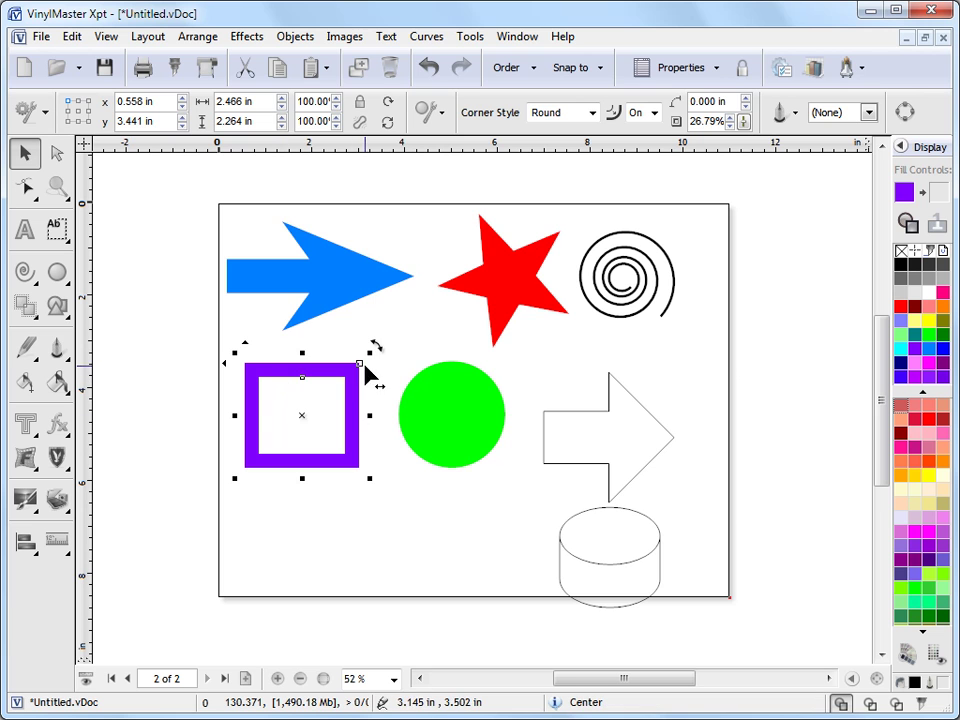
left_click_drag(368, 370, 367, 400)
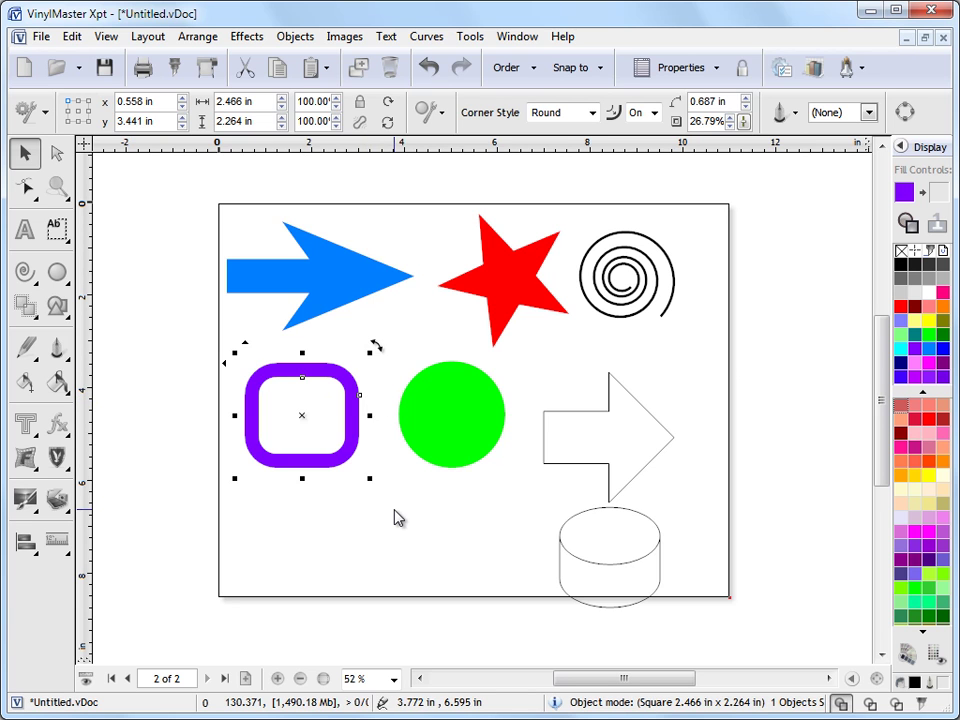
Step: Reshape the green circle into a thin lower half-ring, and turn the red star upright with its sharpness at about 12%
left_click(450, 450)
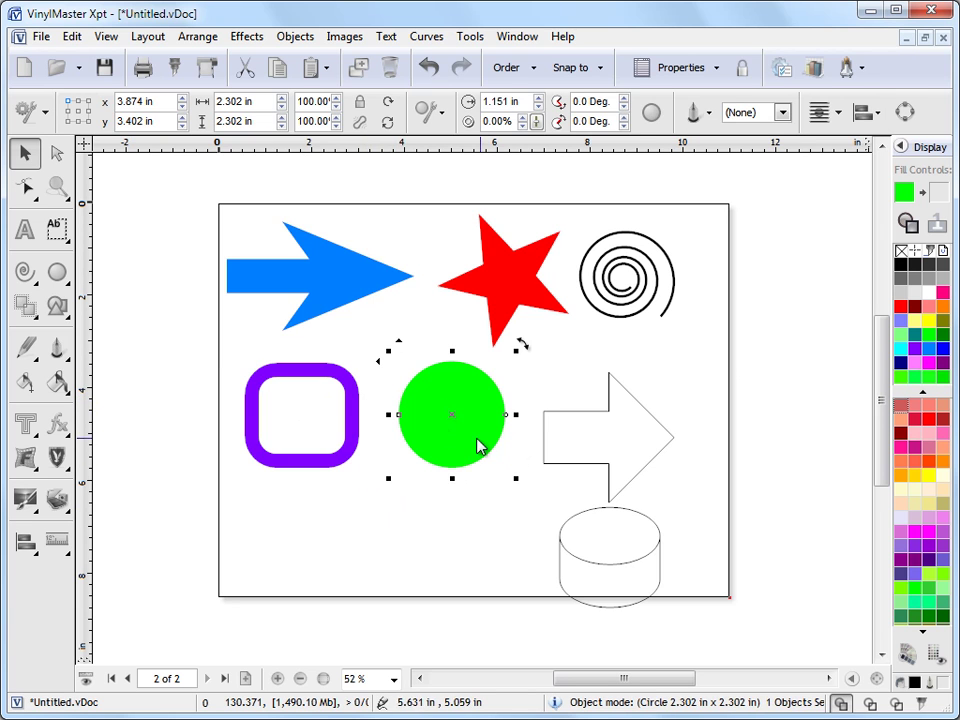
left_click_drag(410, 423, 388, 428)
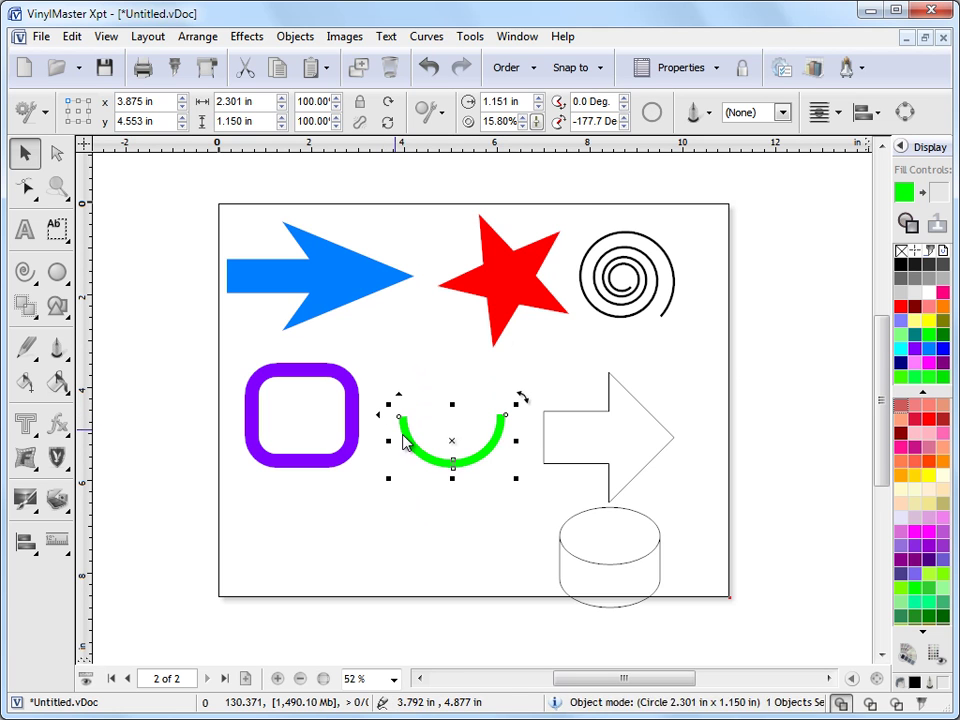
left_click(490, 298)
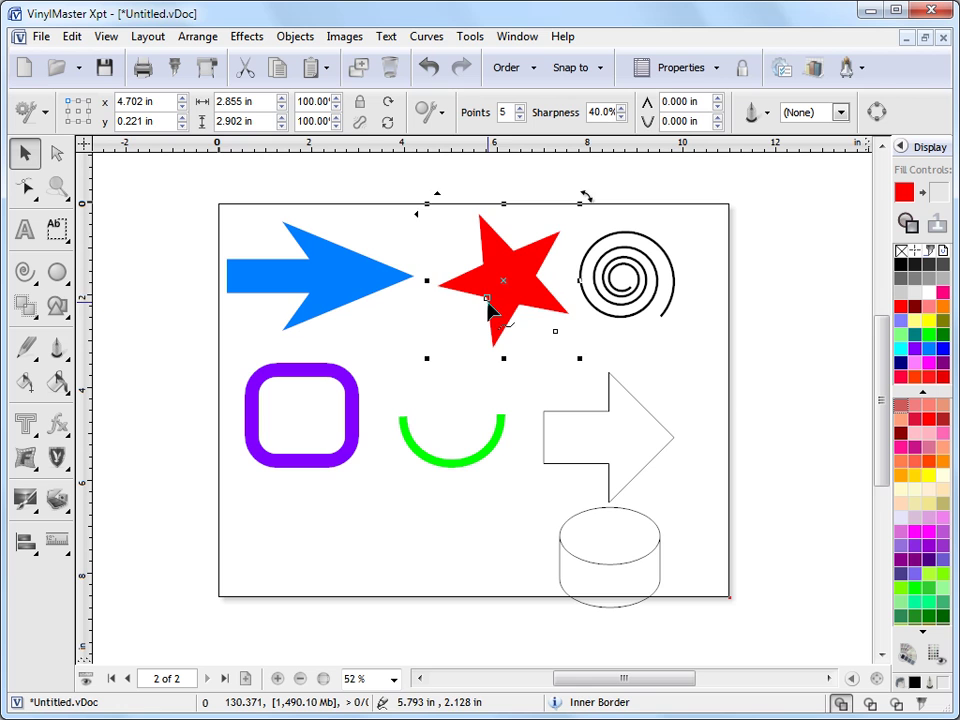
left_click_drag(504, 288, 497, 274)
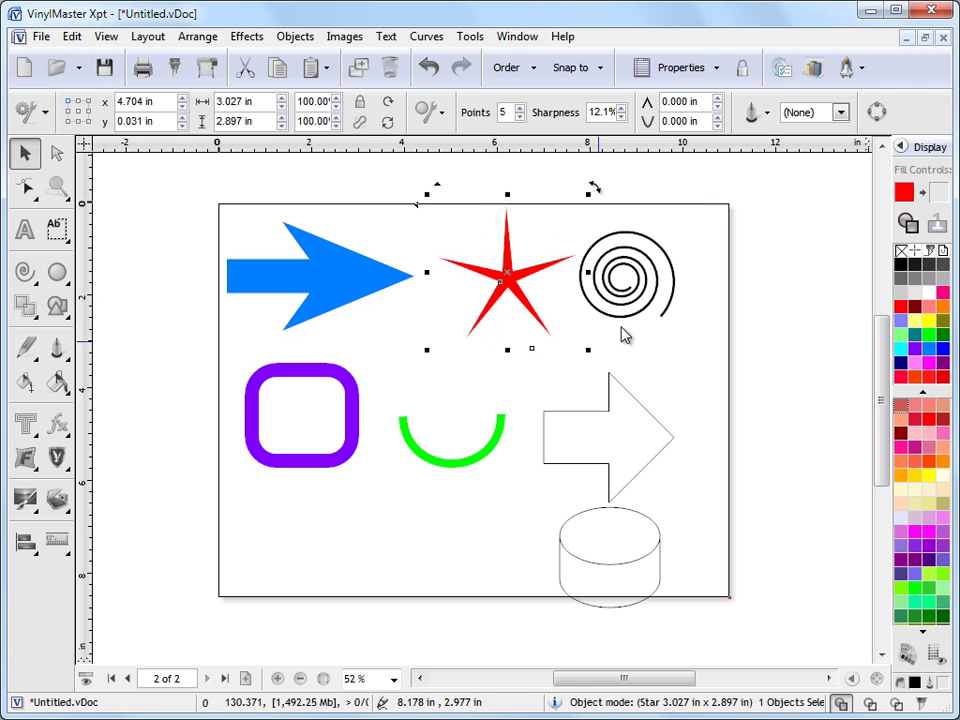
Step: Reposition the black spiral slightly right and down and tighten its inner loops, with its position setting at about 16.6%
left_click(655, 280)
mouse_move(649, 315)
left_mouse_down()
mouse_move(639, 298)
mouse_move(668, 322)
mouse_move(654, 332)
mouse_move(643, 307)
left_mouse_up()
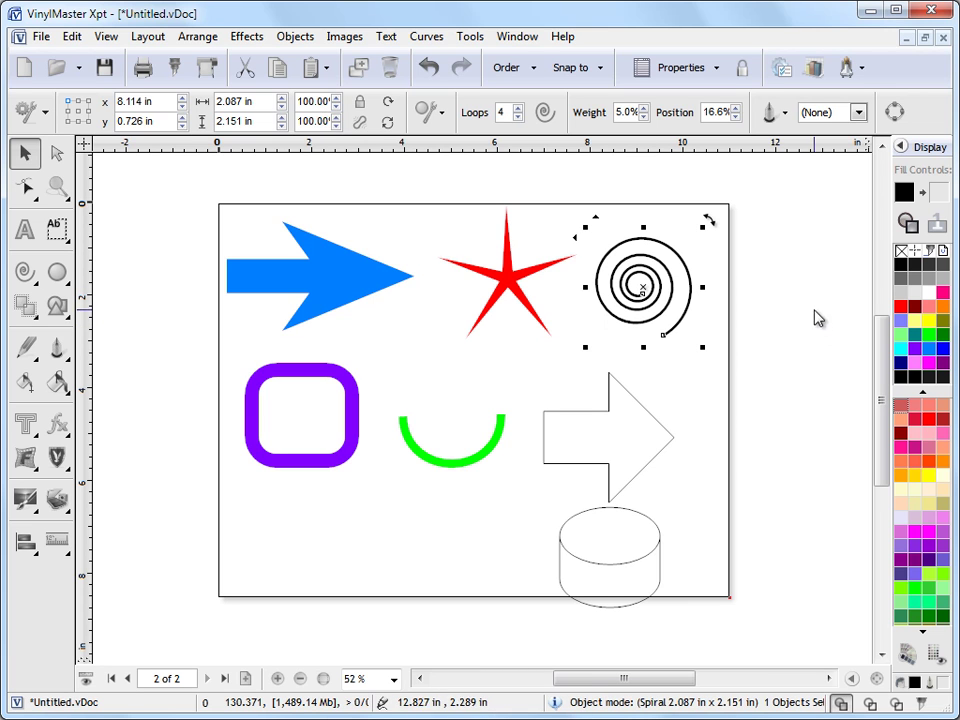
Step: Try more loops and a heavier line weight on the spiral, then restore 4 loops and 5.0% weight
left_click(518, 107)
left_click(518, 107)
left_click(518, 117)
left_click(518, 117)
left_click(643, 112)
left_click(643, 112)
left_click(643, 117)
left_click(643, 117)
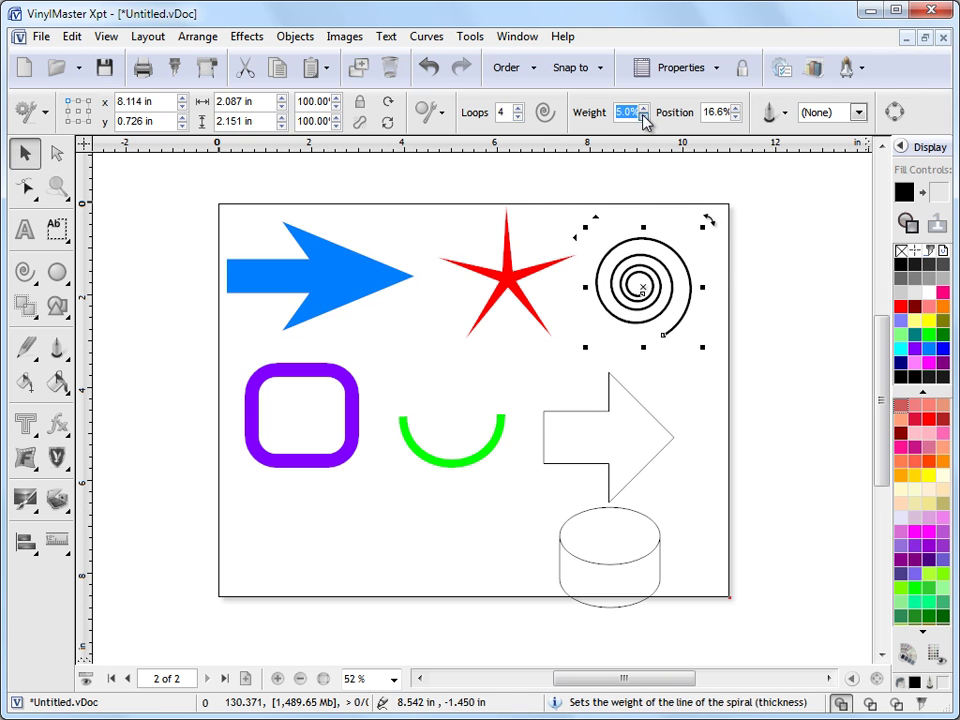
Step: Give the red star 8 points and a sharpness of 22.1%
left_click(514, 285)
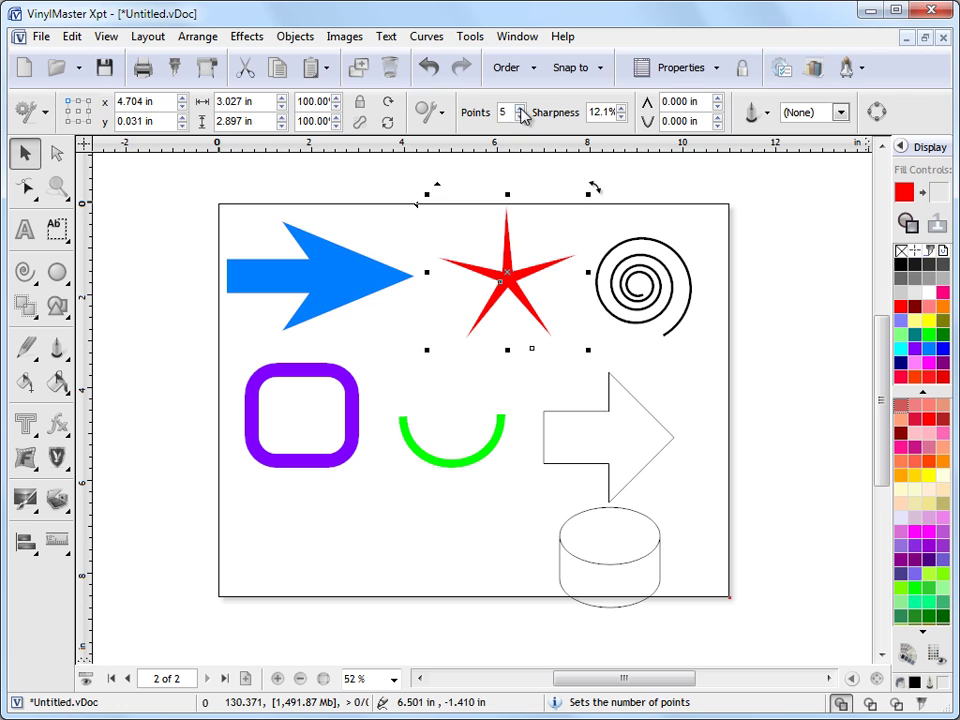
left_click(520, 107)
left_click(520, 107)
left_click(520, 107)
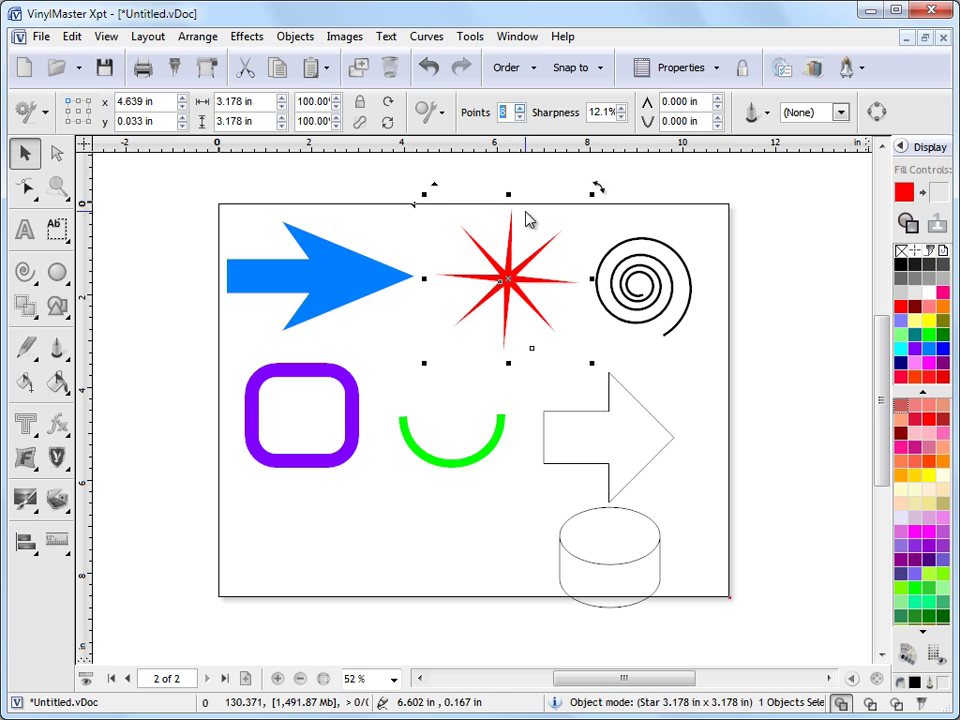
left_click(621, 107)
left_click(621, 107)
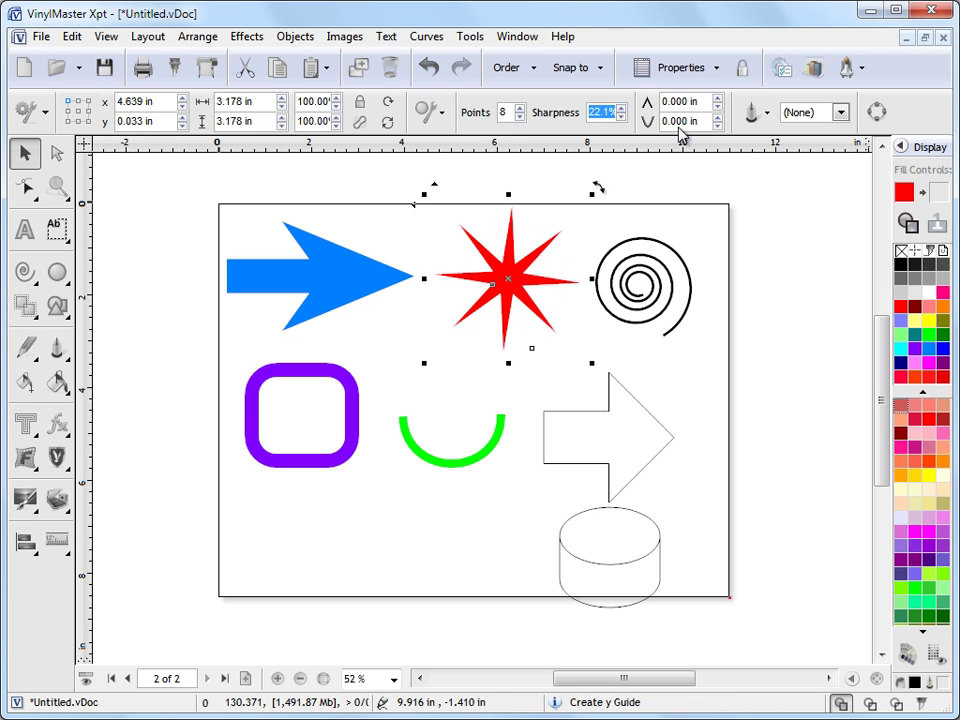
Step: Round the red star's outer tips to a 0.500 in radius, trying 0.500 in on the inner corners before resetting them to 0.000 in
left_click(716, 117)
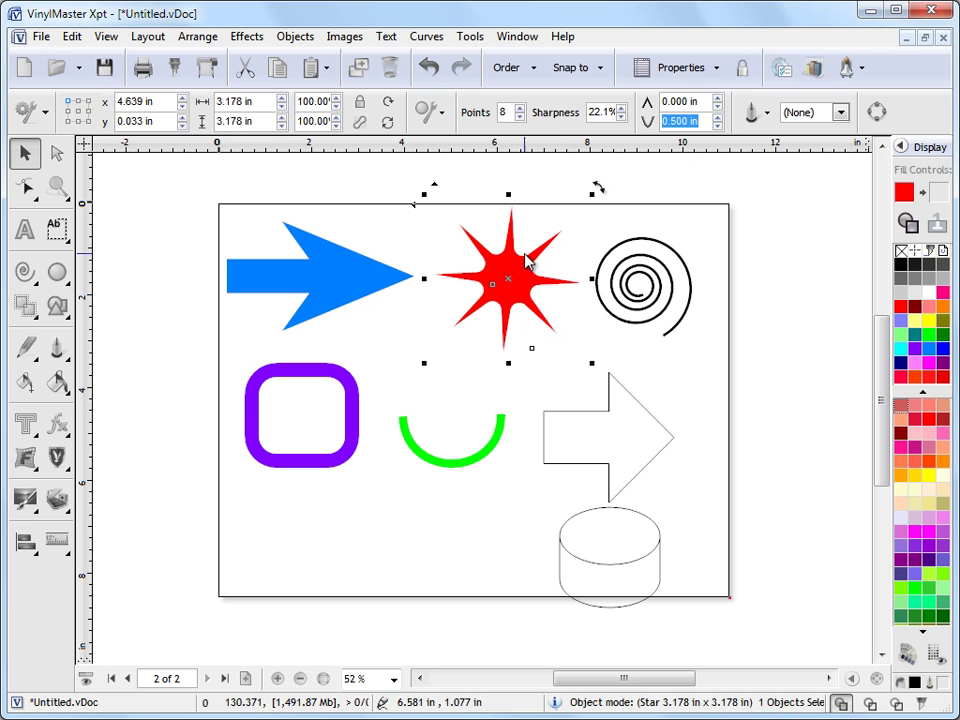
left_click(717, 98)
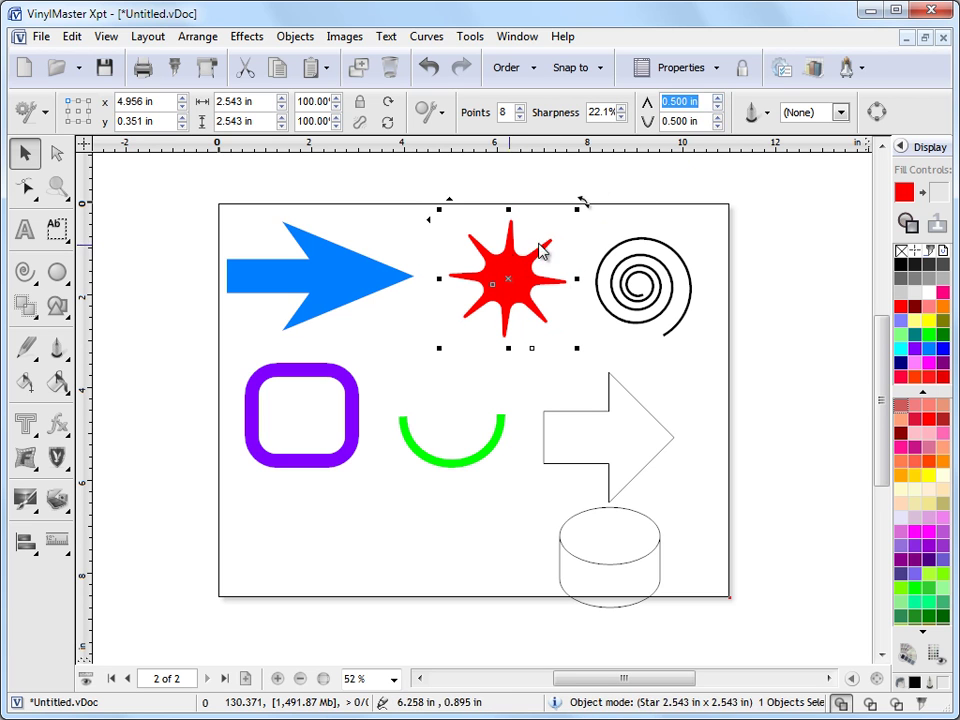
left_click(716, 124)
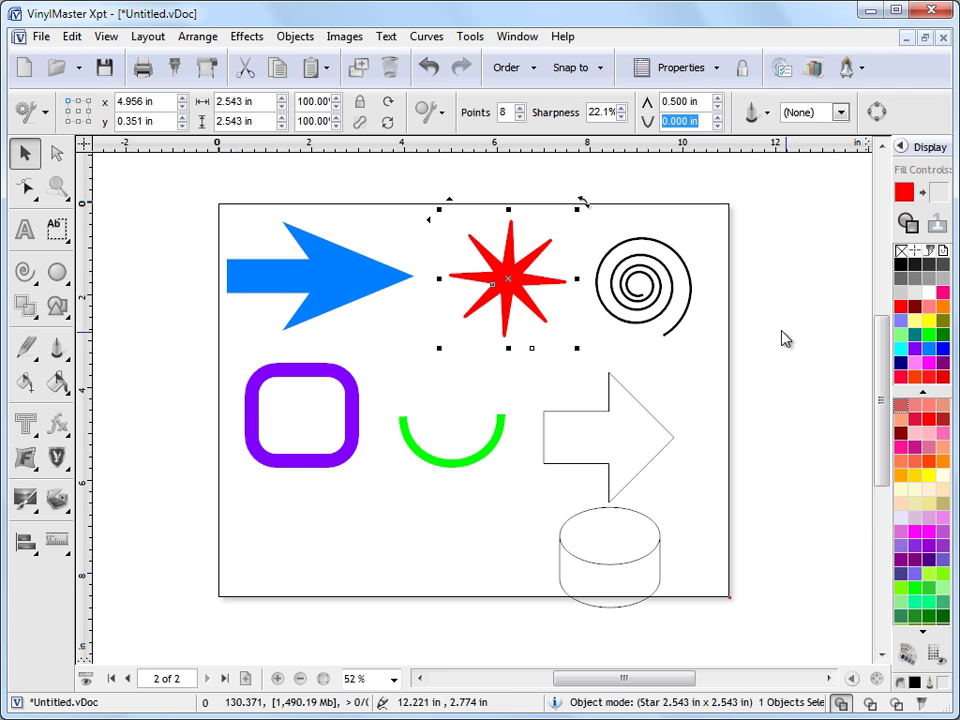
Step: Try a 0.500 in tip radius and a 0.500 in corner radius on the blue arrow, resetting each to 0.000 in
left_click(378, 288)
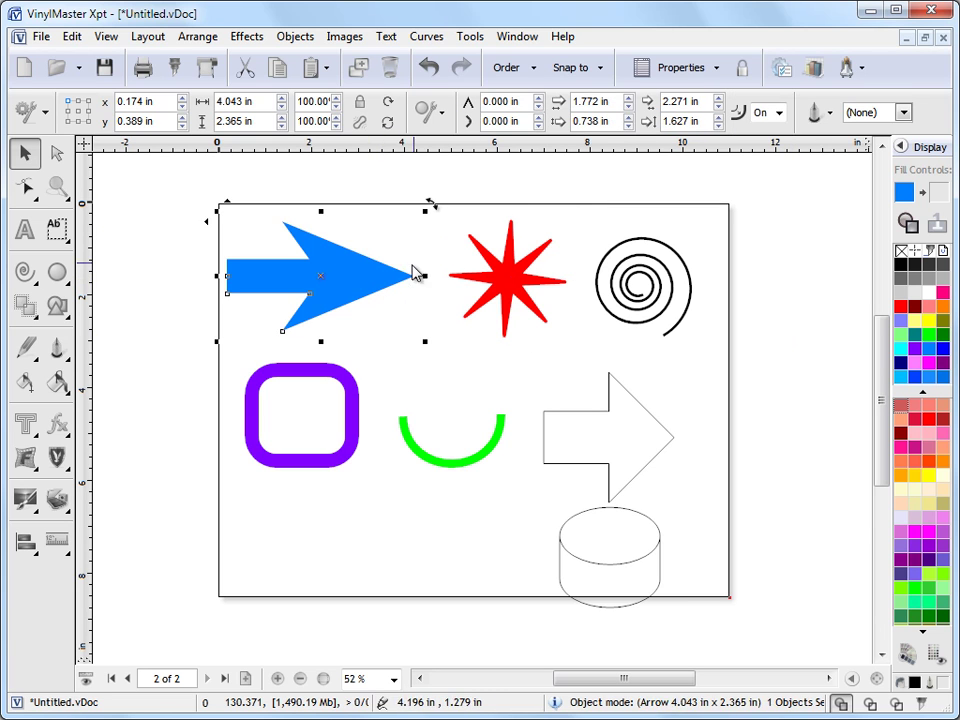
left_click(538, 118)
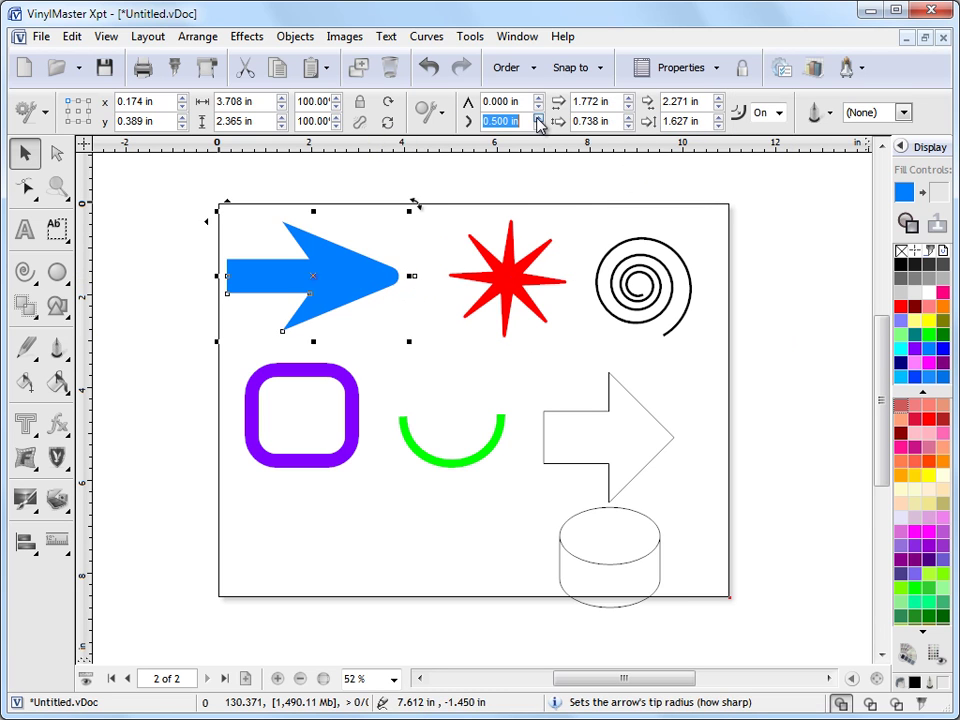
left_click(538, 126)
left_click(538, 98)
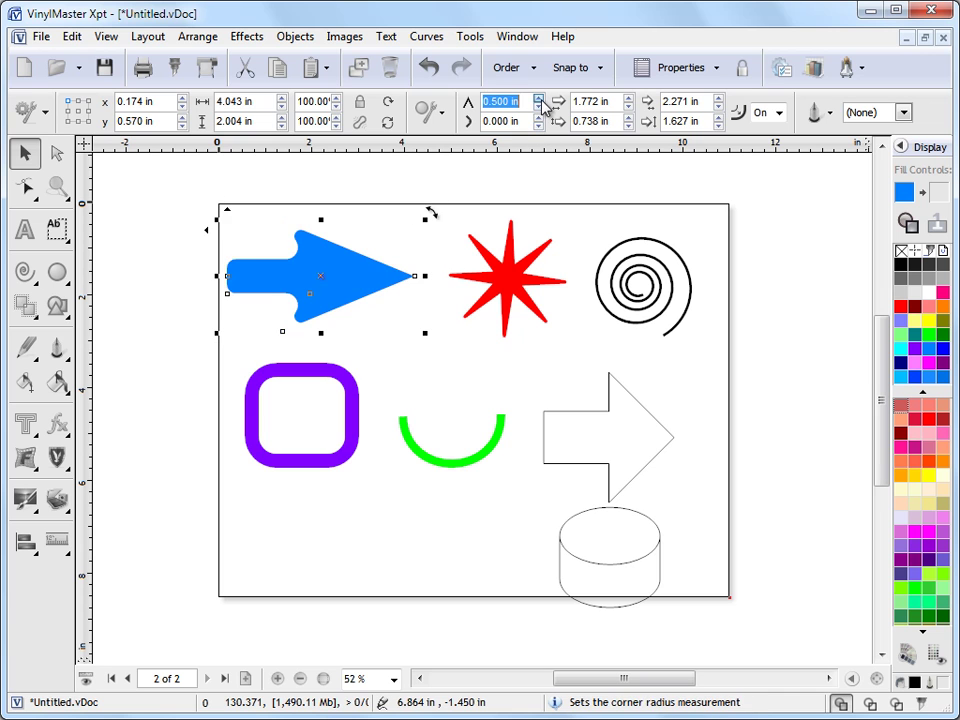
left_click(538, 106)
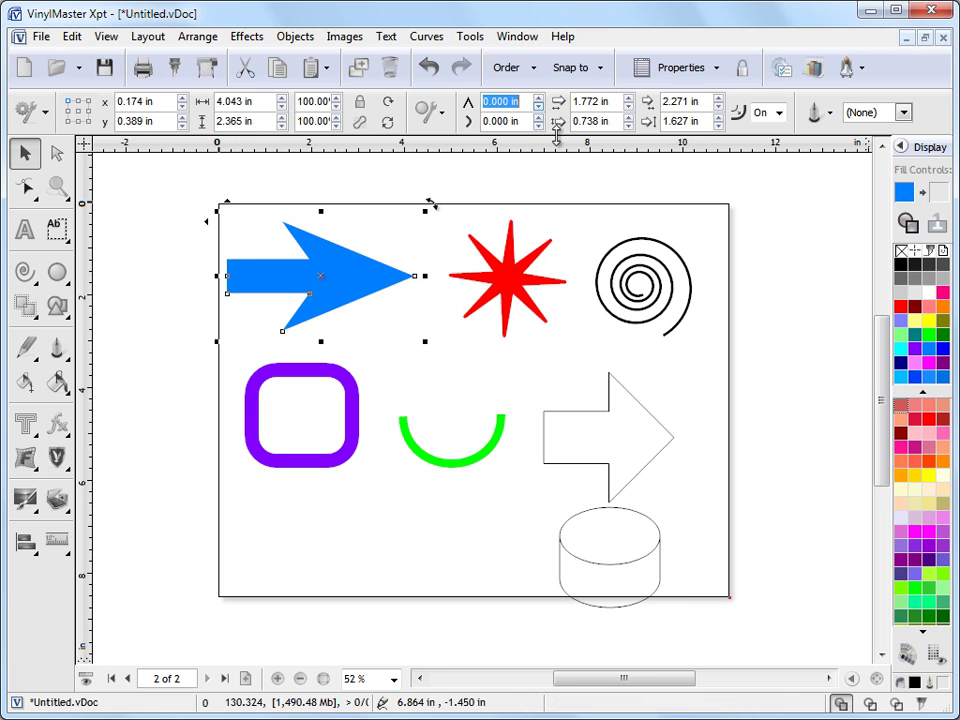
Step: Set the blue arrow's stem height to 1.238 in, trying a 2.772 in stem width before returning it to 1.772 in
left_click(629, 98)
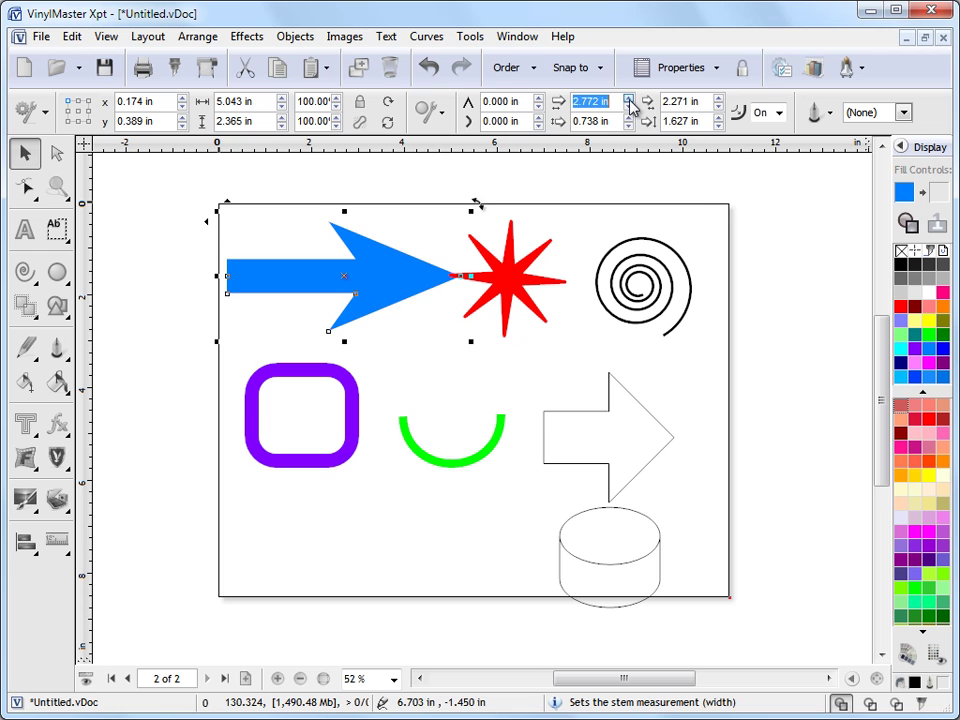
left_click(628, 118)
left_click(628, 118)
left_click(628, 125)
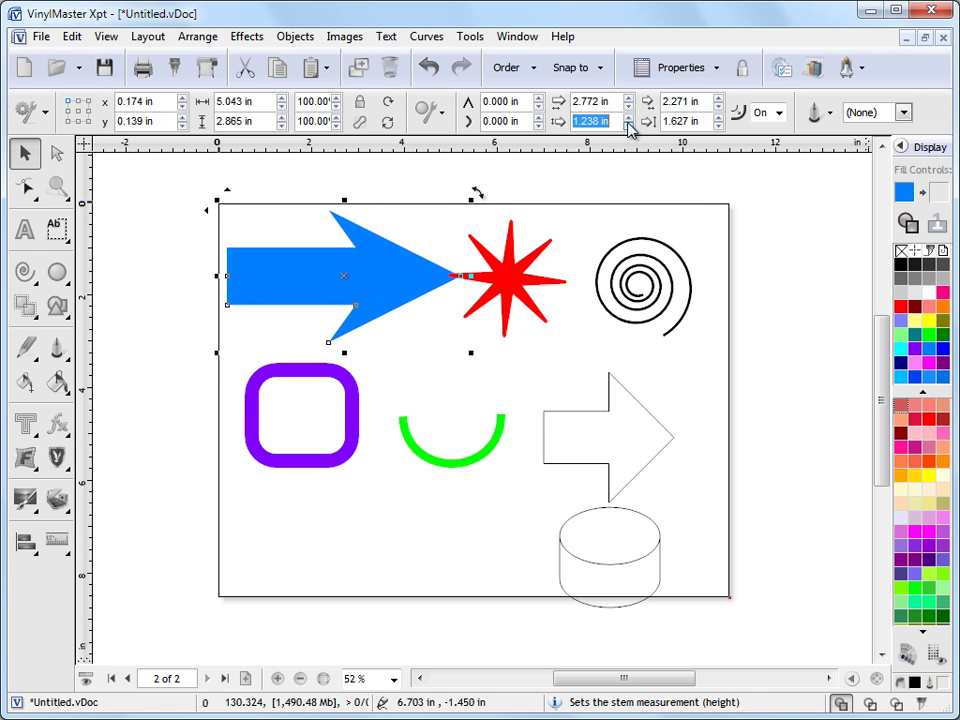
left_click(628, 105)
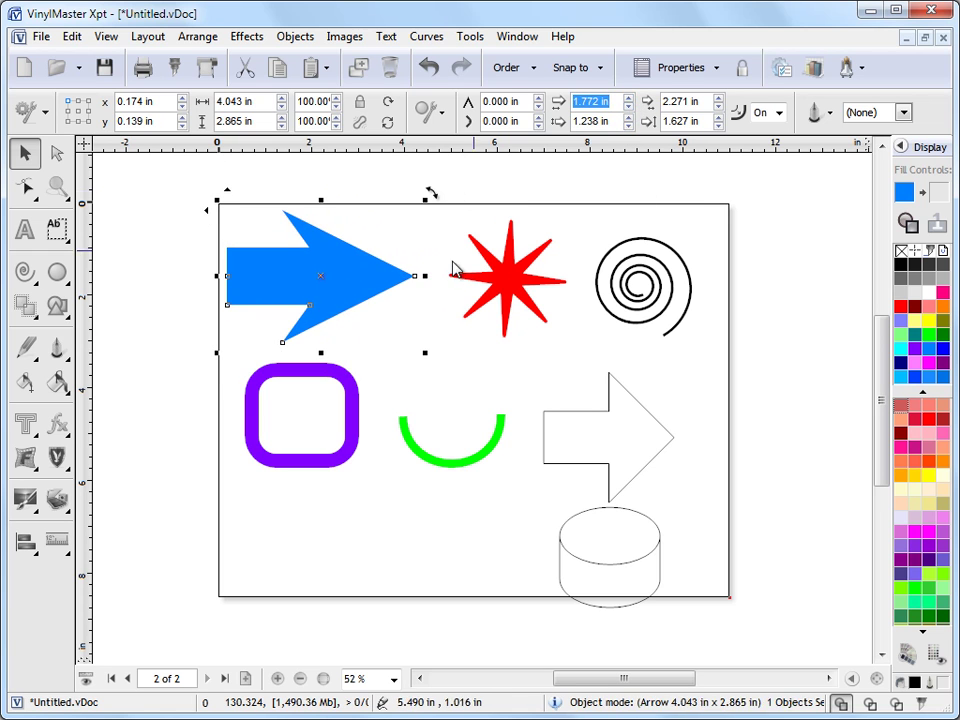
Step: Set the blue arrow's head to 2.771 in wide and 1.127 in high
left_click(718, 98)
left_click(718, 98)
left_click(718, 106)
left_click(718, 125)
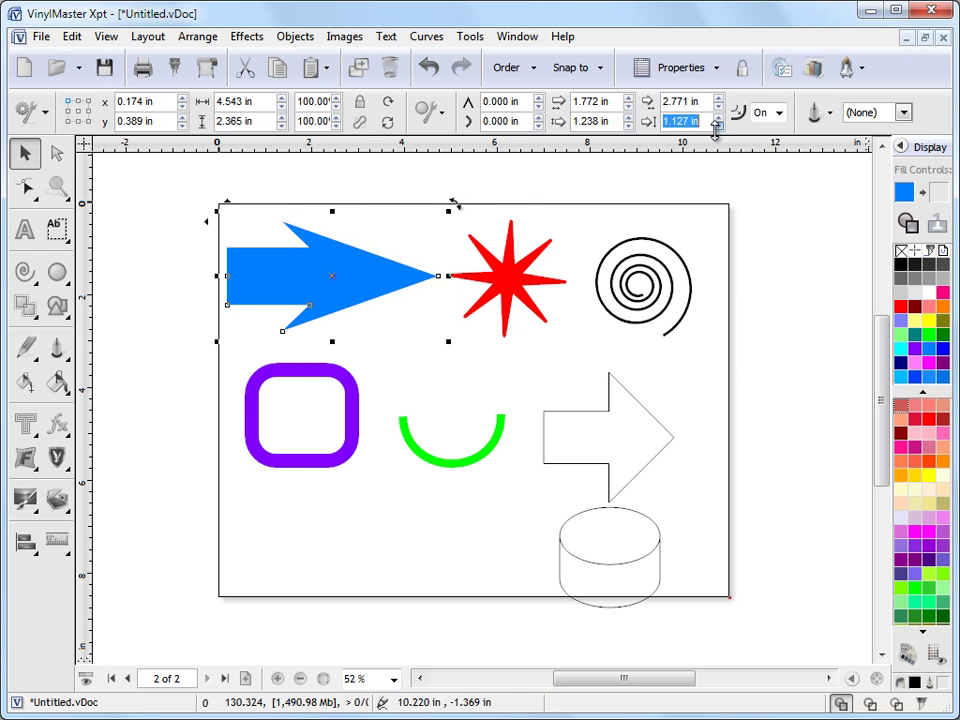
Step: Try the Negative corner style on the purple frame, and settle on Mitre corners
left_click(357, 395)
left_click(592, 114)
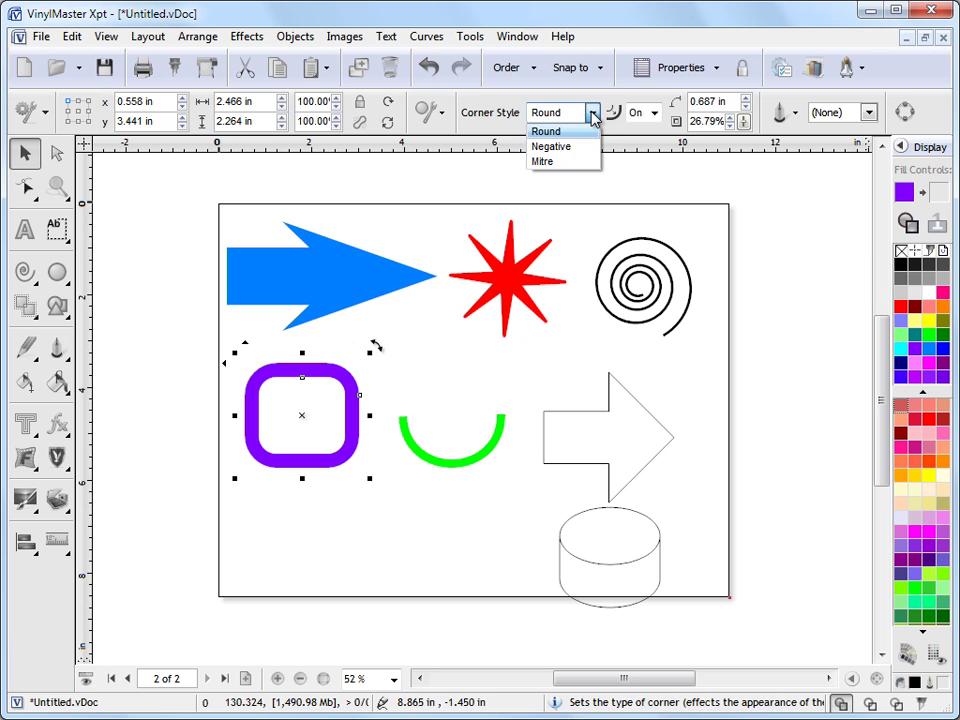
left_click(572, 145)
left_click(592, 112)
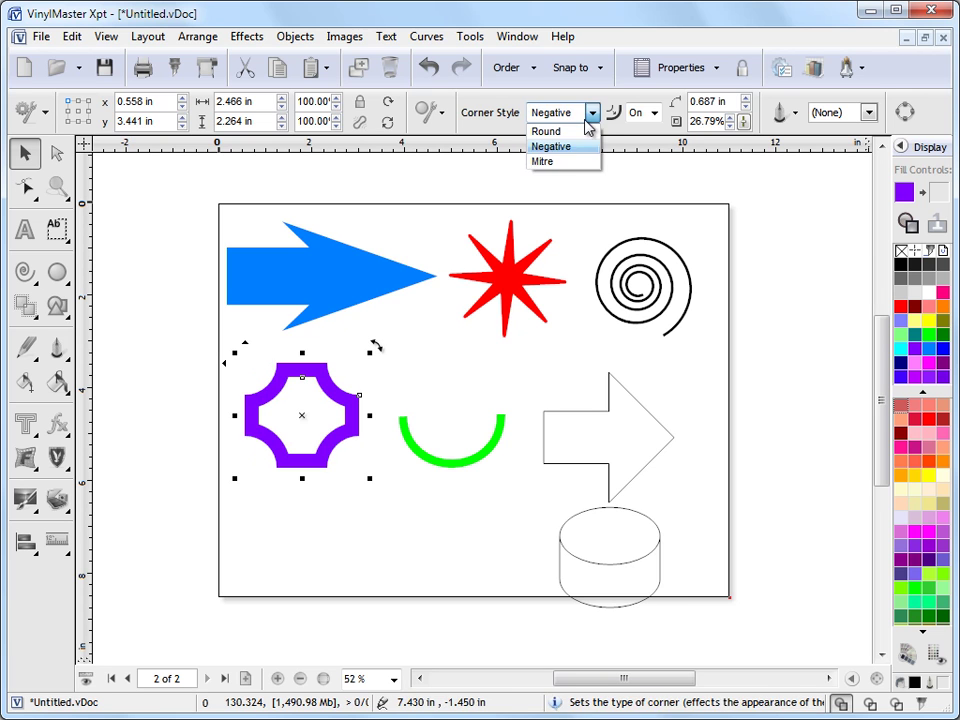
left_click(572, 161)
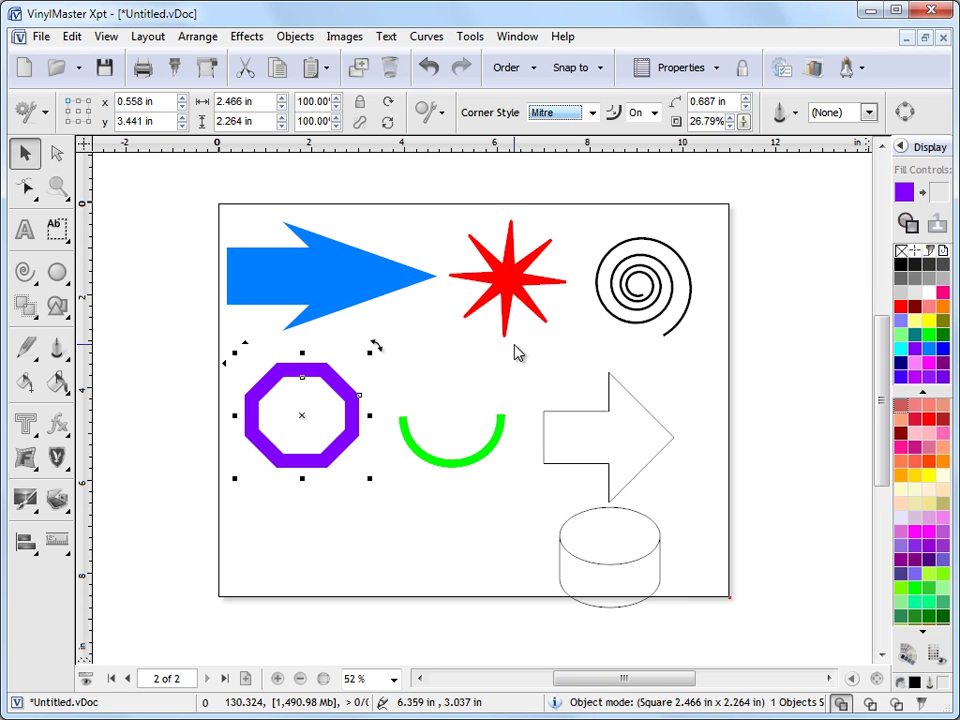
Step: Give the red star a black outline 0.076 in thick
left_click(447, 463)
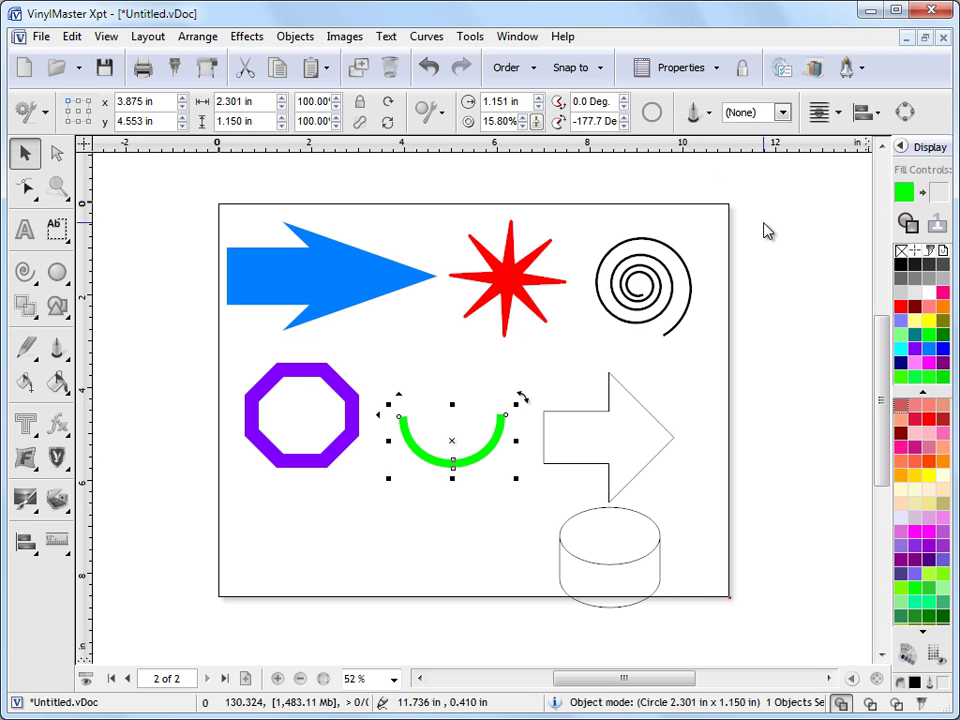
left_click(519, 280)
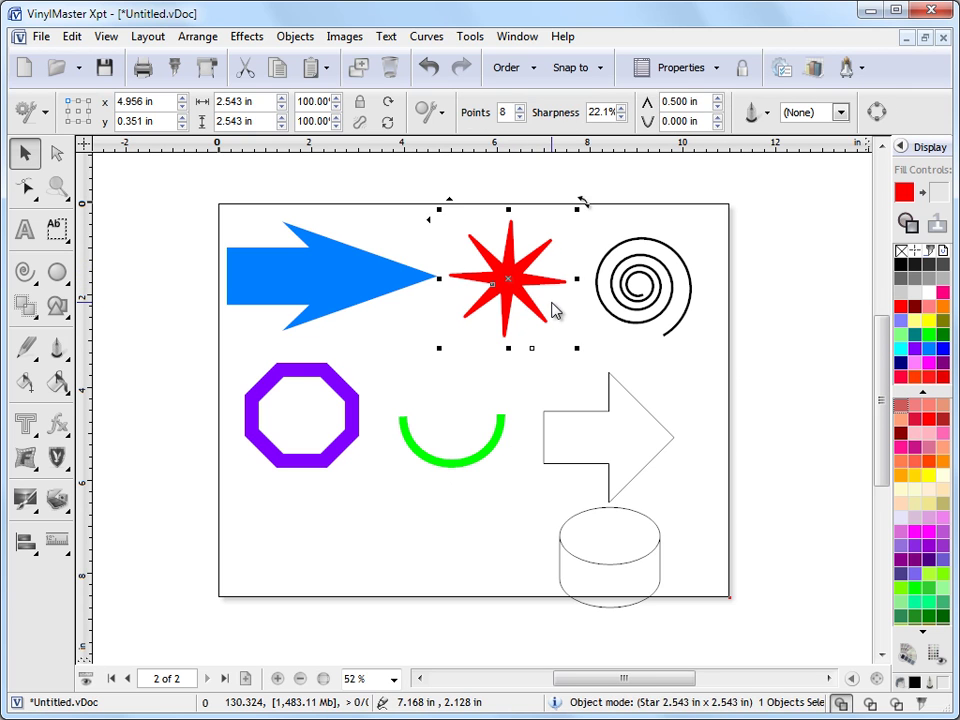
right_click(903, 268)
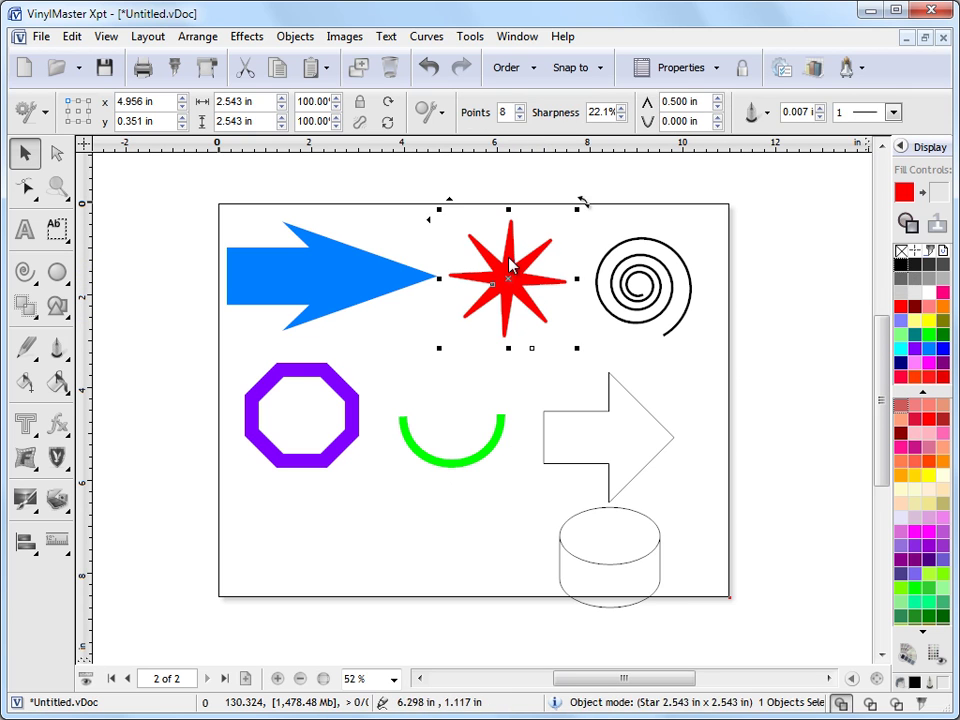
left_click(800, 111)
scroll(800, 111, "up", 7)
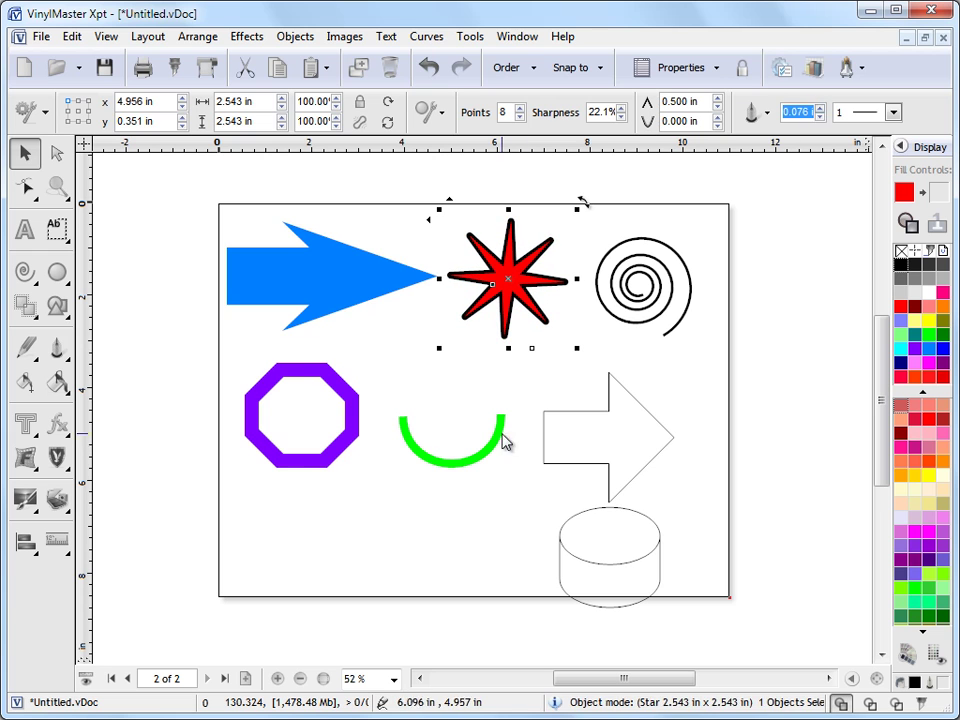
Step: Give the purple octagonal frame a red outline about 0.035 in thick, and deselect it
left_click(347, 404)
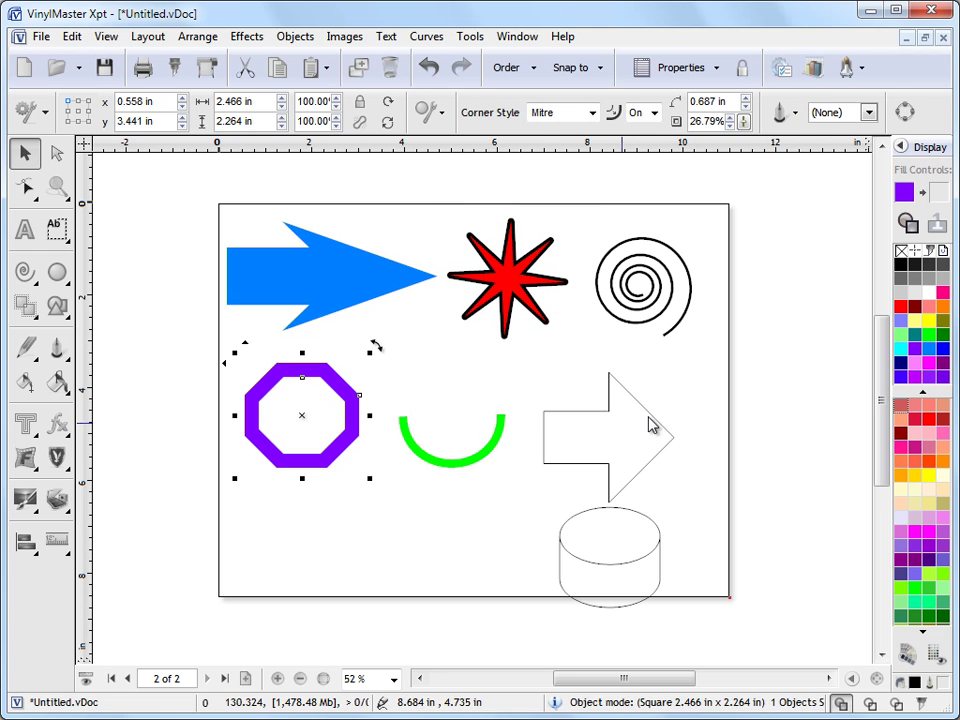
right_click(901, 307)
left_click(847, 111)
scroll(847, 111, "up", 6)
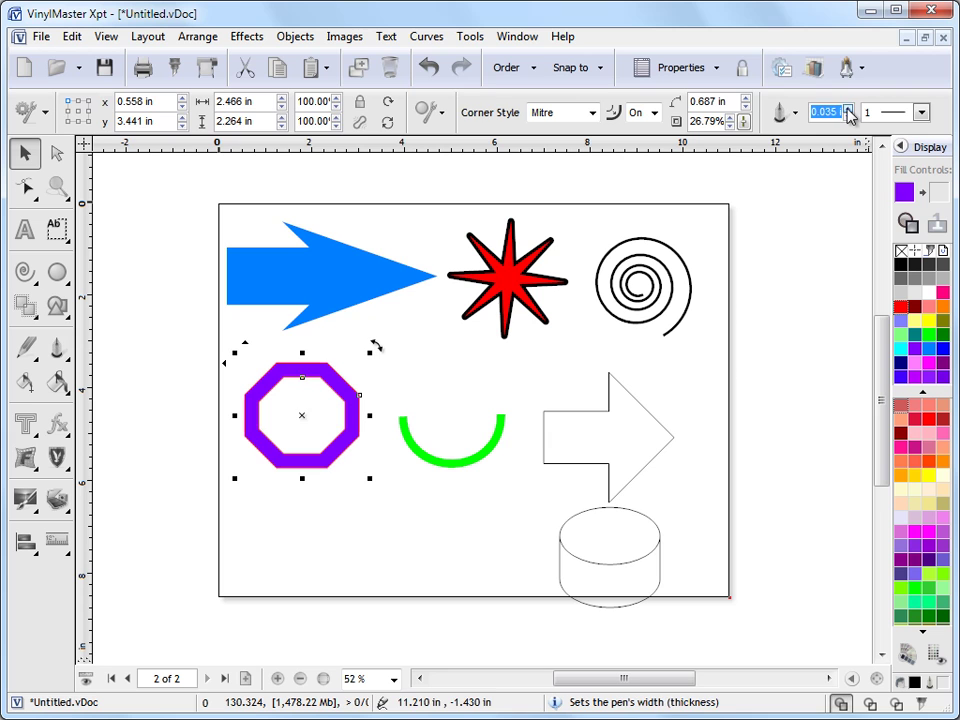
left_click(744, 317)
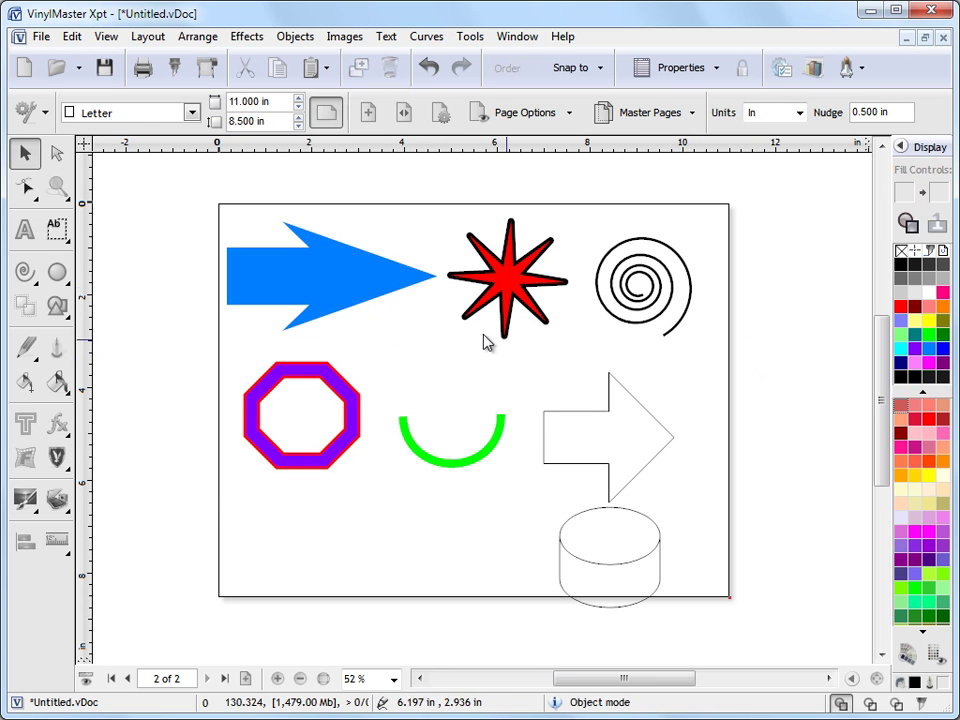
Step: Move the green half-ring up and slightly left, to about x 3.81 in, y 3.72 in
left_click_drag(462, 452, 458, 416)
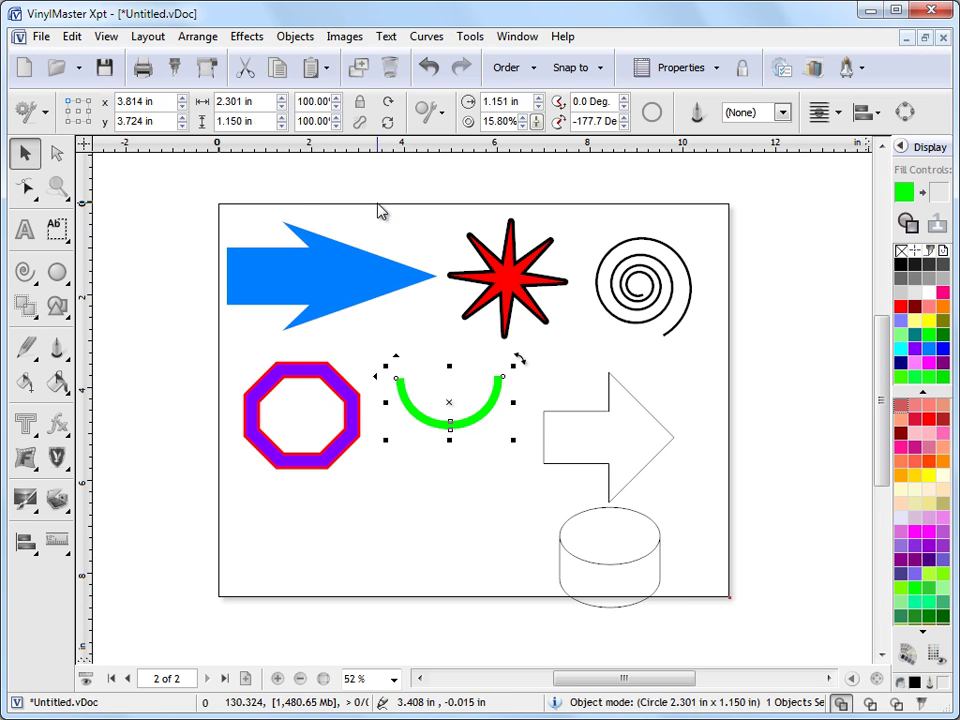
Step: Examine the node-editing settings of the half-ring, octagonal frame, blue arrow, star and spiral, and check the list of basic shape tools
left_click(27, 187)
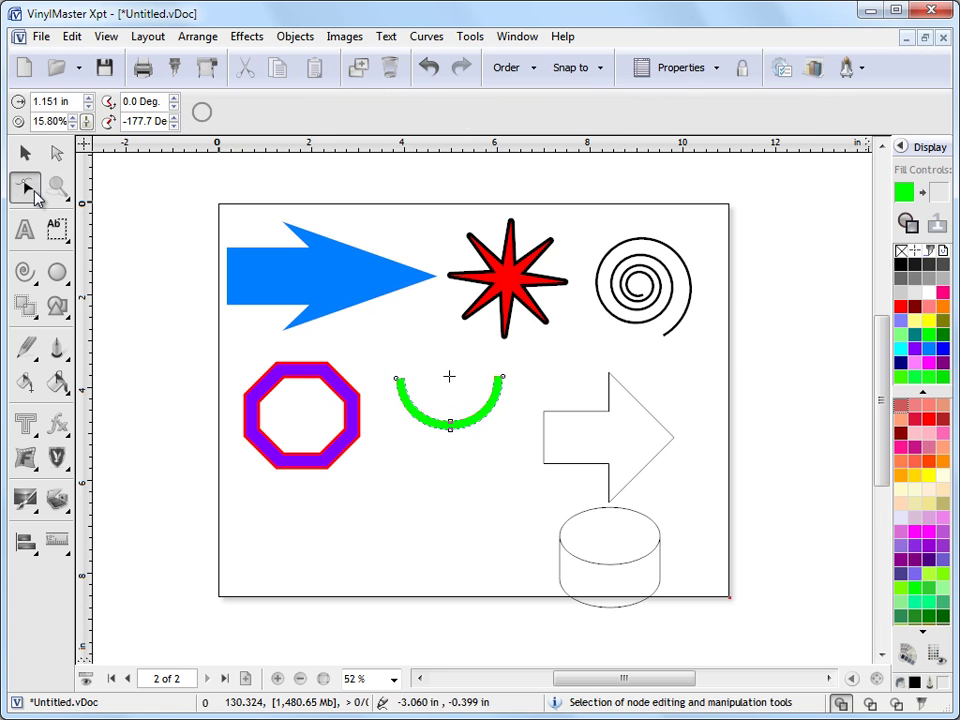
left_click(358, 402)
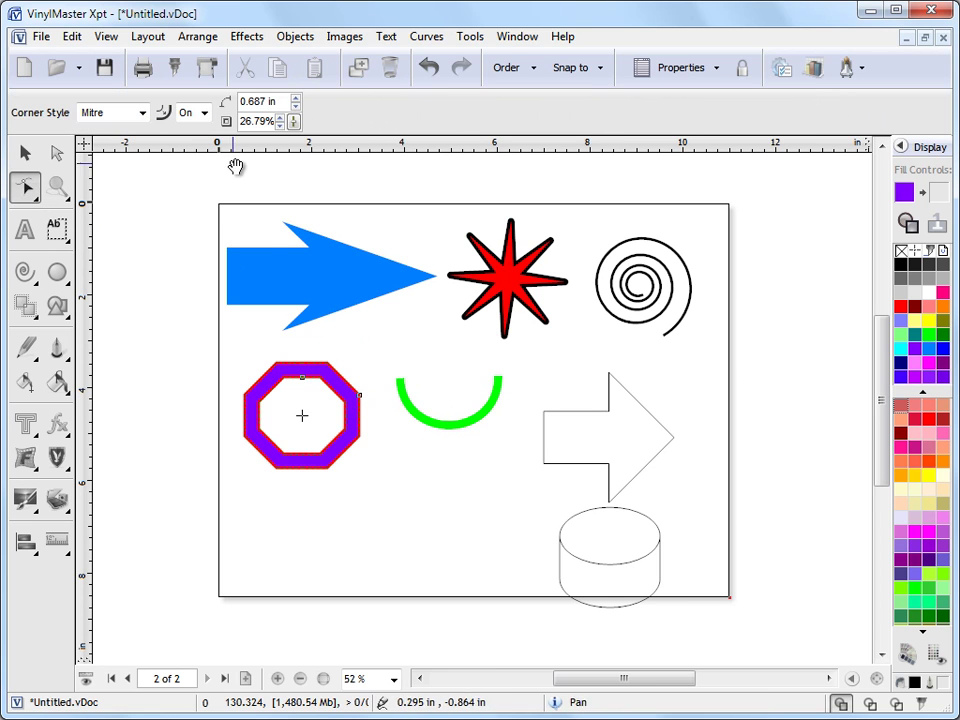
left_click(336, 256)
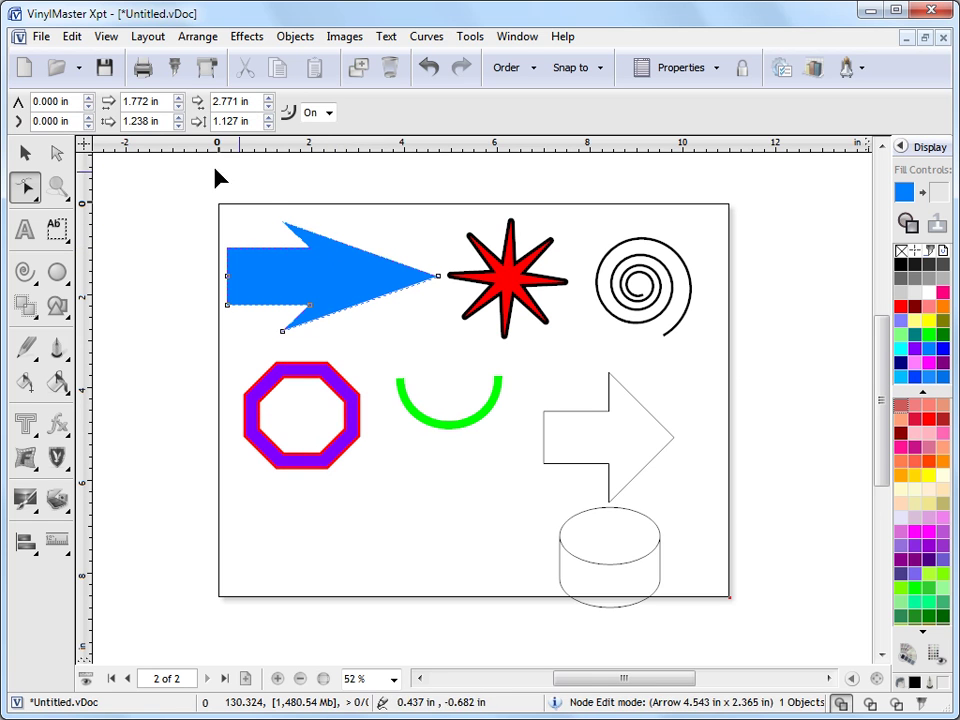
left_click(527, 287)
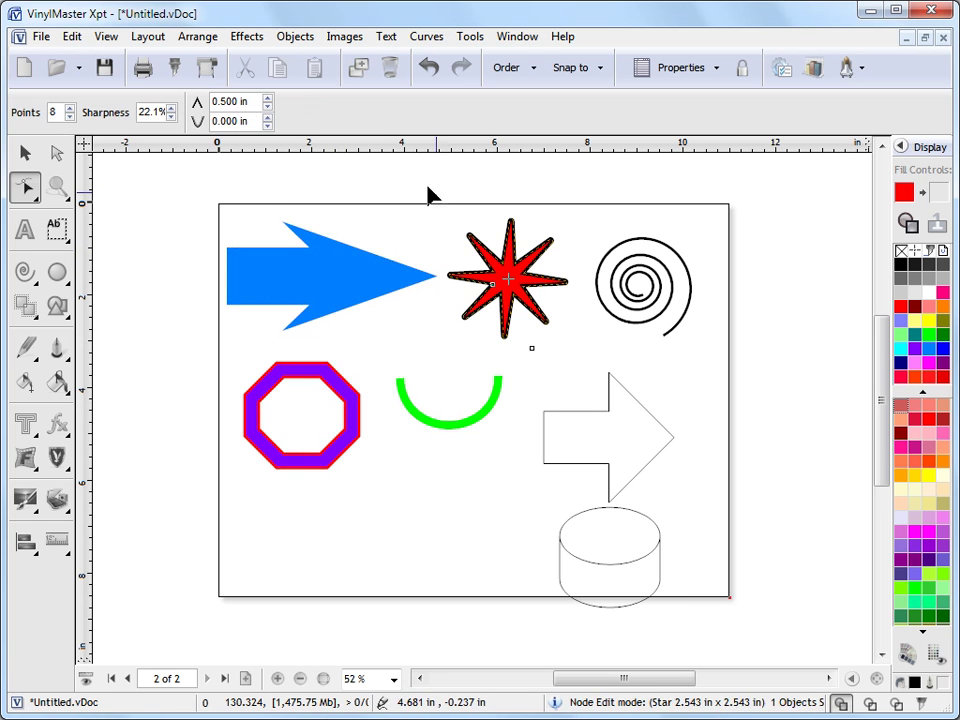
left_click(689, 284)
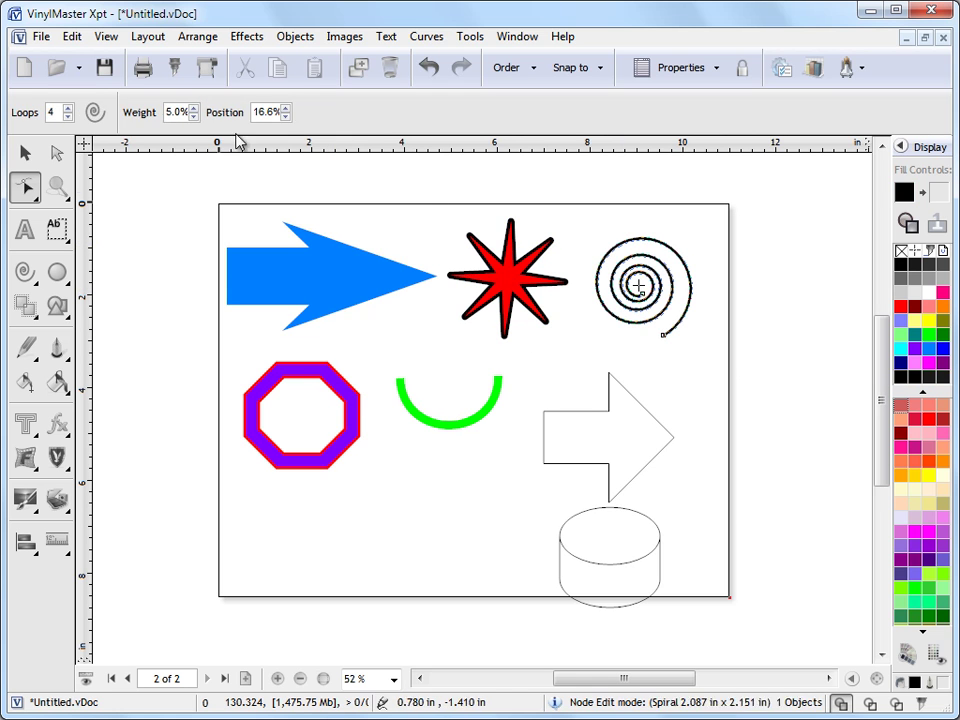
left_click(369, 294)
left_click(358, 388)
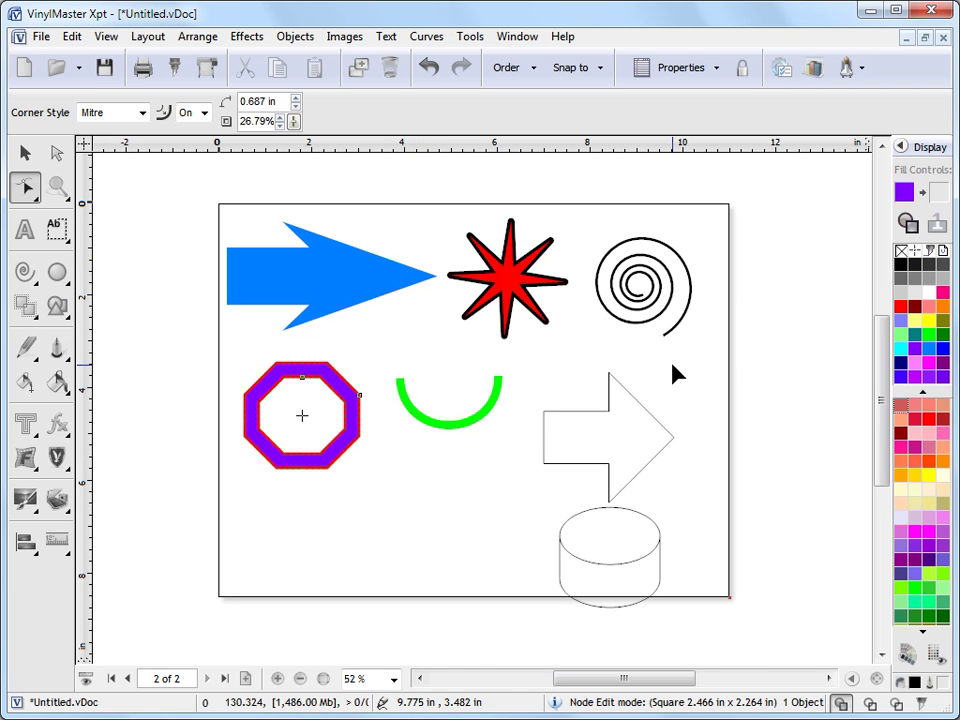
left_click(57, 272)
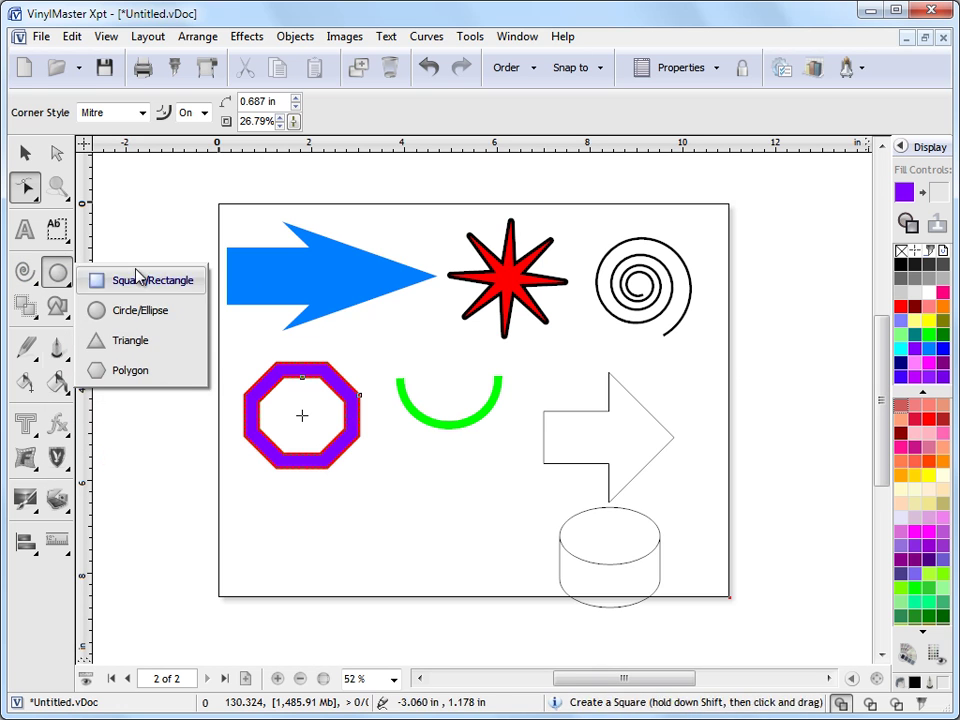
left_click(418, 283)
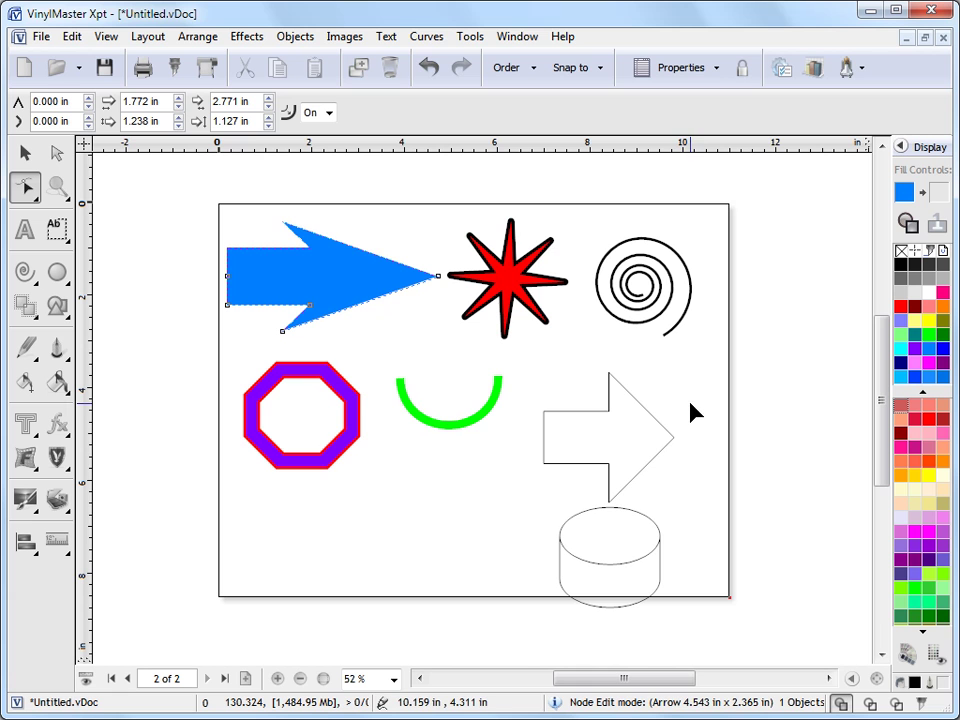
Step: Move the unfilled arrow to about x 3.469 in, y 5.624 in, and place the cylinder just beside its tip
left_click(598, 422)
left_click(24, 152)
left_click_drag(616, 438, 452, 530)
left_click_drag(563, 555, 549, 528)
Step: Fill the lower arrow red and pull its tip node outward to an overall width of about 3.092 in
left_click(493, 521)
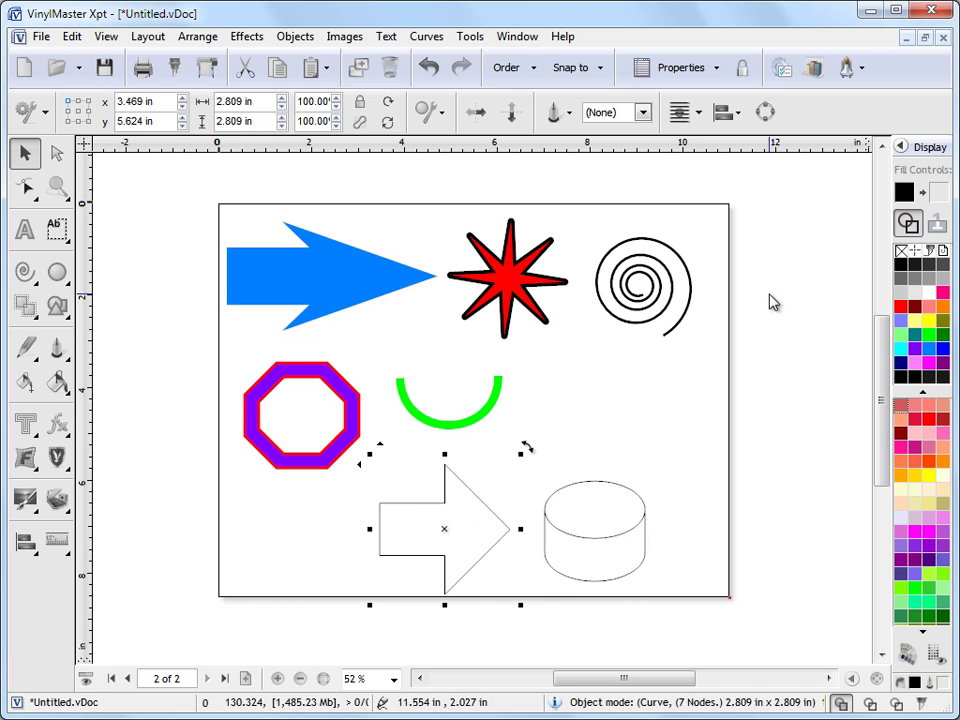
left_click(909, 224)
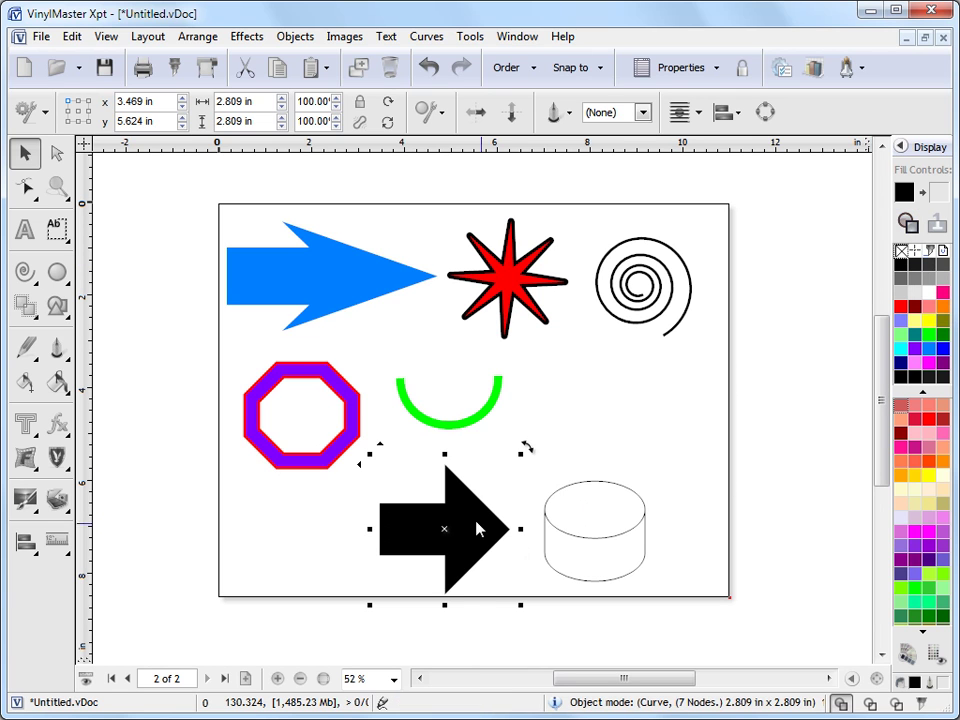
left_click(901, 306)
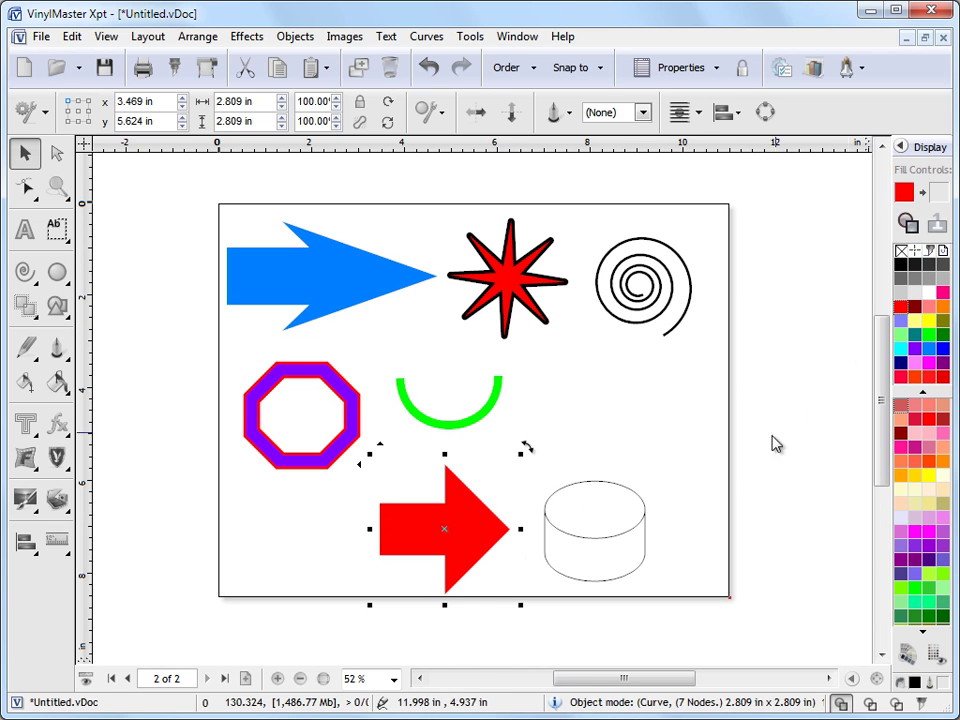
double_click(400, 540)
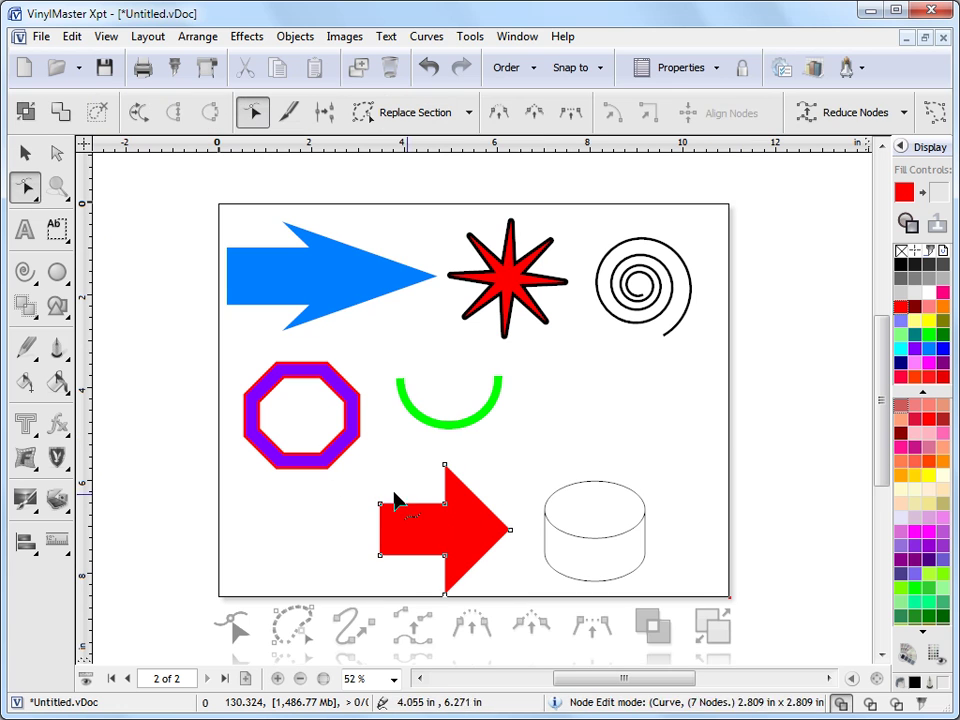
left_click_drag(525, 532, 522, 530)
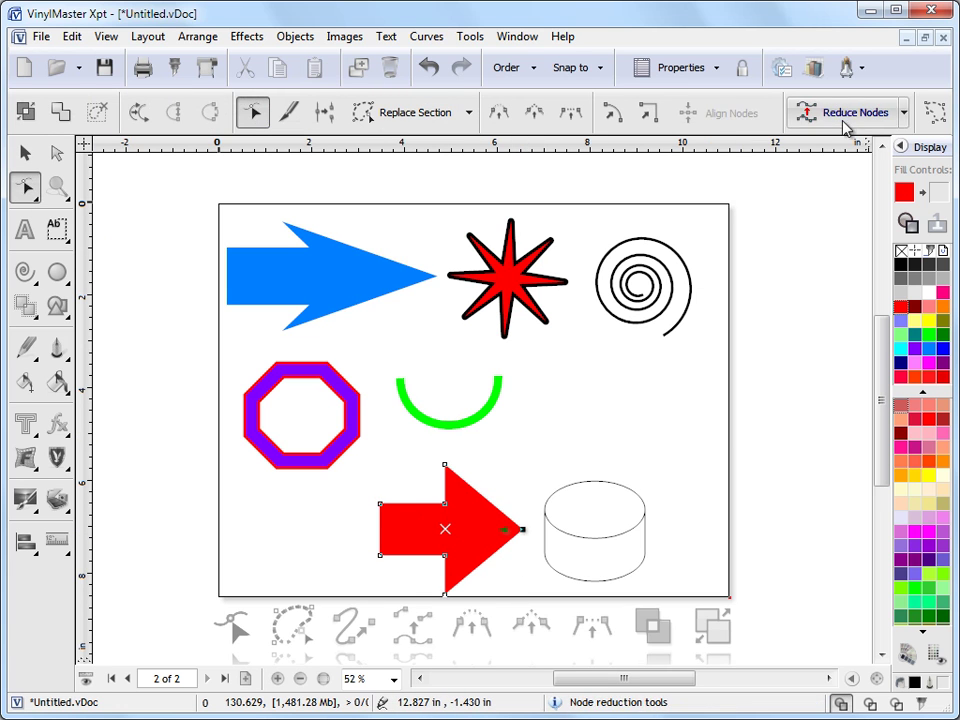
Step: Shorten the blue arrow's shaft to about 1.166 in through its shaft node
left_click(347, 424)
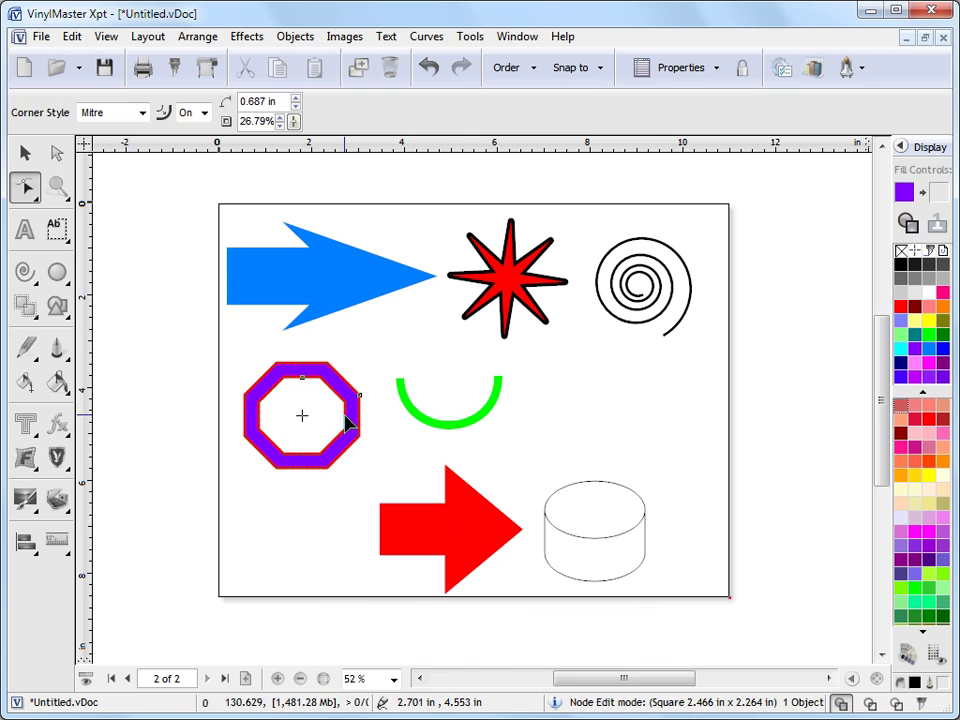
left_click(311, 326)
left_click_drag(317, 304, 291, 311)
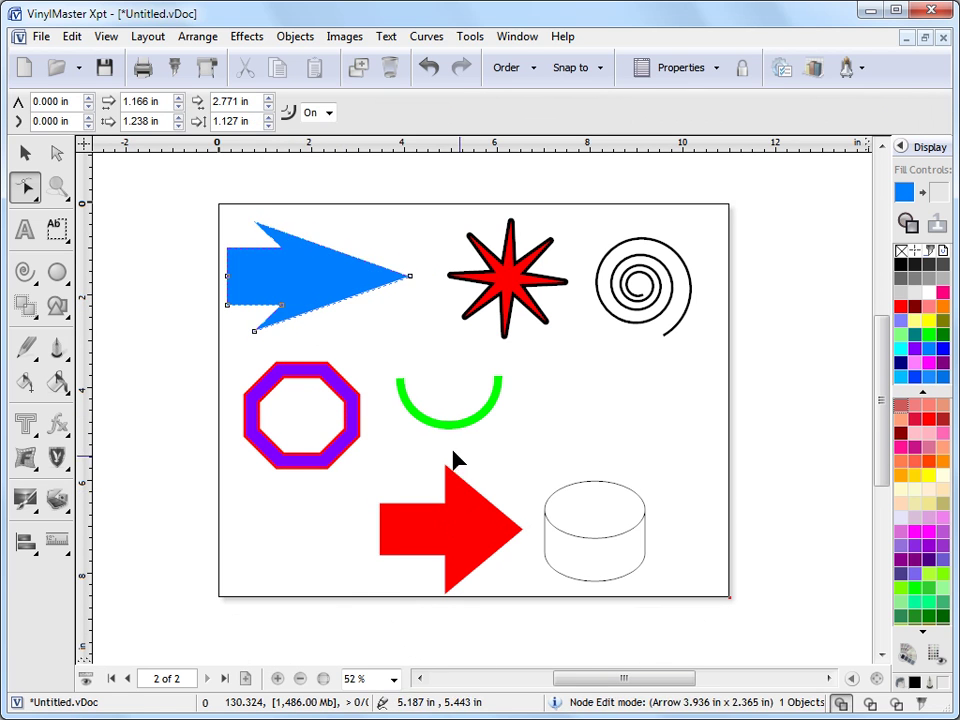
Step: Compare the node settings of both arrows, then reshape the blue one to a shaft of about 2.116 in and a head of about 2.002 in
left_click(474, 506)
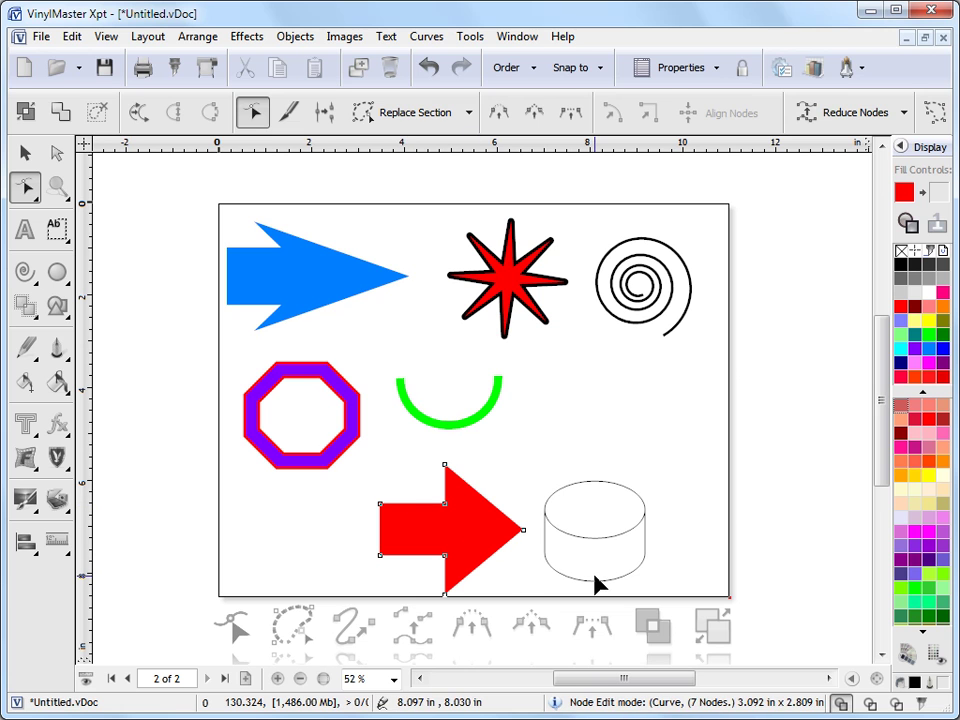
left_click(321, 301)
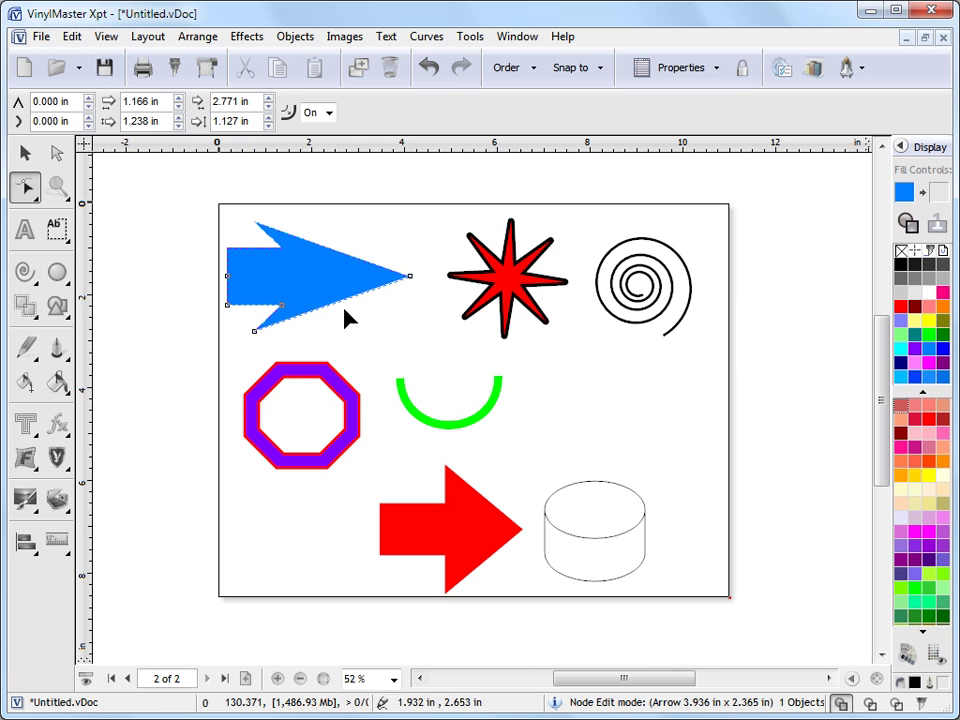
left_click(455, 499)
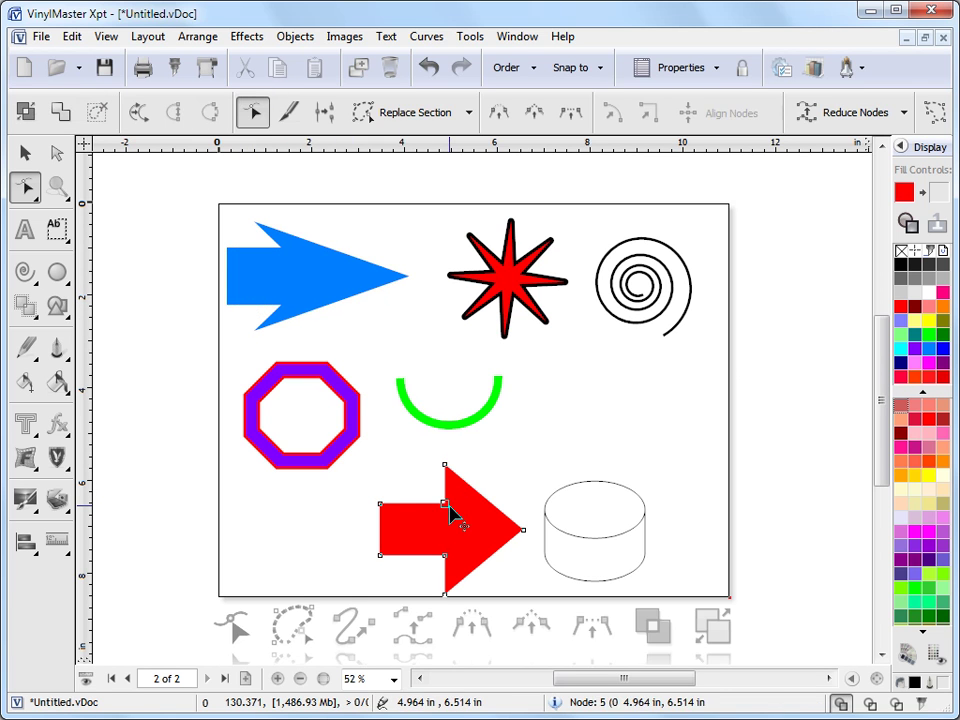
left_click(281, 313)
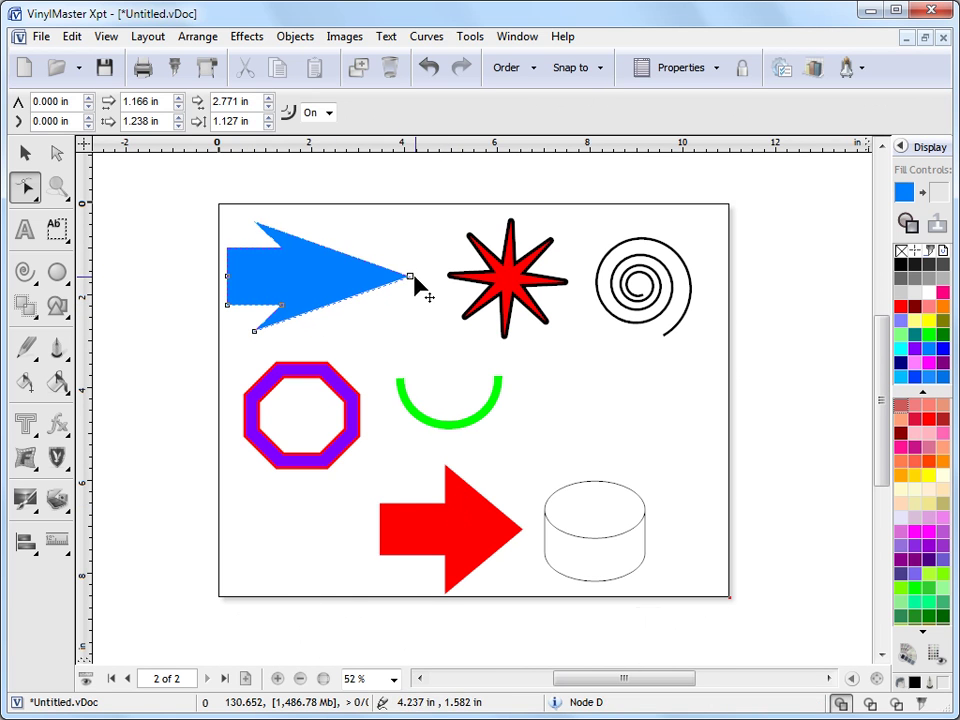
left_click_drag(410, 276, 374, 275)
left_click_drag(281, 306, 338, 320)
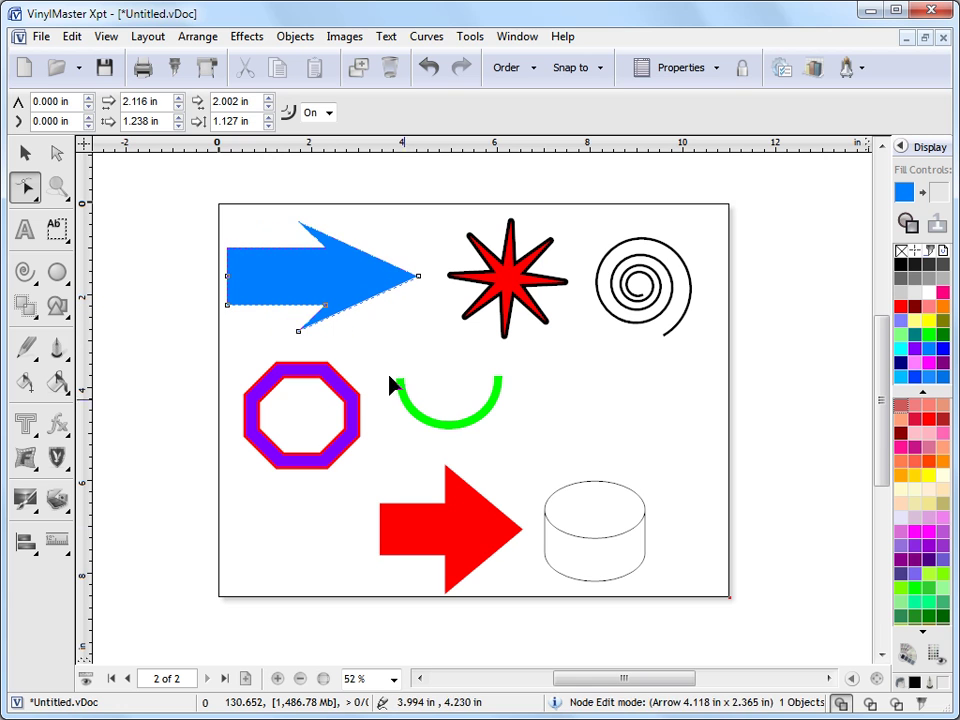
Step: Move the red arrow up and left and pull its two barb nodes back and outward to about 3.355 in tall
left_click(455, 547)
left_click(445, 466)
left_click_drag(428, 455, 427, 454)
left_click(445, 595)
left_click_drag(426, 606, 427, 606)
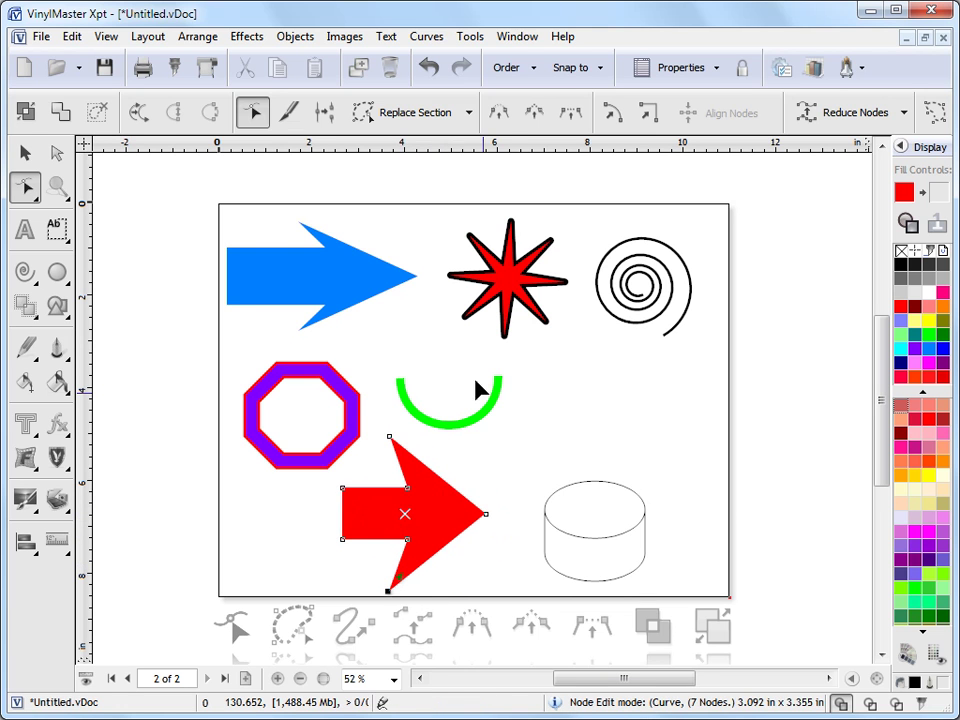
Step: Convert the blue arrow to curves and pull its tip node inward to an overall width of about 3.552 in
left_click(385, 300)
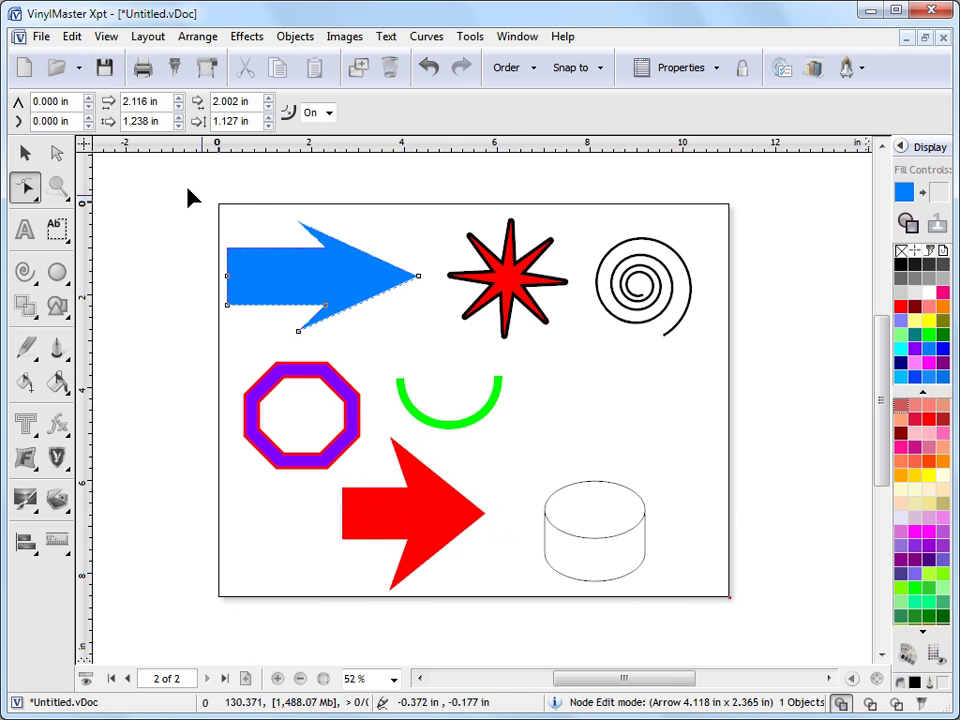
key("space")
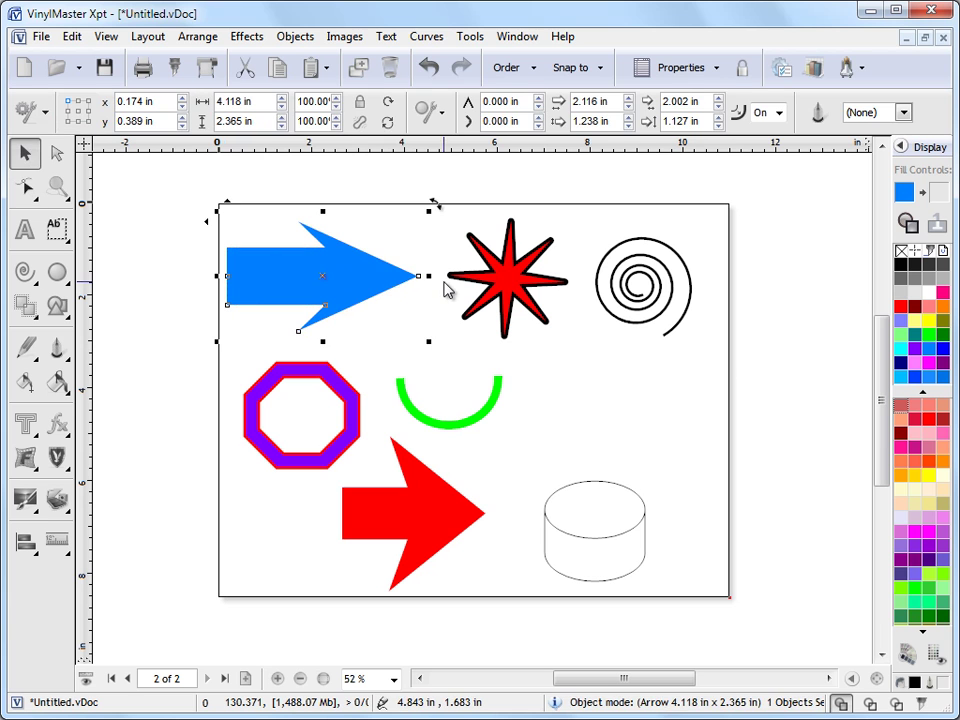
left_click(430, 38)
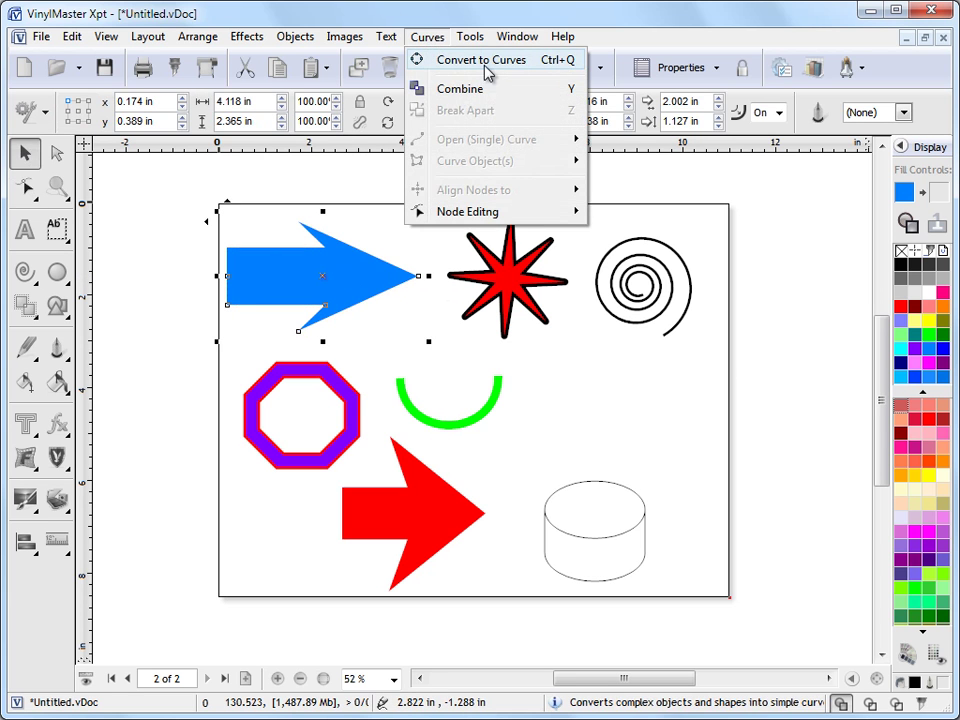
left_click(497, 66)
left_click(26, 188)
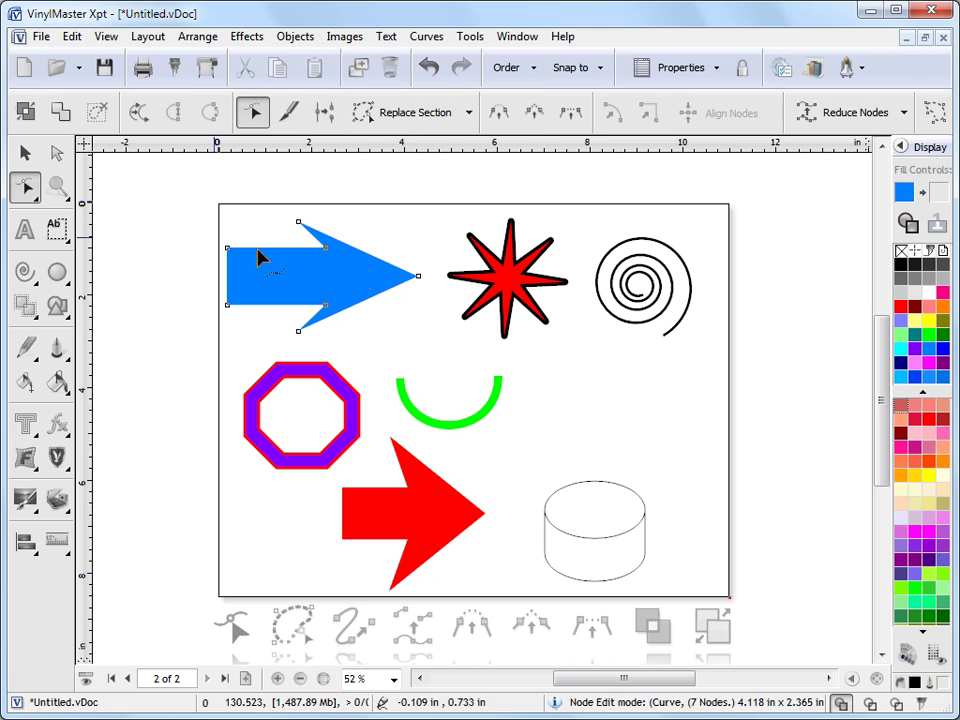
left_click_drag(398, 281, 389, 278)
key("space")
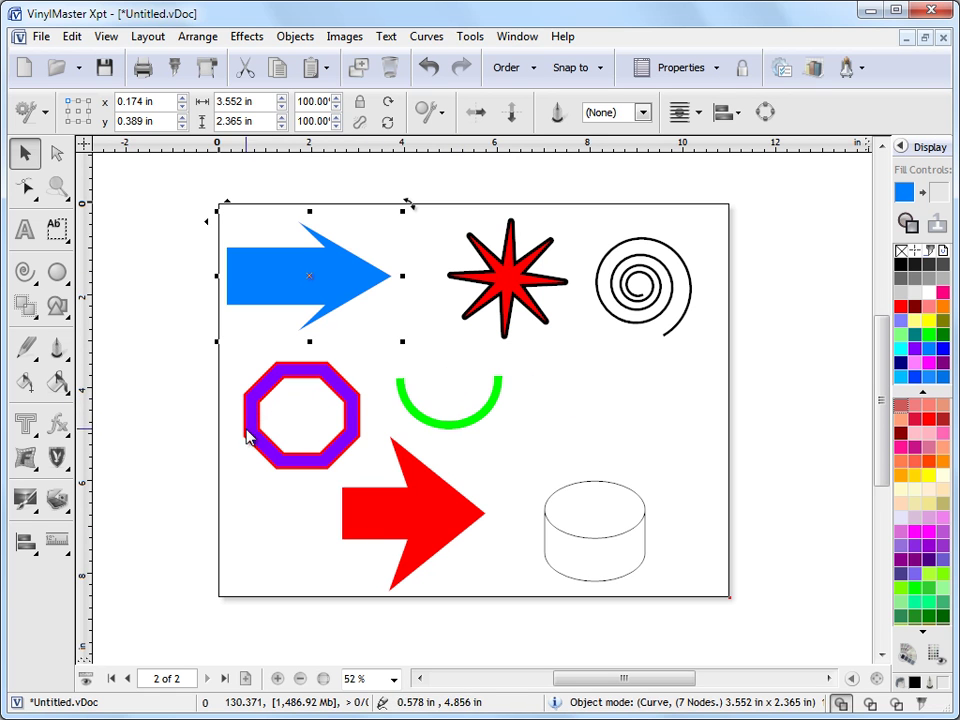
Step: Open the vector clipart library, pick the grape-cluster design in _Demo Clipart and browse the other categories
left_click(60, 462)
left_click(133, 465)
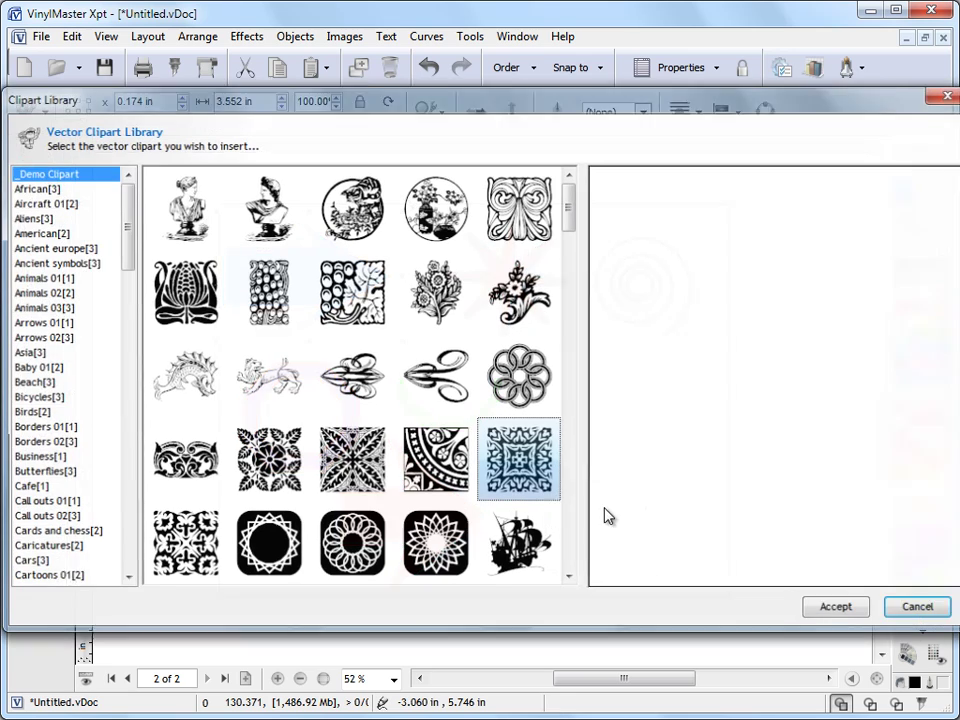
left_click(266, 292)
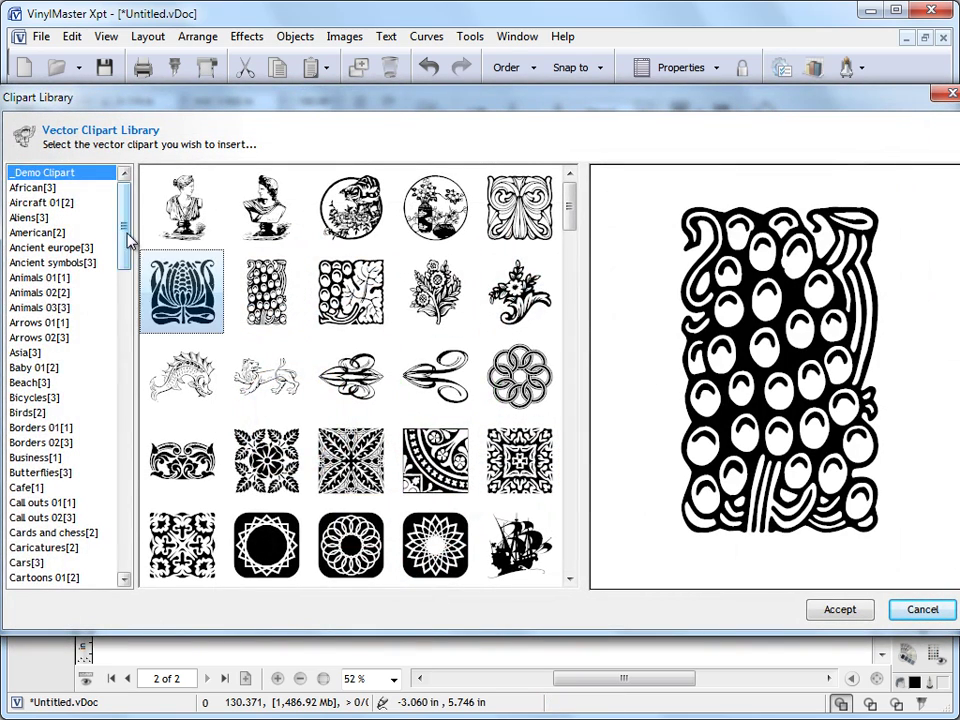
left_click_drag(128, 240, 124, 386)
left_click(40, 367)
left_click(35, 307)
left_click_drag(130, 340, 128, 195)
left_click(30, 187)
left_click(50, 174)
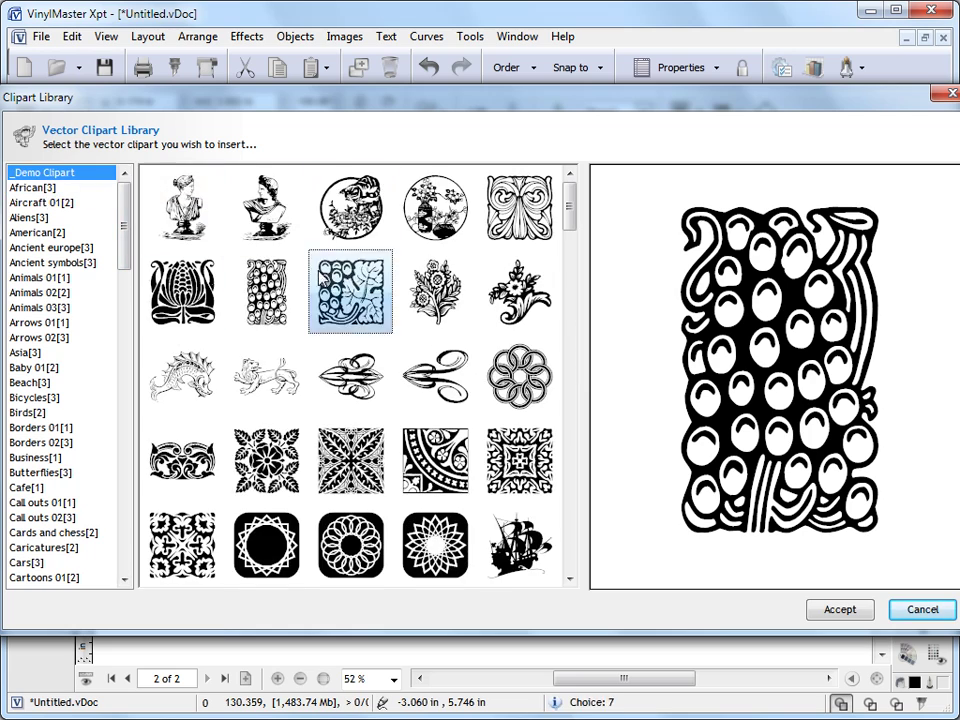
Step: Insert the grape-cluster clipart across the page's right edge at about x 9.795 in, y 3.057 in, and fill it red
left_click(840, 609)
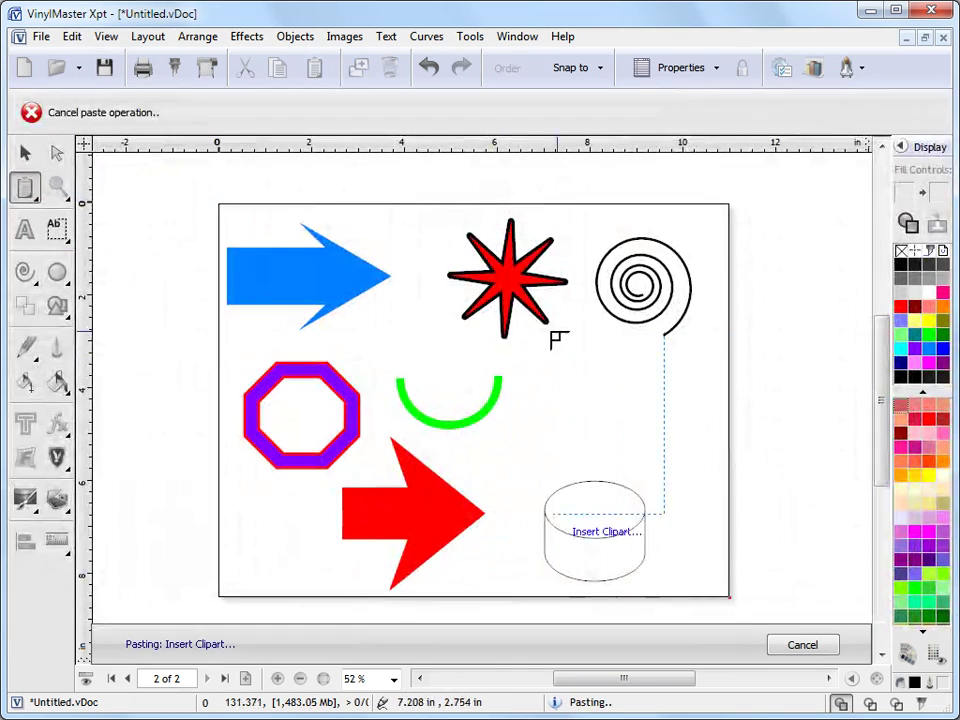
left_click(704, 345)
mouse_move(757, 412)
left_mouse_down()
mouse_move(722, 410)
mouse_move(751, 422)
left_mouse_up()
left_click(914, 305)
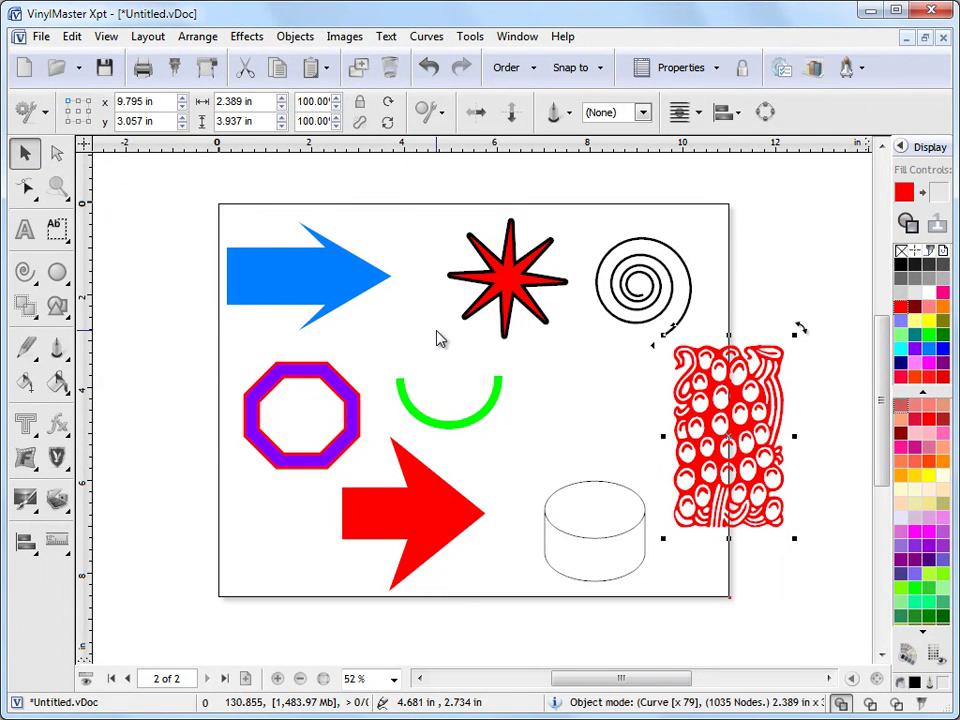
Step: Insert the Ford.vClip logo from the Corporate clipart and place it at about x -1.463 in, y 6.615 in
left_click(58, 457)
left_click(163, 500)
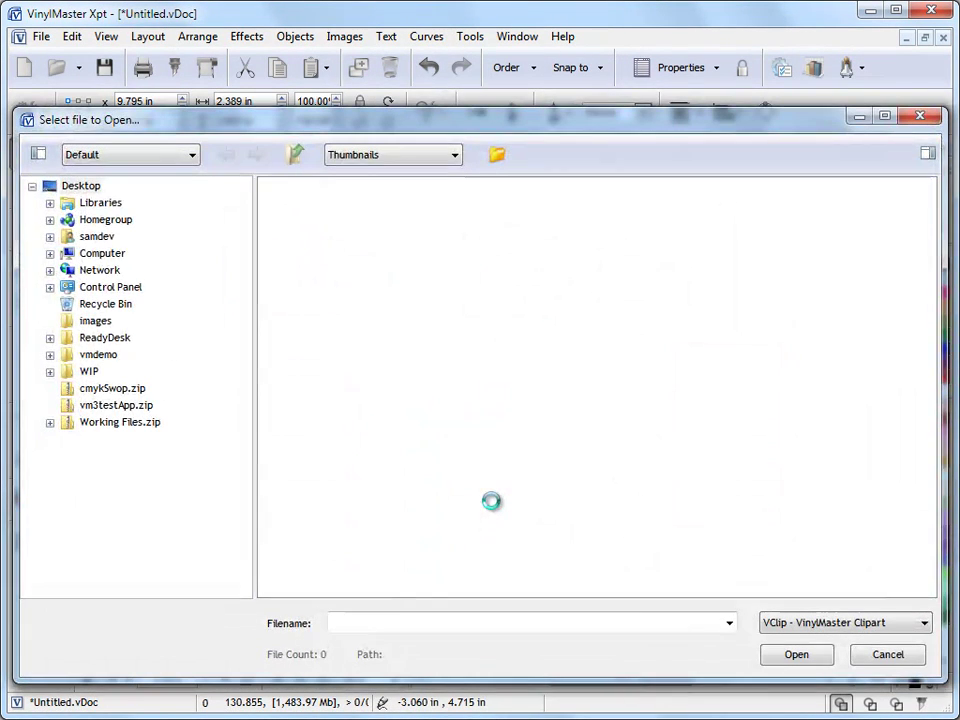
left_click(340, 255)
left_click(782, 654)
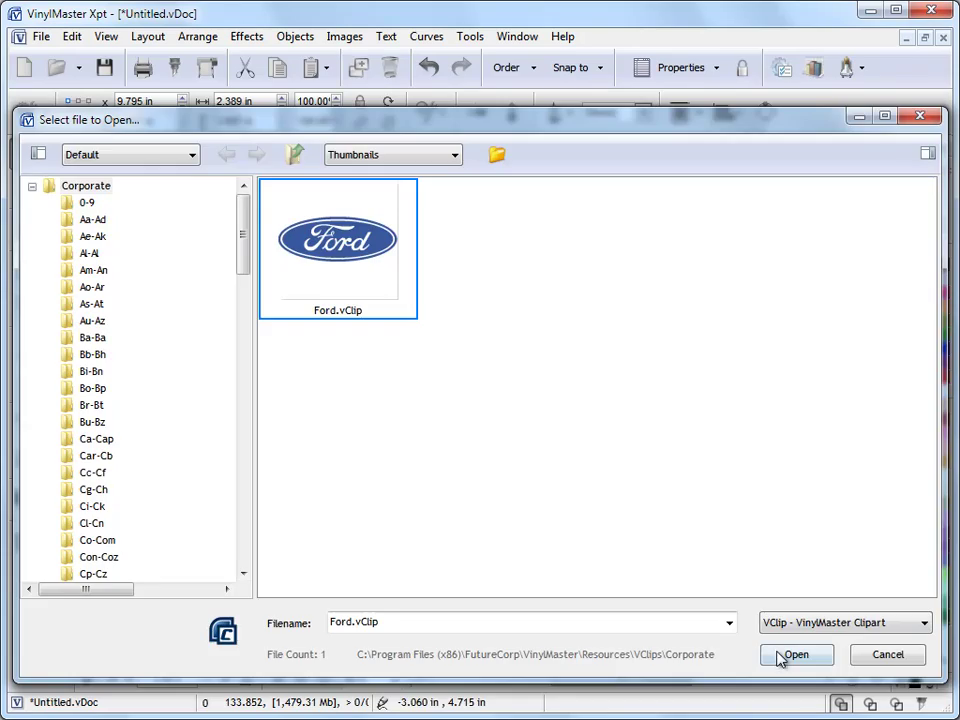
left_click(163, 358)
left_click_drag(538, 500, 297, 425)
left_click_drag(265, 378, 262, 527)
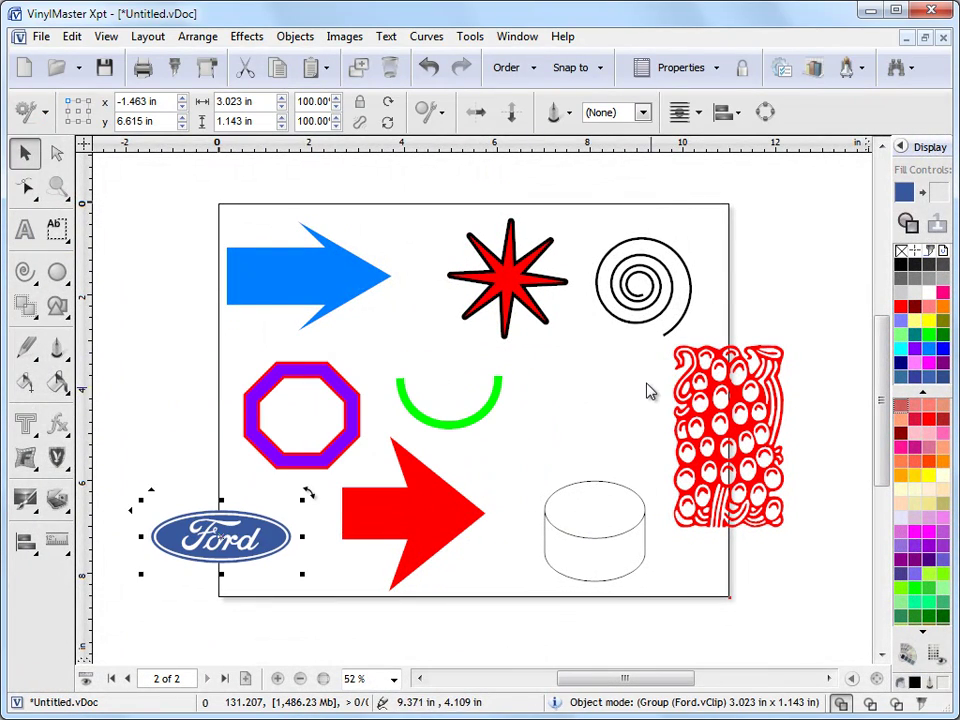
Step: Pull the blue arrow's tip node outward to about 4.704 in wide and move the arrow to about x -1.059 in, y -0.035 in
left_click(385, 278)
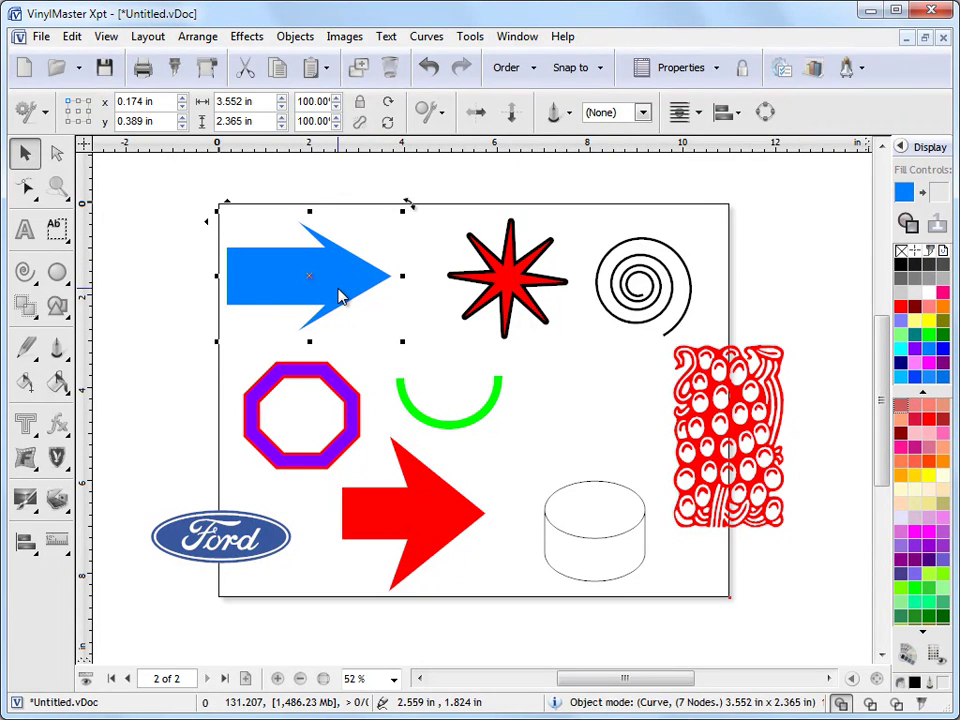
left_click(25, 187)
left_click(390, 279)
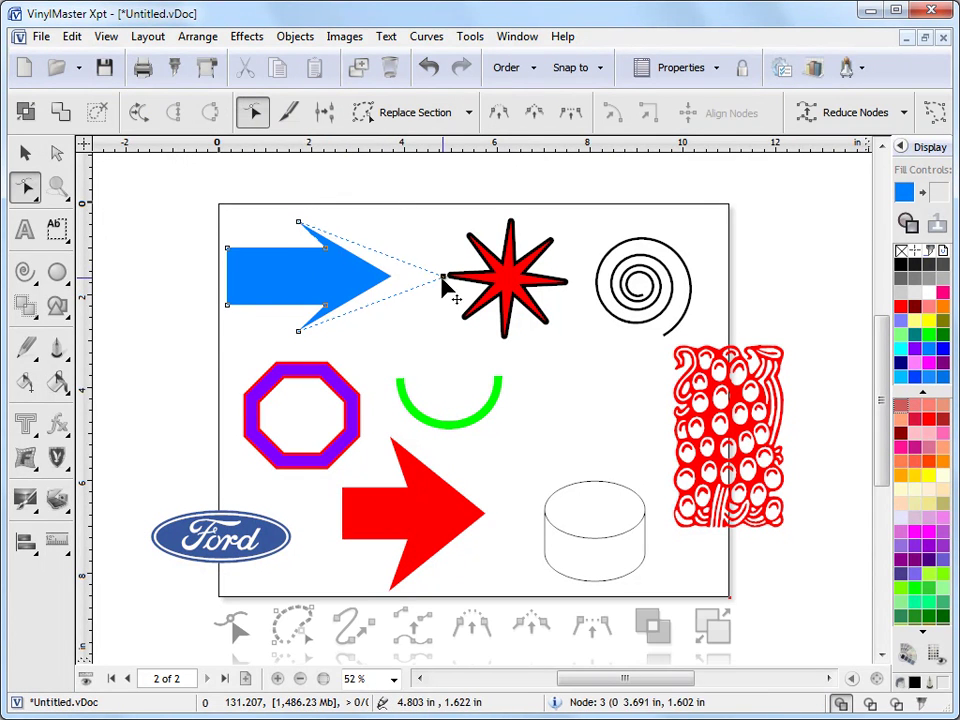
left_click_drag(437, 282, 437, 280)
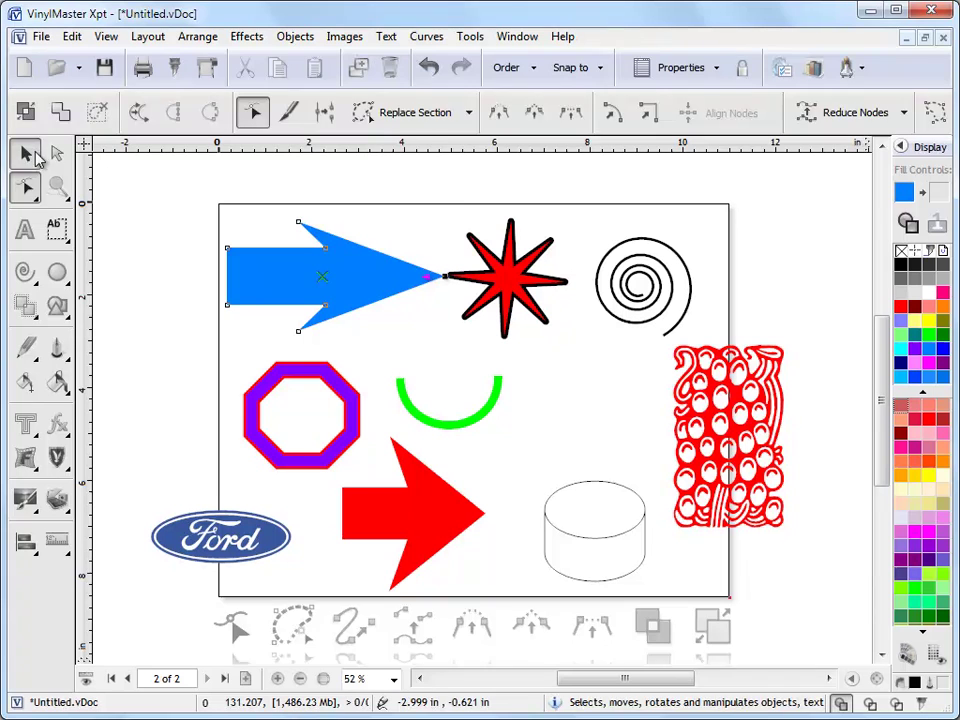
left_click(36, 156)
left_click_drag(349, 279, 292, 259)
Step: Replace the blue arrow with a new blue power-shape arrow about 3.022 in by 1.779 in at about x -0.048 in, y 0.329 in
left_click(38, 278)
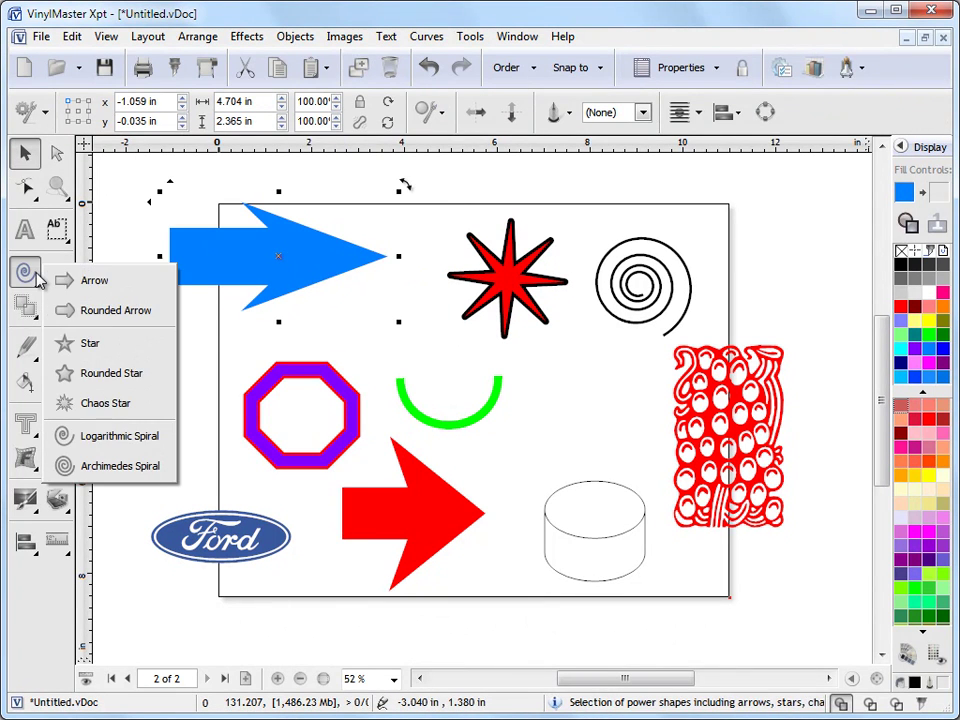
left_click(94, 280)
left_click_drag(331, 318, 482, 407)
left_click_drag(400, 372, 289, 252)
left_click(335, 262)
key("Delete")
left_click(929, 358)
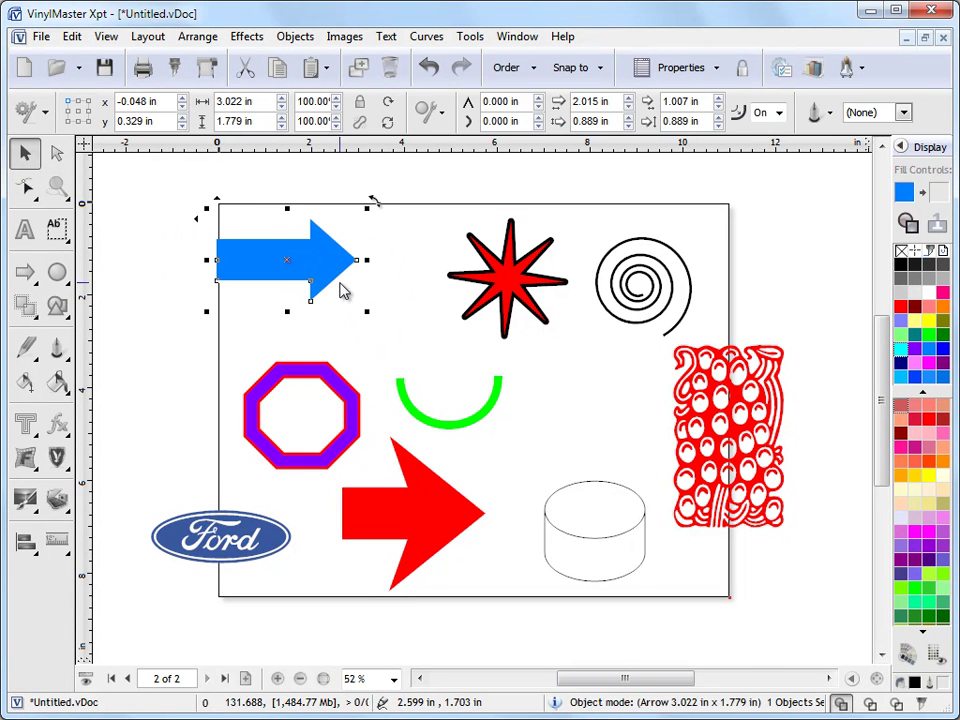
Step: Try a Multi Outline effect on the new blue arrow and undo it
mouse_move(26, 422)
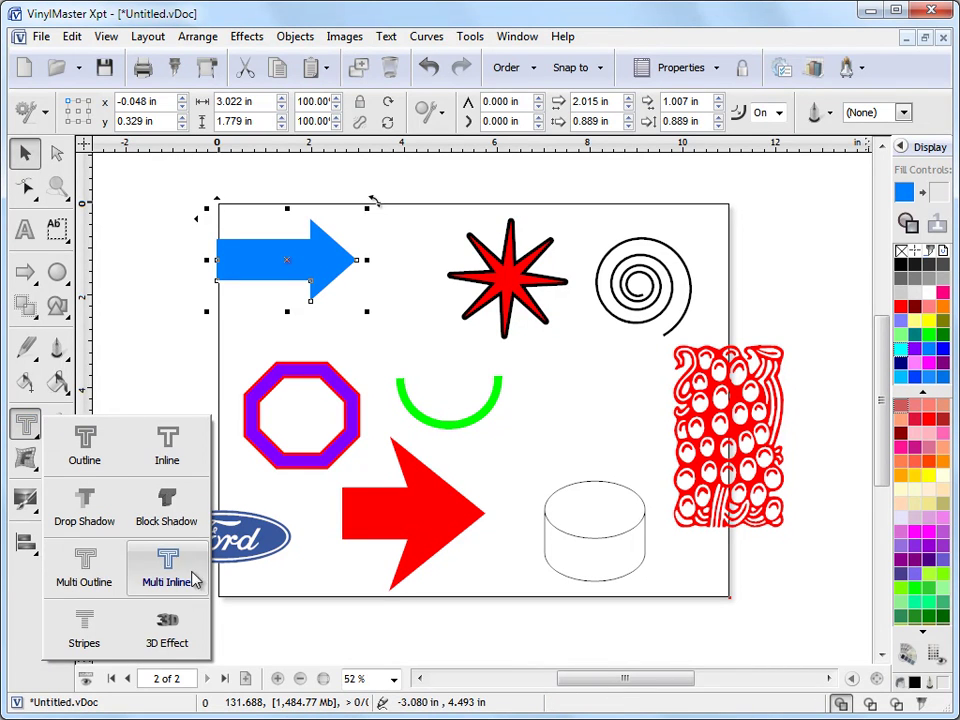
left_click(84, 570)
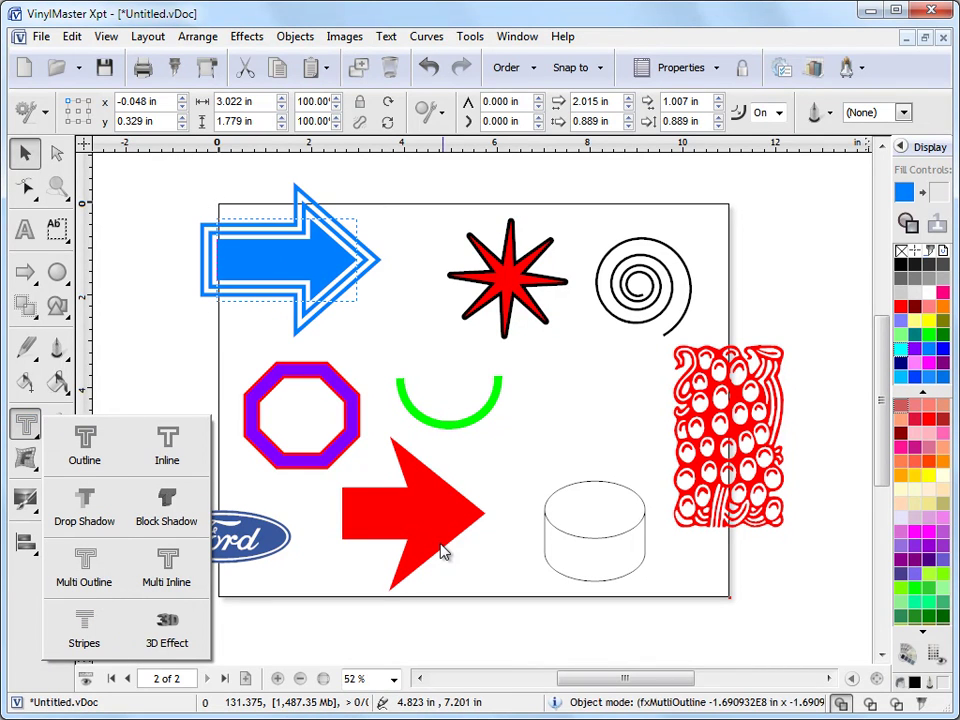
left_click(429, 67)
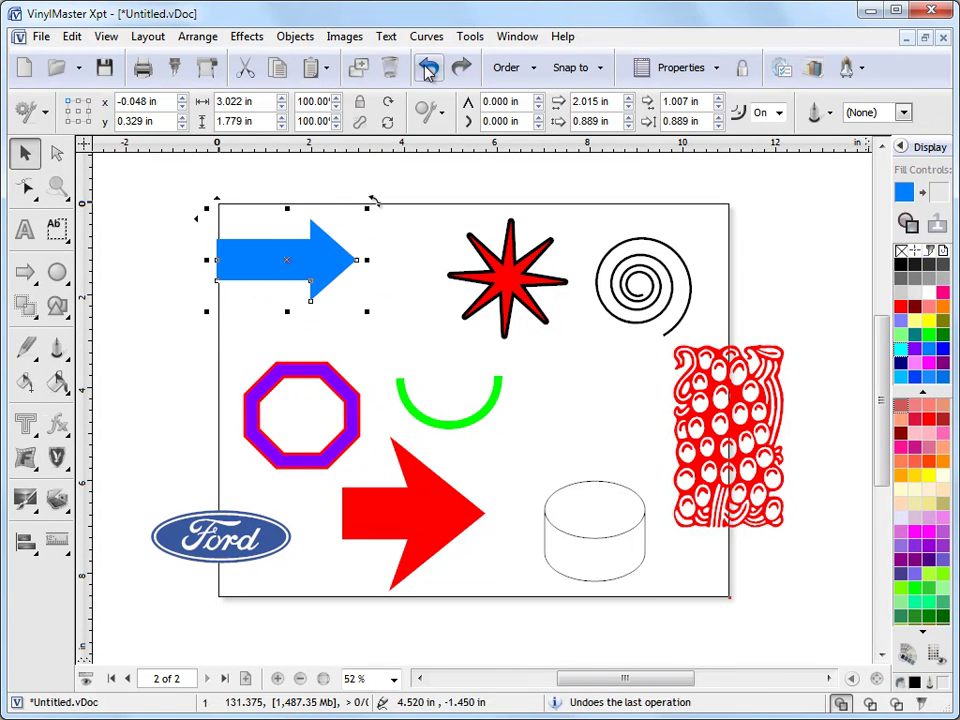
Step: Apply the Outline effect to the blue arrow
left_click(20, 426)
left_click(84, 443)
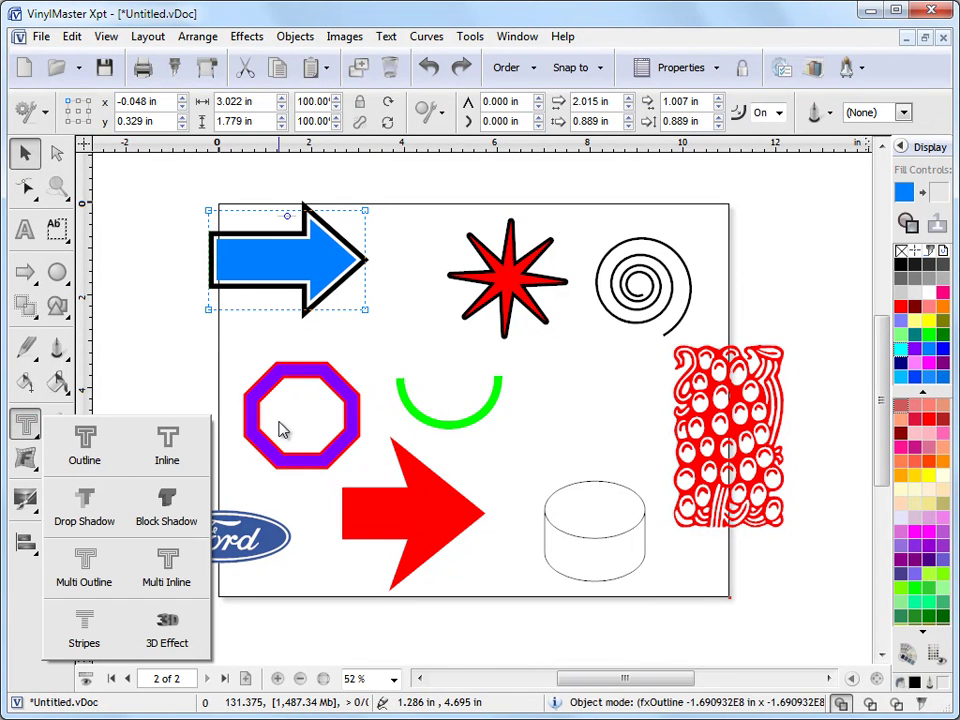
Step: Thicken the blue arrow's black outline, and resize the arrow to about 2.537 in by 1.493 in at about x -1.221 in, y 0.713 in
left_click_drag(339, 208, 385, 200)
left_click_drag(296, 221, 296, 214)
left_click(335, 277)
left_click_drag(335, 277, 287, 298)
left_click_drag(216, 256, 223, 272)
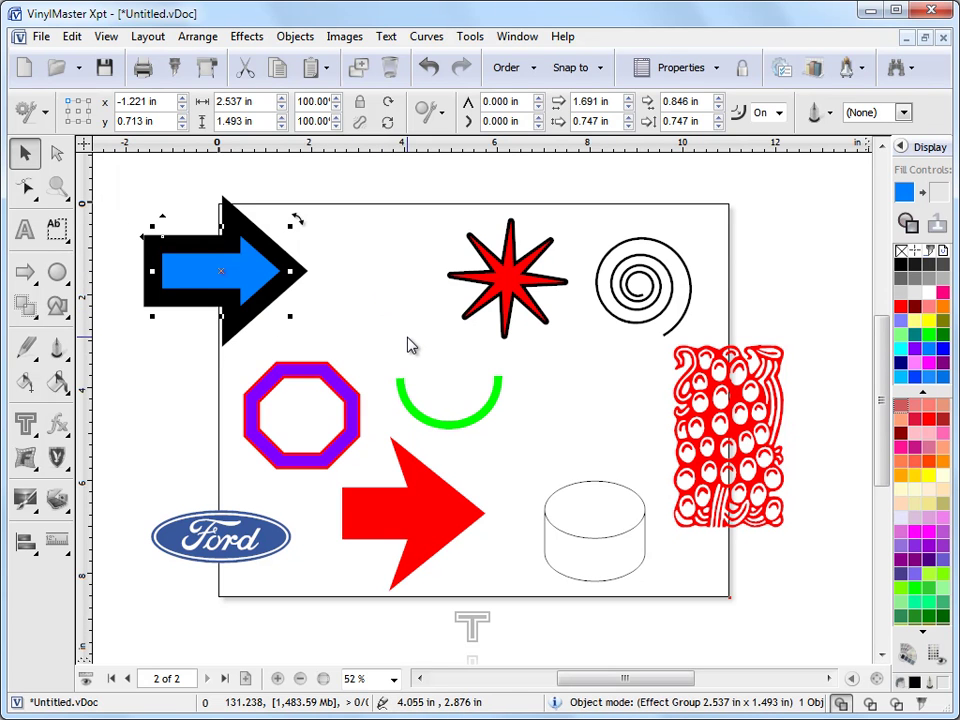
Step: Convert the red star to curves, enlarge it to about 3.170 in square and move it to about x 3.117 in, y 0.250 in
left_click(509, 283)
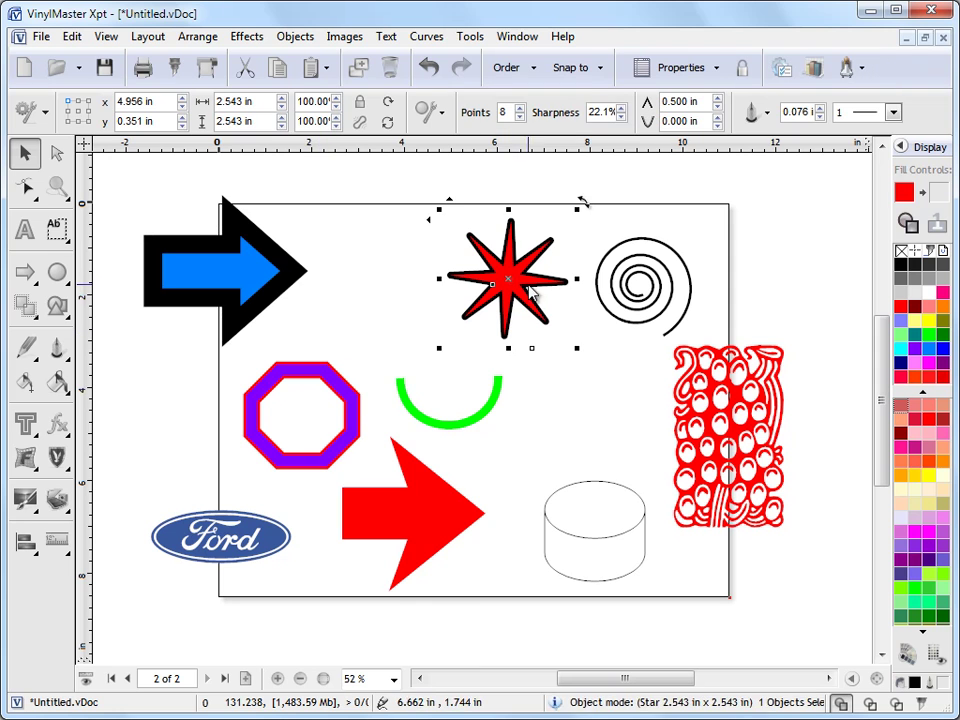
left_click(434, 38)
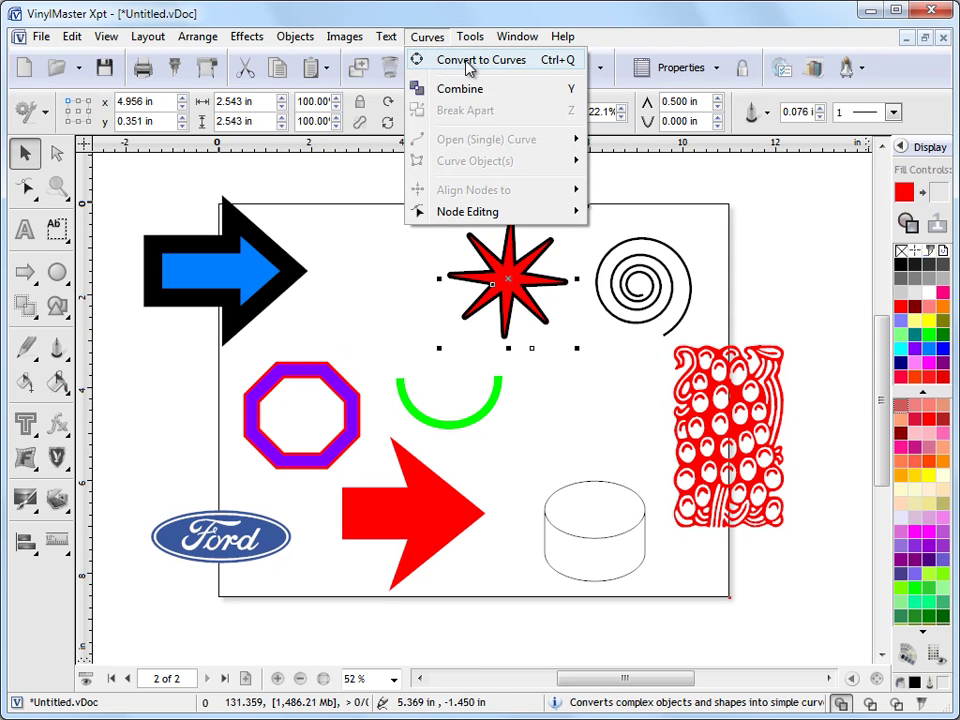
left_click(468, 61)
left_click_drag(576, 347, 607, 378)
left_click_drag(549, 313, 448, 303)
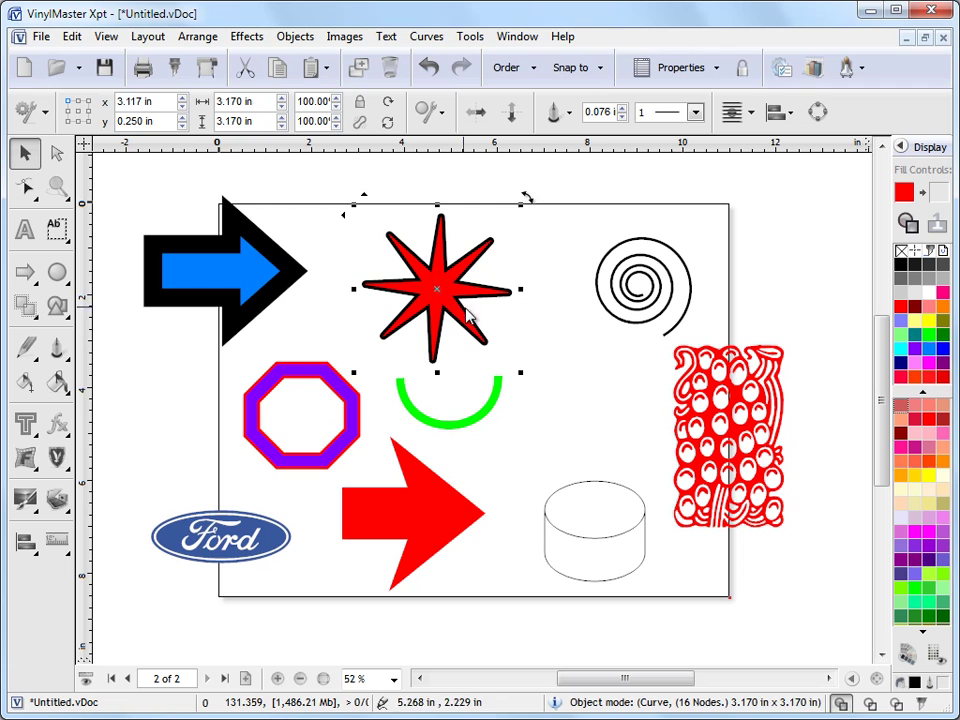
Step: Display page 2 as wireframe outlines and delete all the objects on it
left_click(869, 703)
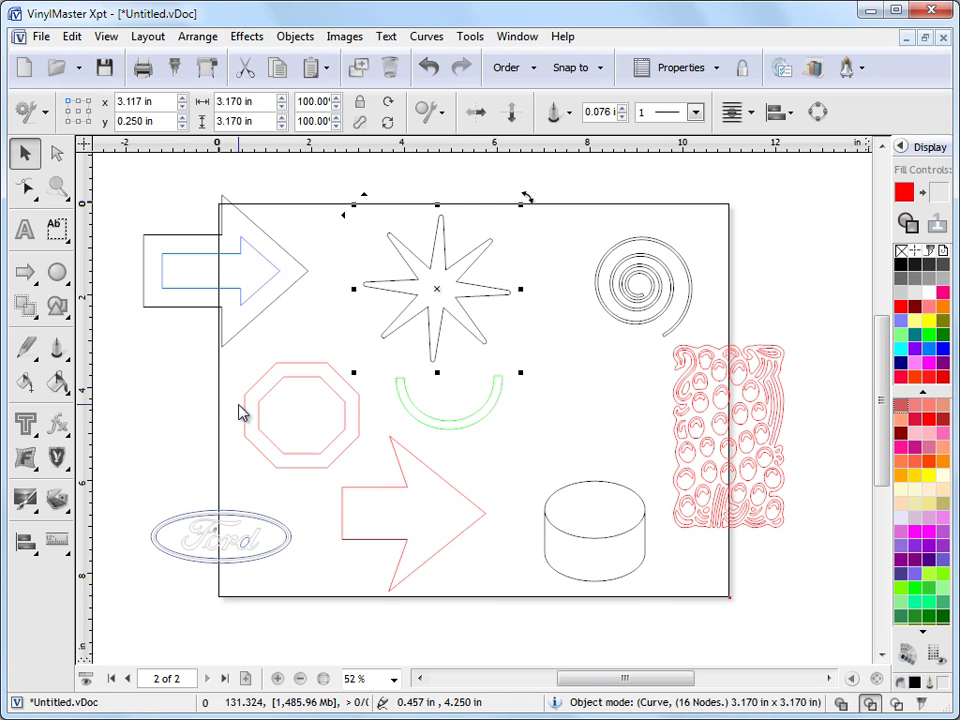
left_click(605, 414)
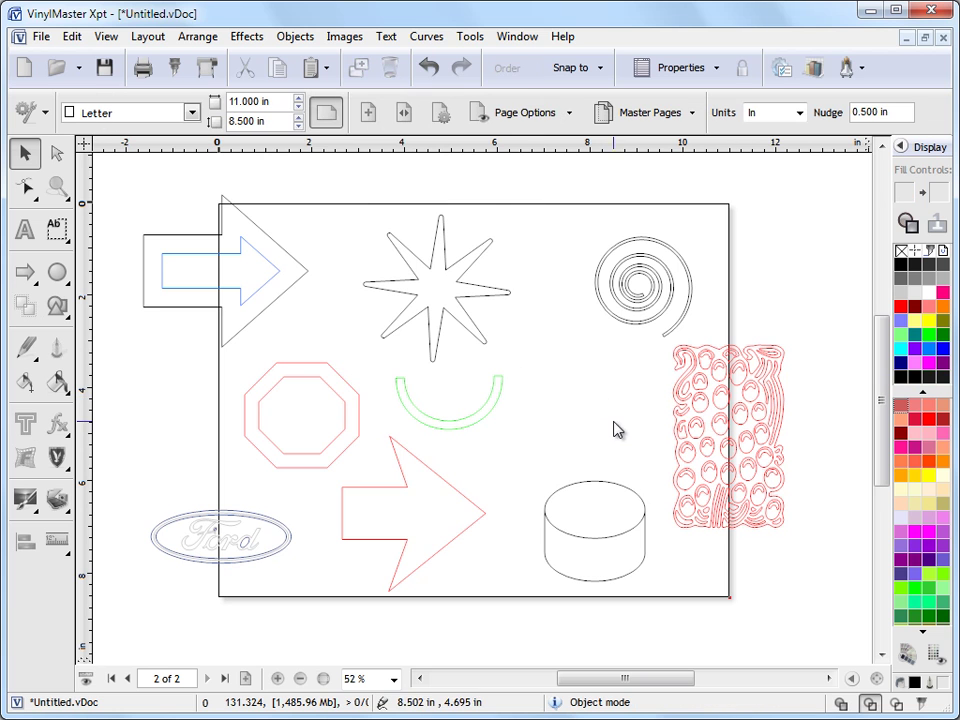
left_click_drag(108, 178, 810, 619)
key("Delete")
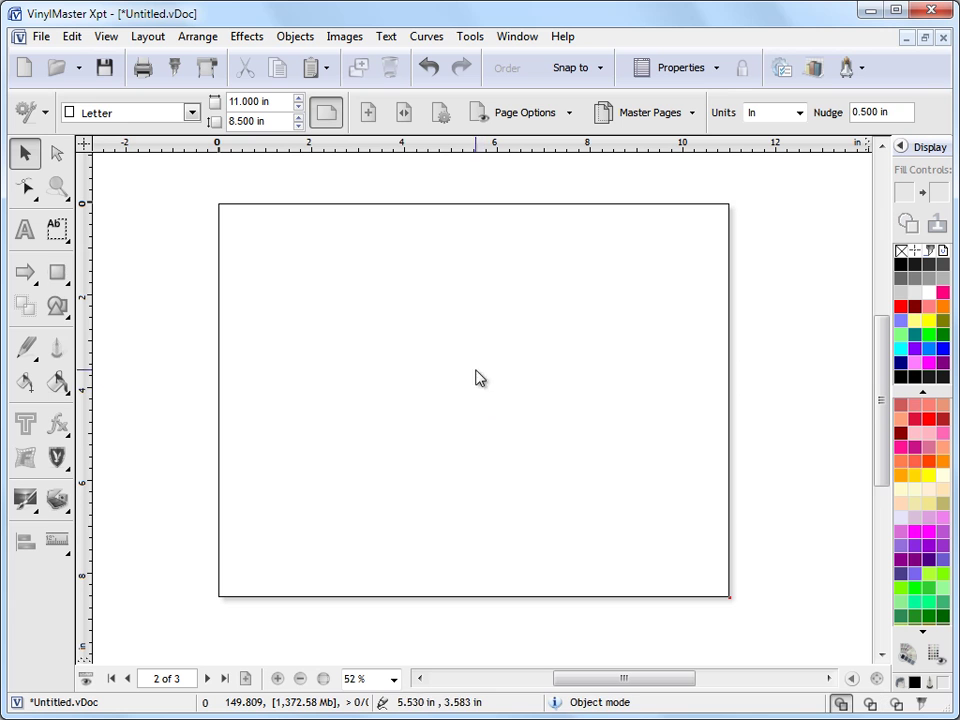
Step: Import the VinylMaster logo vLogo 02.vLogo and place it on the page at about x 1.771 in, y 0.450 in
left_click(41, 37)
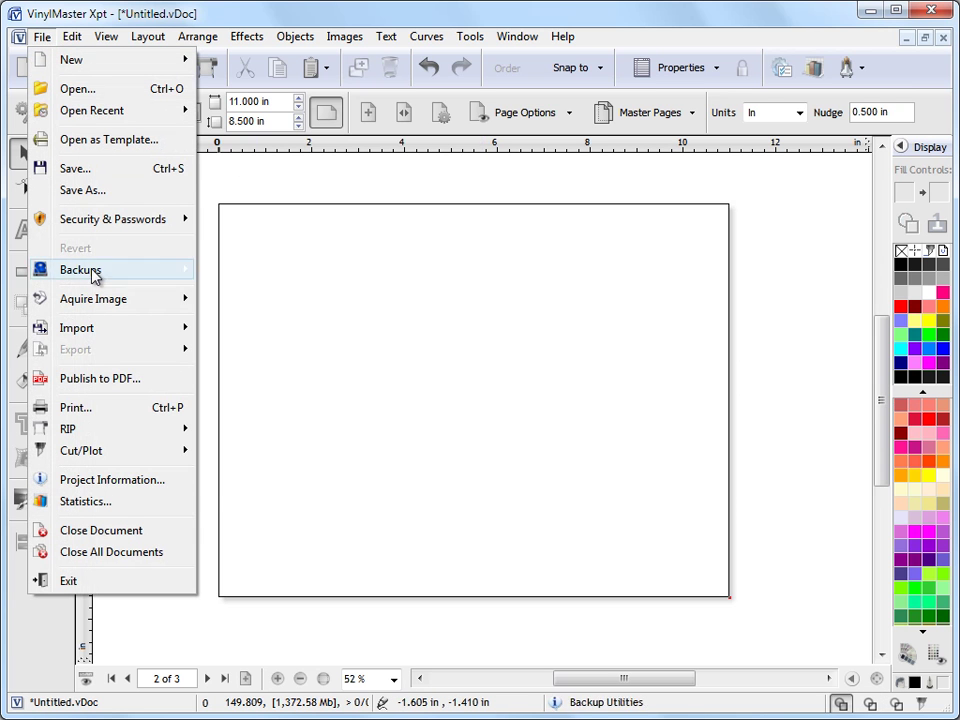
mouse_move(104, 334)
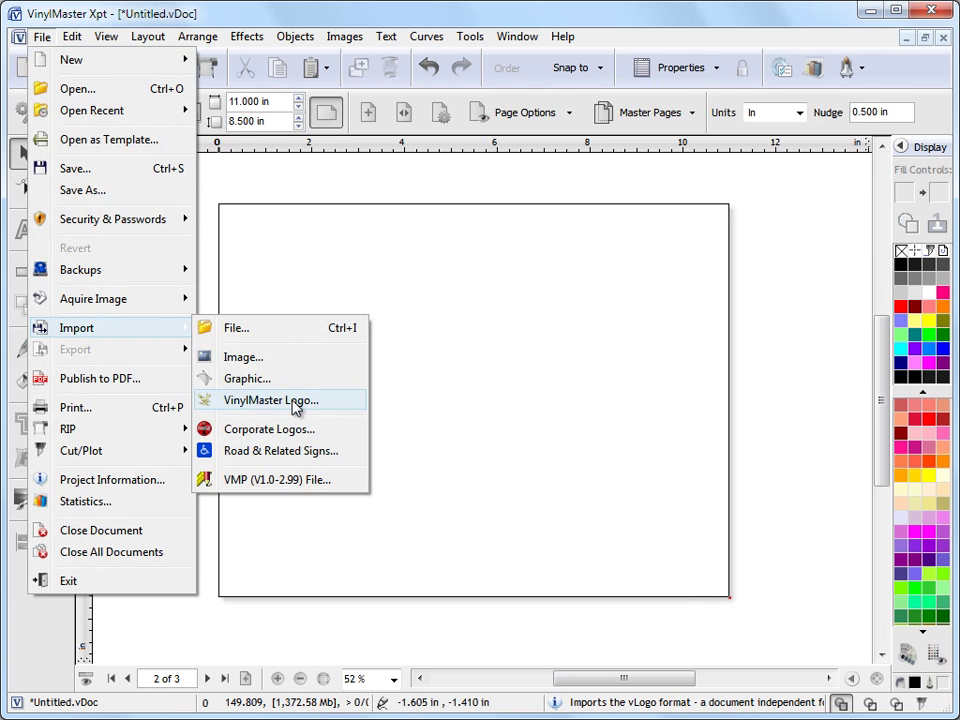
left_click(273, 402)
left_click(492, 268)
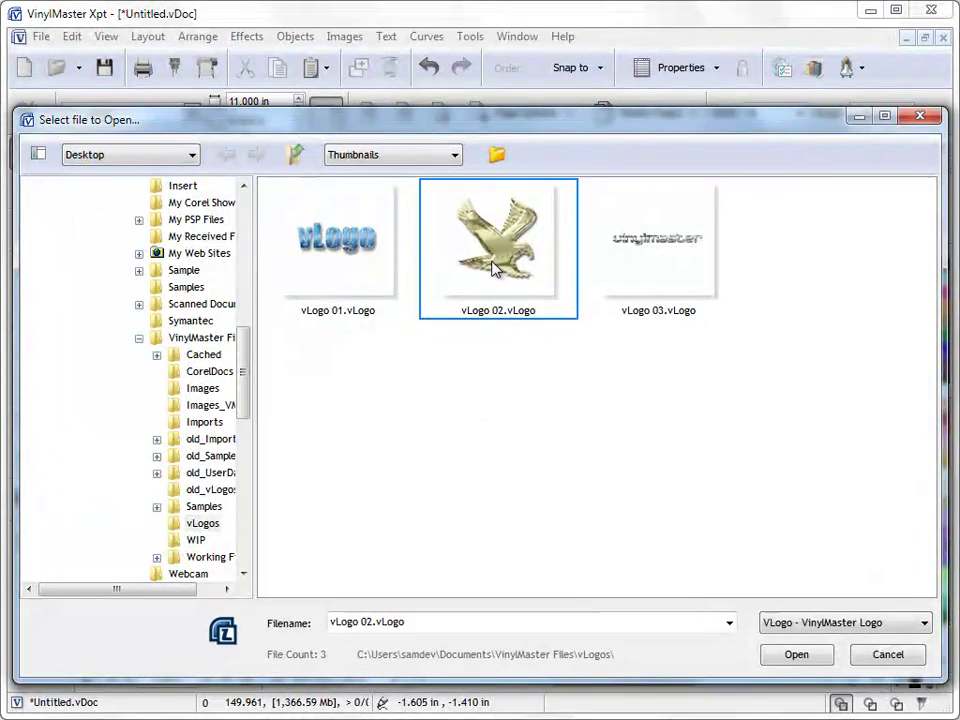
left_click(812, 659)
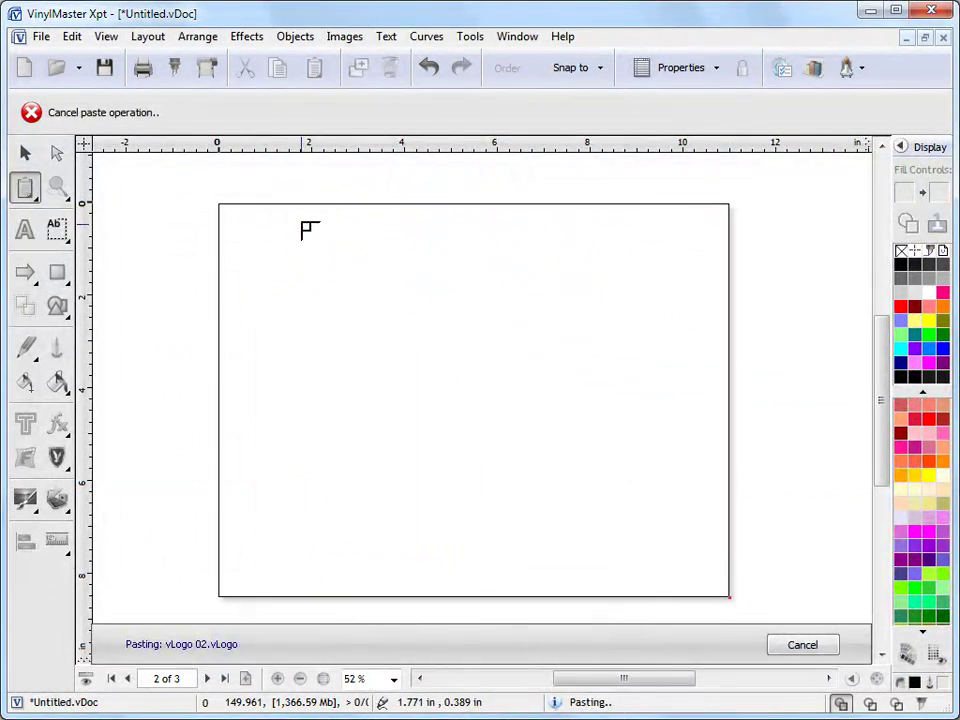
left_click(305, 224)
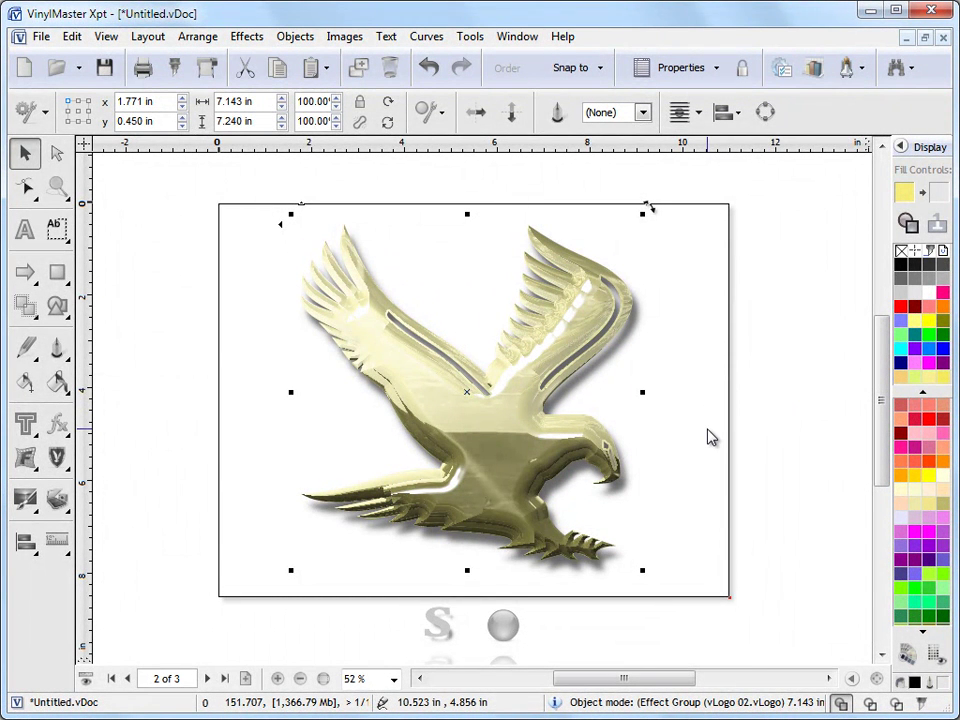
Step: Remove the shadow effect from the golden eagle logo
left_click(868, 703)
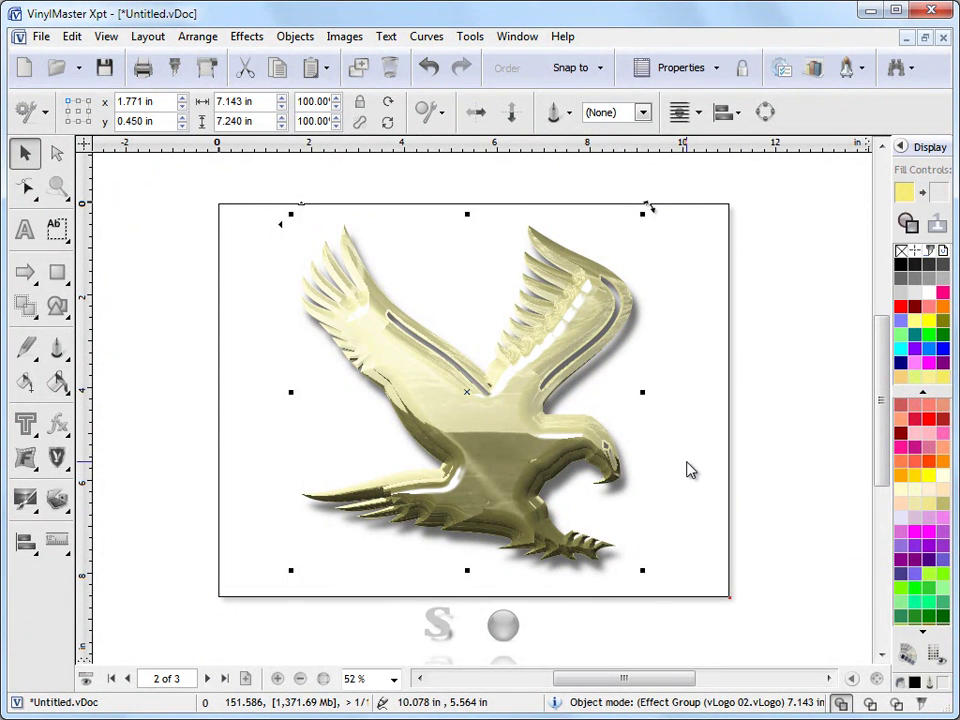
left_click(440, 628)
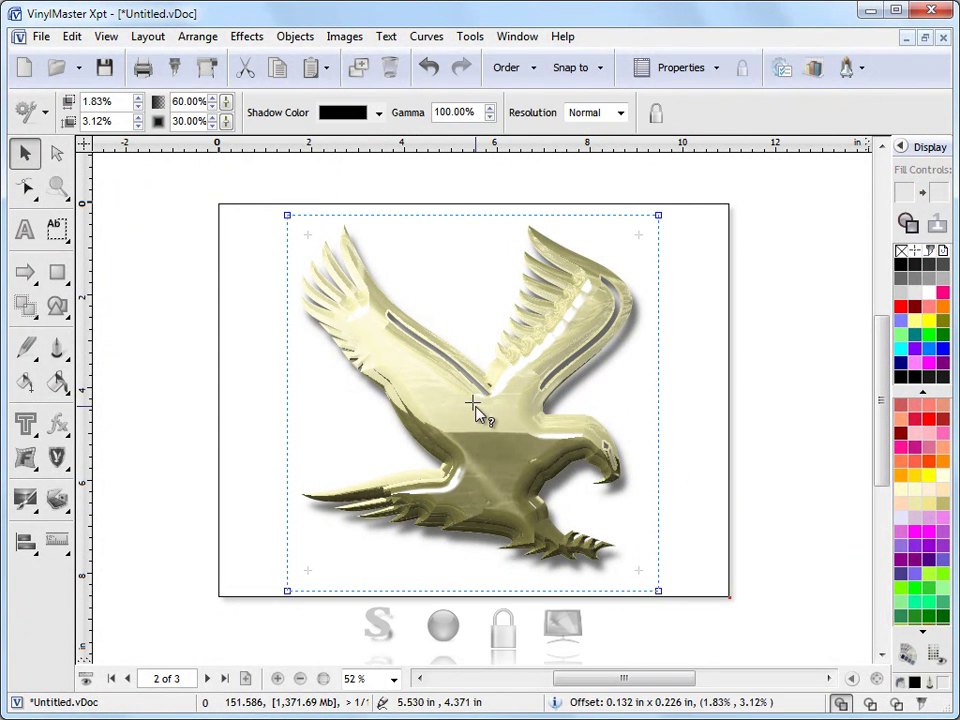
key("Delete")
left_click(492, 467)
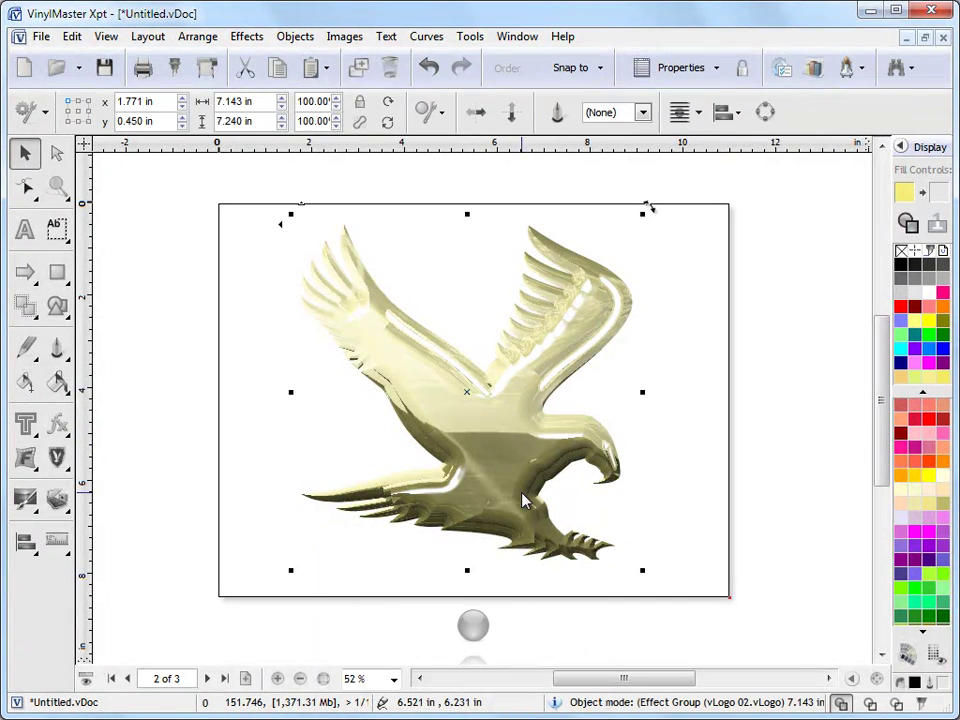
Step: Remove the metallic bevel effect from the eagle logo, leaving its flat vector shape
left_click(476, 628)
left_click(503, 465)
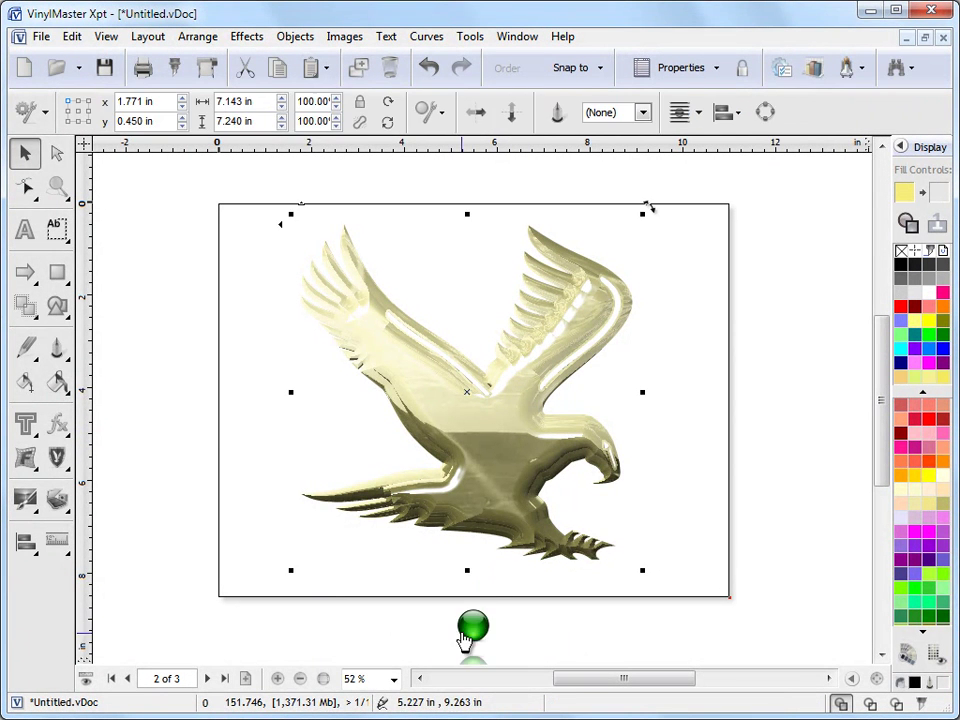
left_click(474, 628)
key("Delete")
left_click(499, 426)
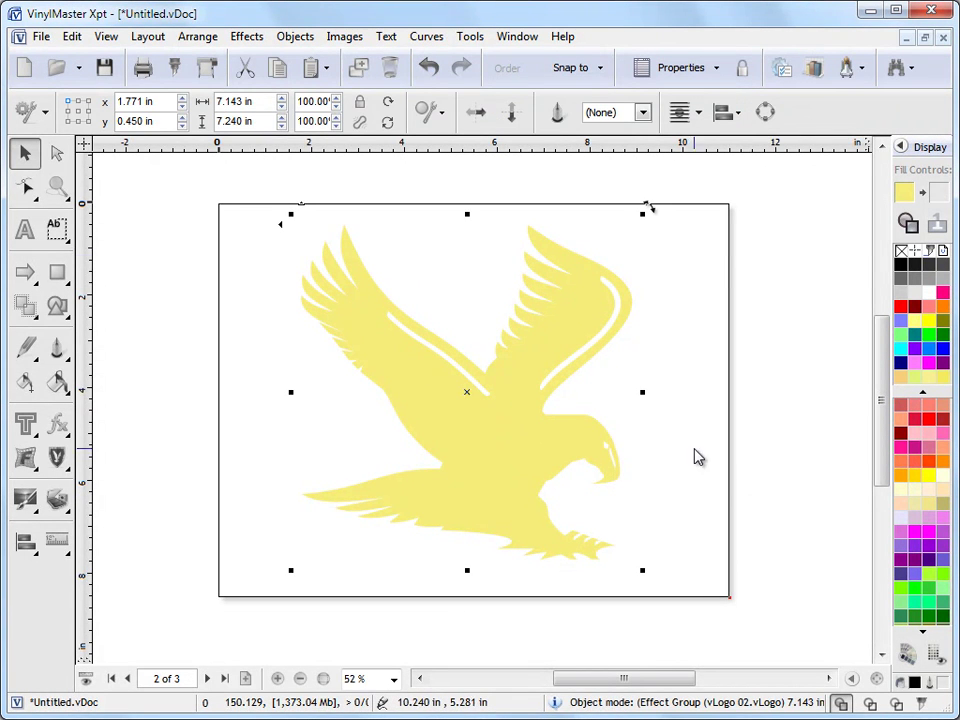
Step: Fill the eagle with black, turn off its fill display to show only outlines, and deselect it
left_click(901, 266)
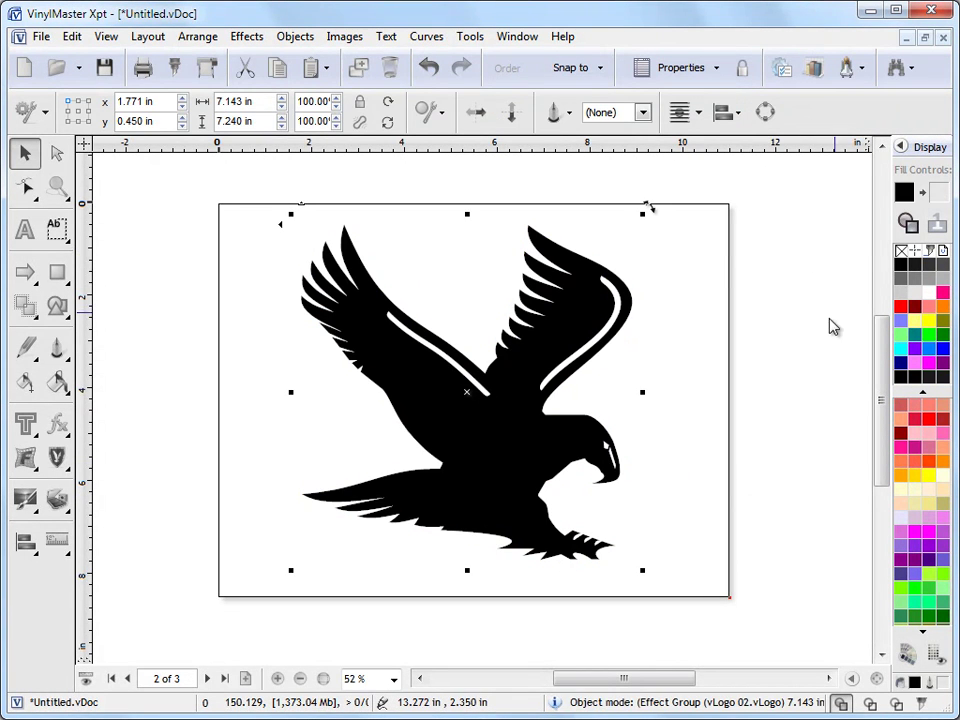
left_click(908, 222)
left_click(760, 402)
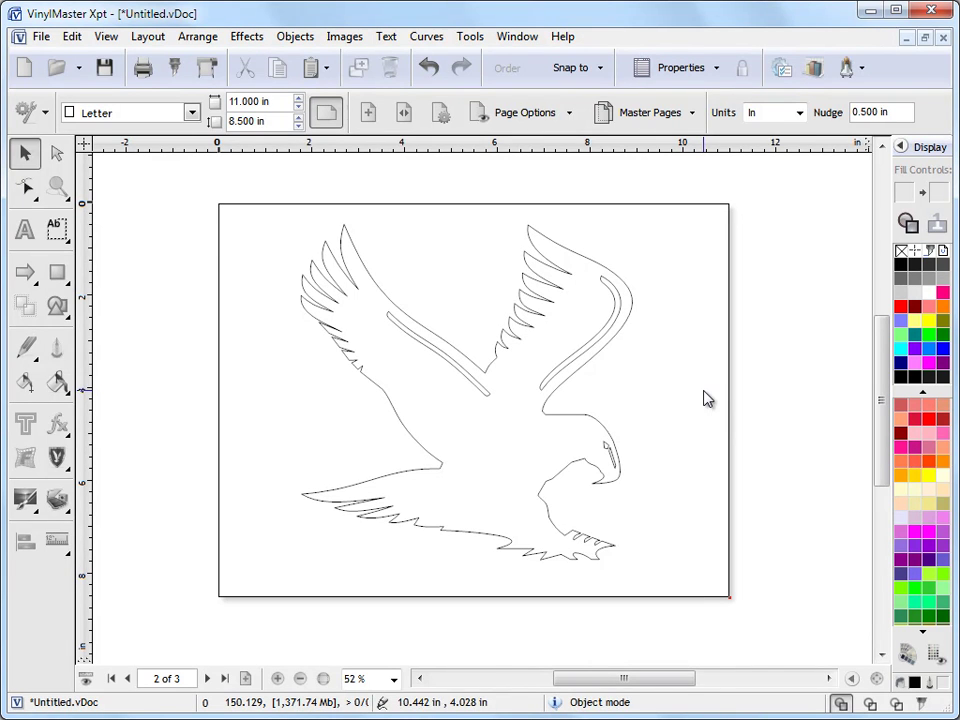
Step: Put the eagle's outline into node editing around its head and select the corner node behind the head
left_click(57, 187)
left_click_drag(510, 378, 655, 503)
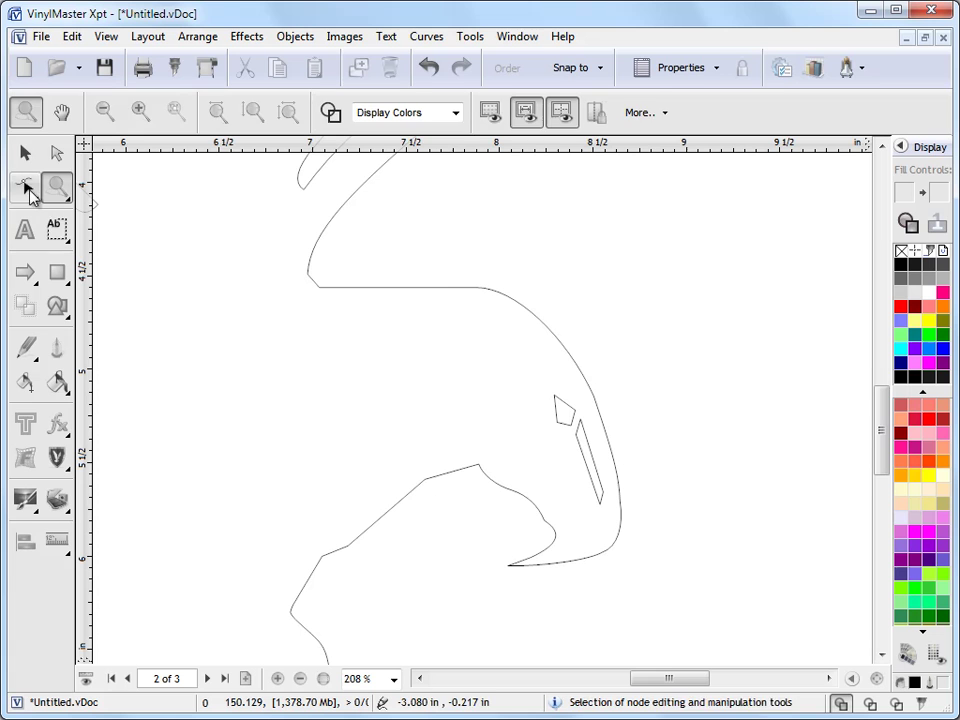
left_click(26, 187)
left_click(527, 308)
left_click(543, 287)
left_click(321, 289)
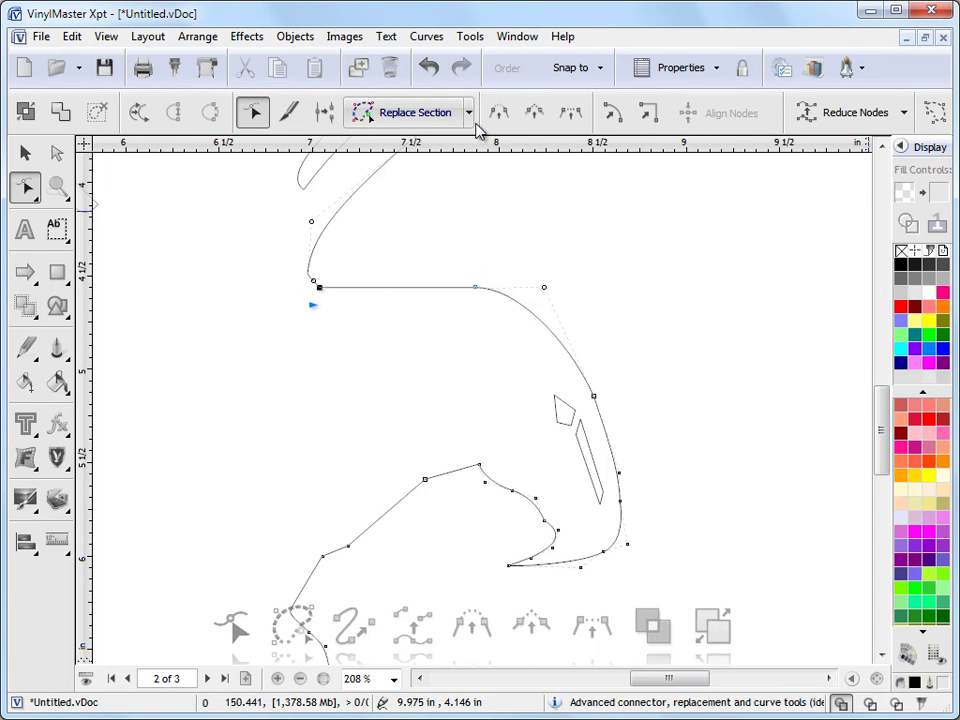
left_click(424, 37)
mouse_move(469, 232)
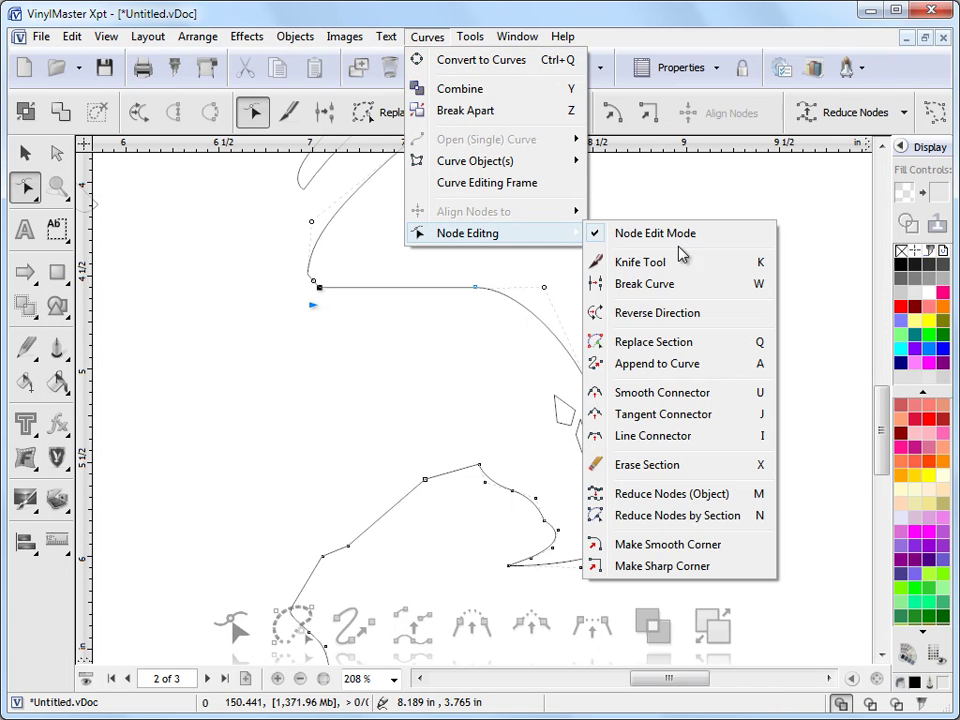
left_click(671, 206)
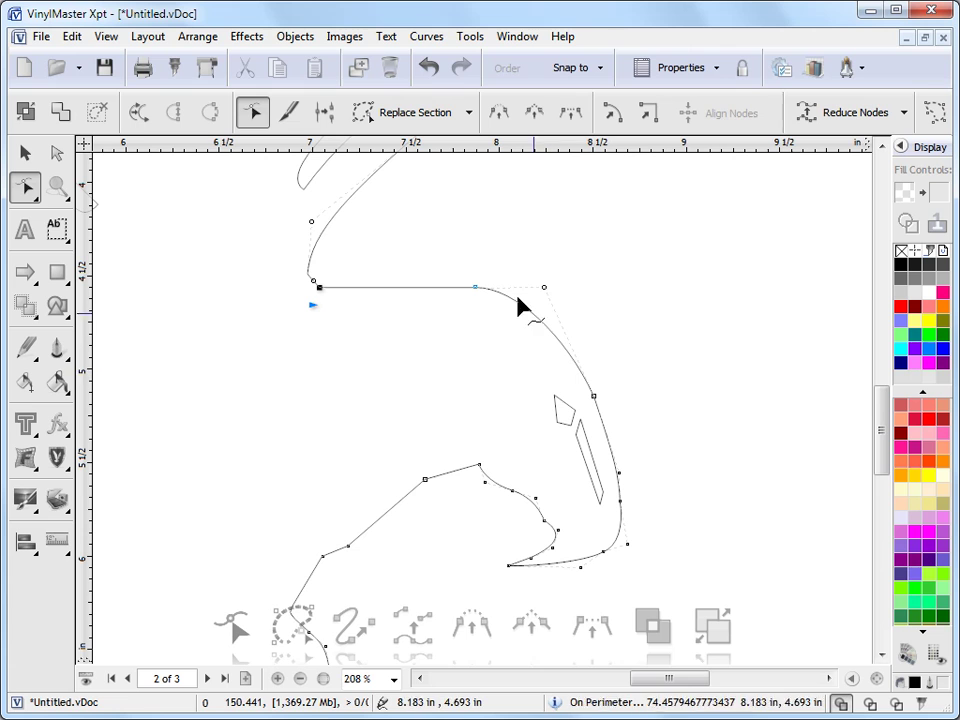
Step: Change the curve on top of the eagle's head to a sharp corner and round it again with repositioned tangent nodes
left_click(544, 288)
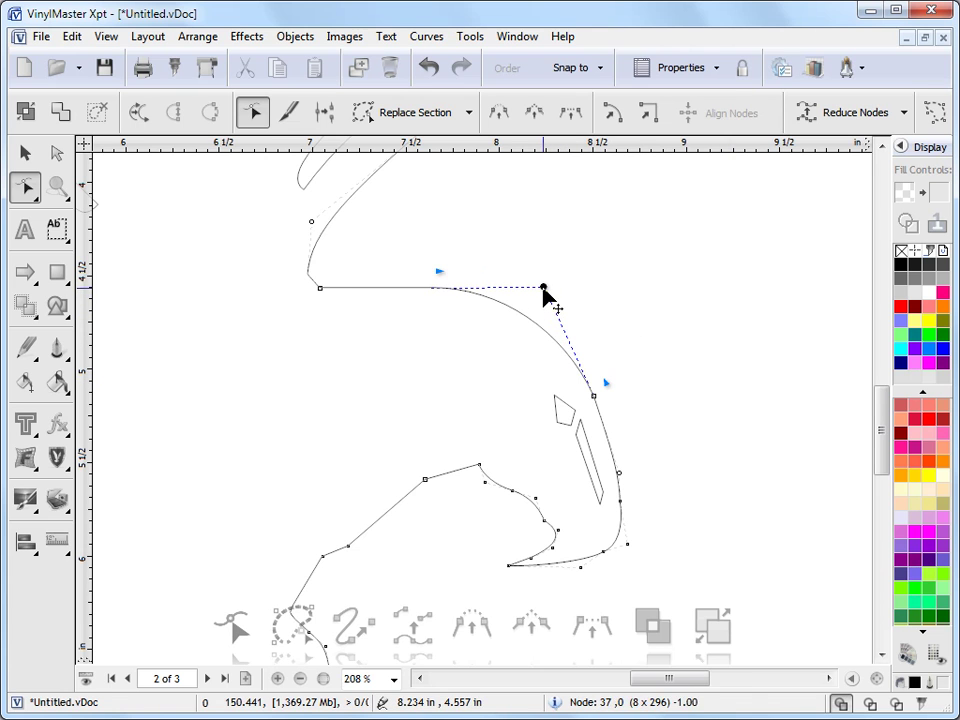
key("Delete")
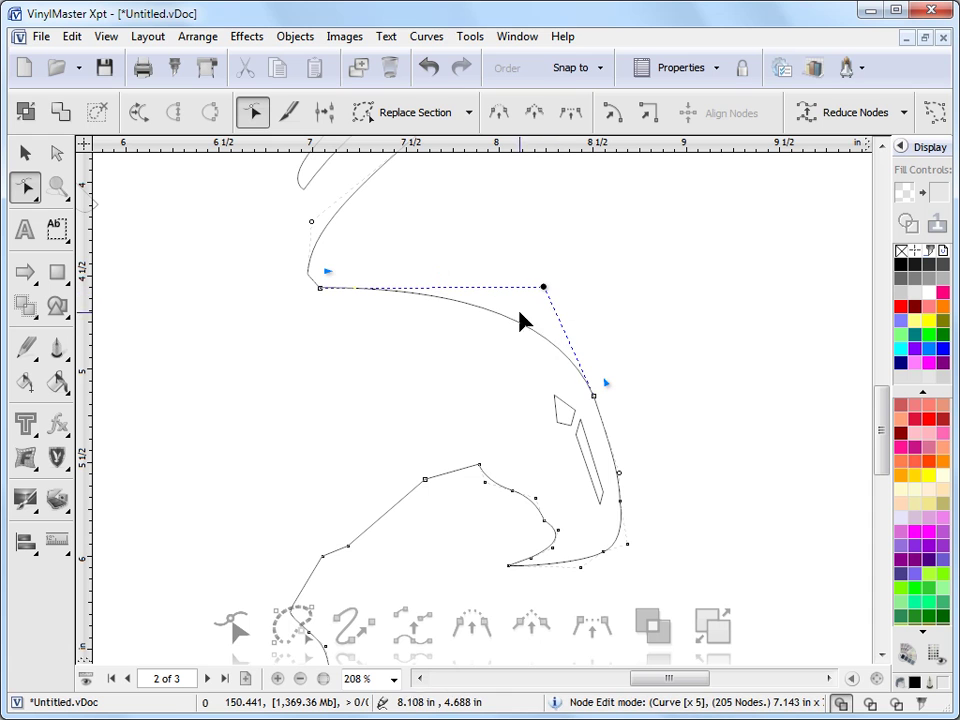
left_click(544, 289)
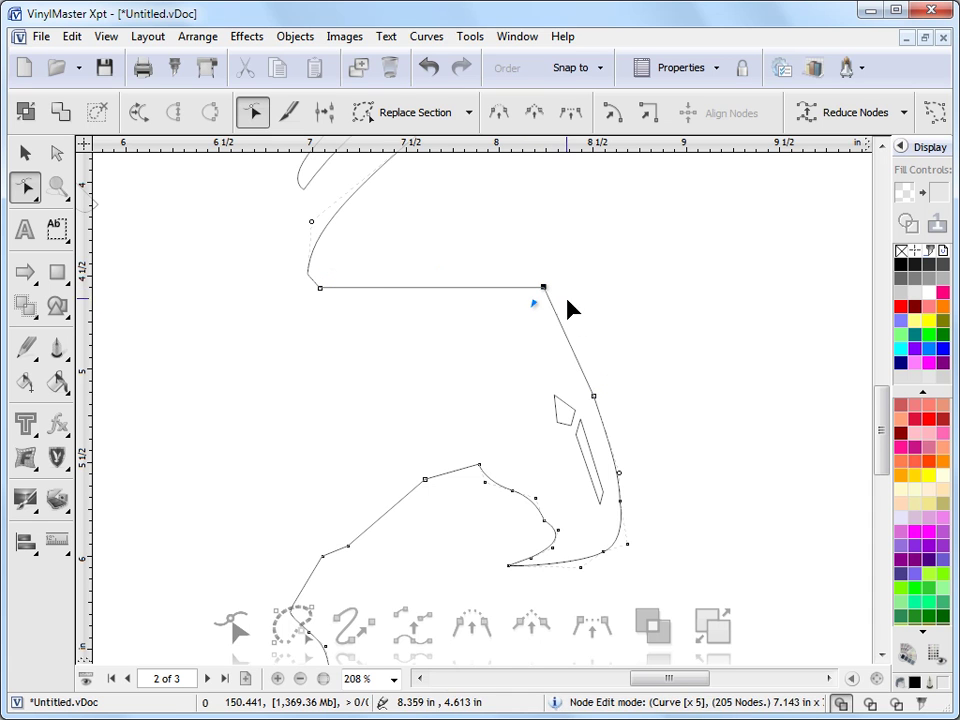
left_click(548, 289)
mouse_move(582, 329)
left_mouse_down()
mouse_move(602, 364)
mouse_move(592, 350)
left_mouse_up()
left_click(435, 288)
left_click(460, 285)
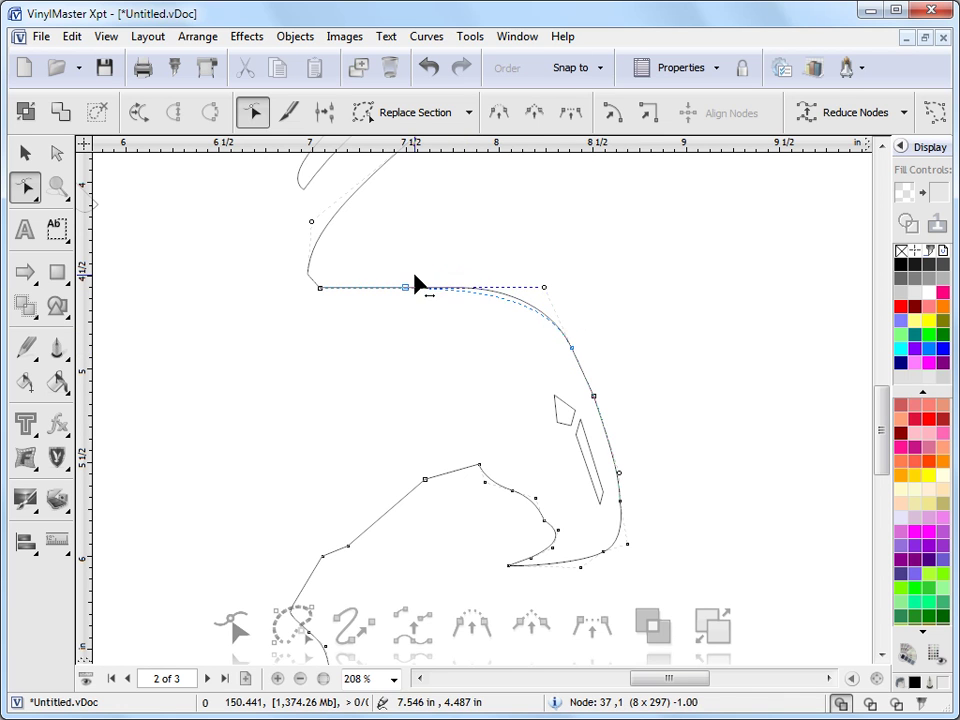
Step: Pull the beak's tip node slightly outward, and try moving a group of beak nodes before undoing that move
left_click(513, 570)
left_click_drag(513, 575, 504, 566)
left_click_drag(712, 585, 437, 542)
left_click_drag(546, 521, 716, 543)
key("ctrl+z")
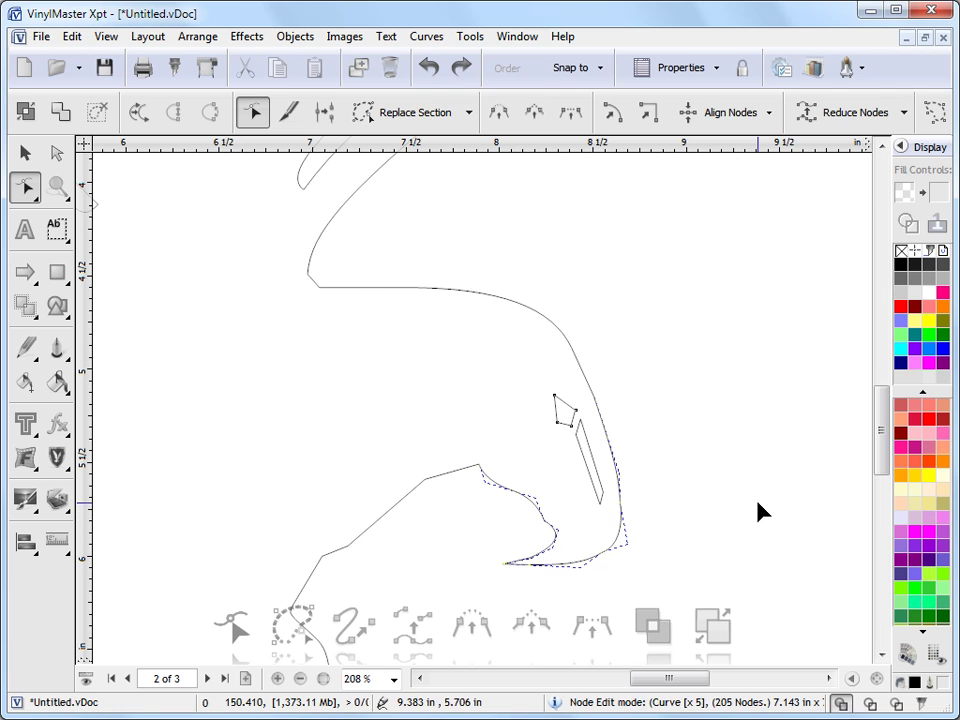
left_click(571, 348)
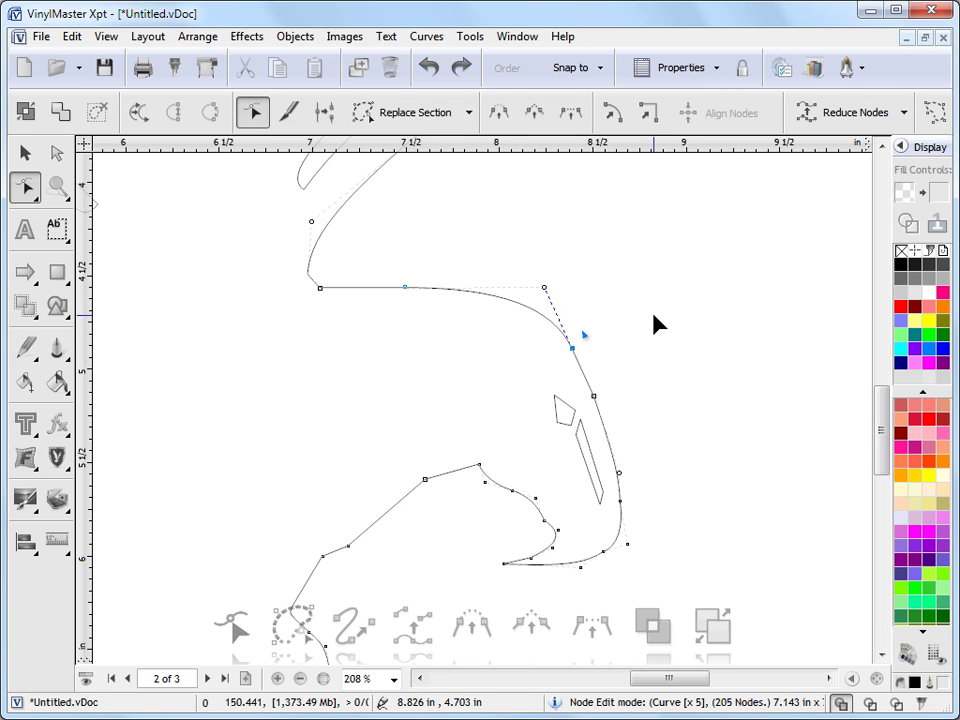
left_click(563, 37)
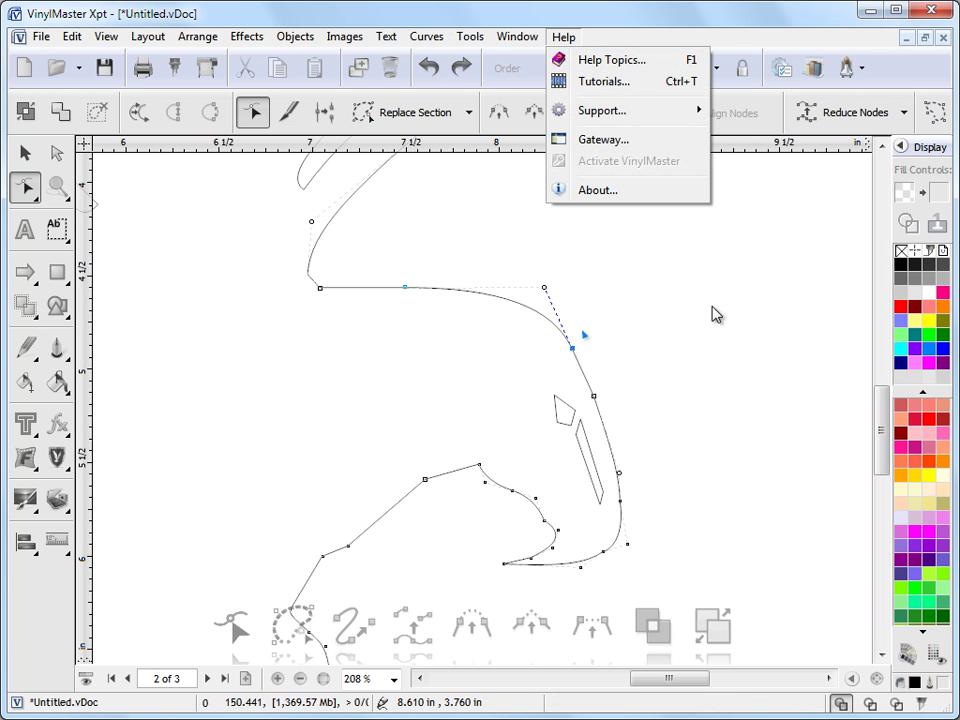
left_click(683, 372)
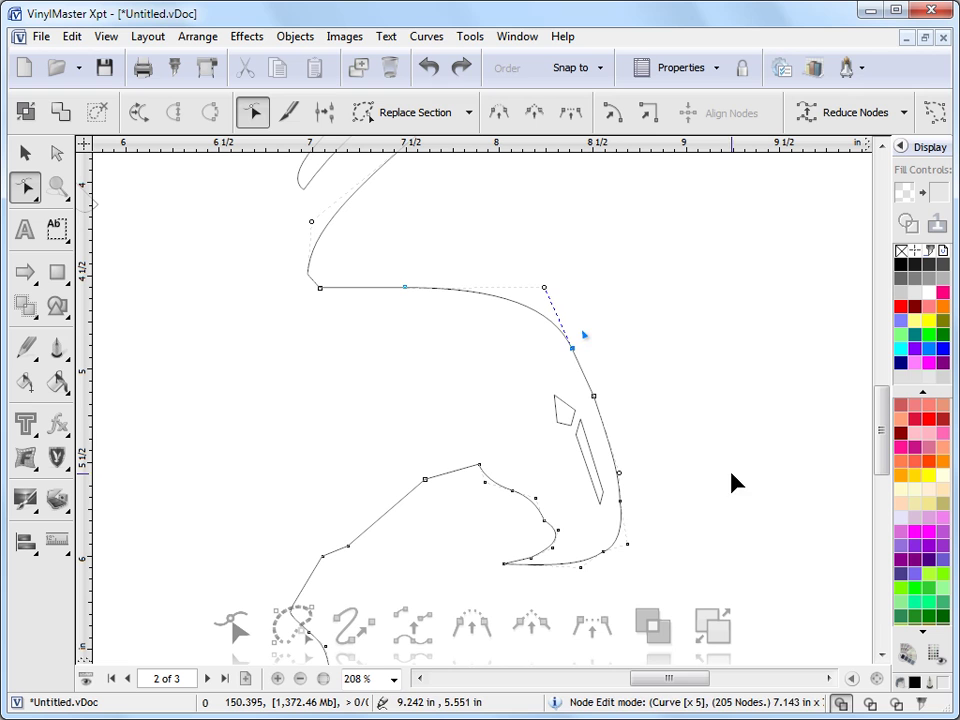
left_click(547, 289)
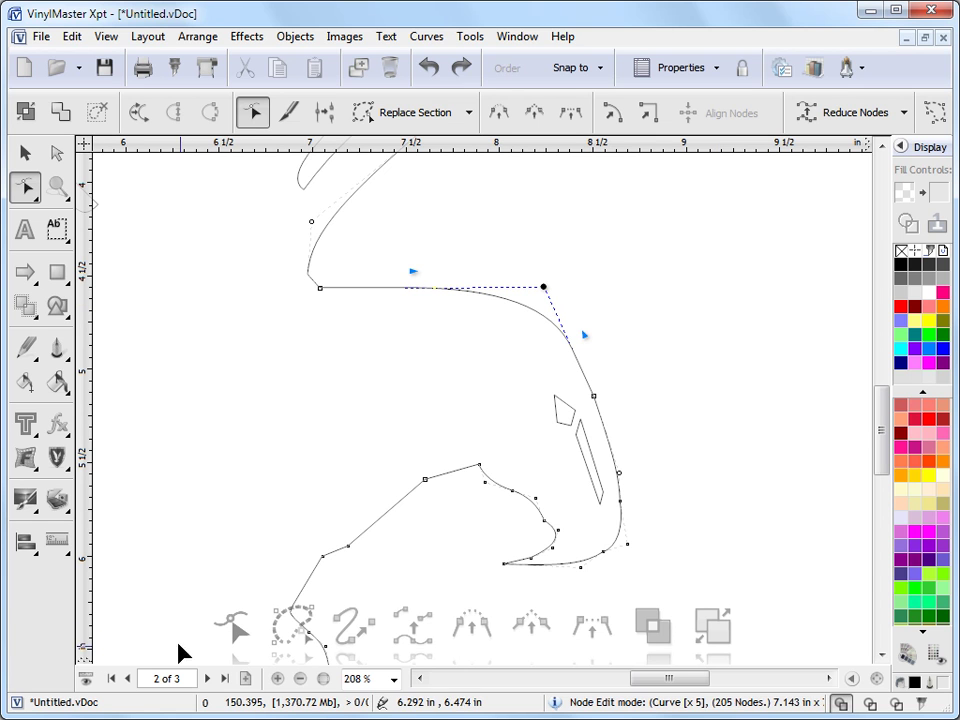
Step: Go to page 3, show the letter a as outlines only, and put its outer contour into node editing
left_click(207, 678)
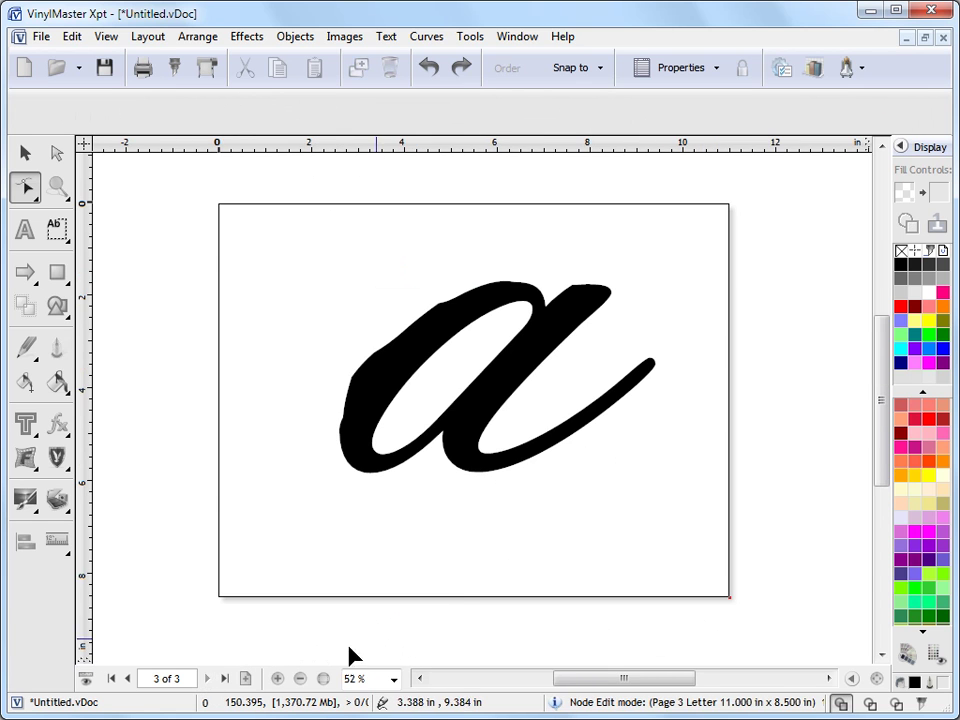
left_click(400, 358)
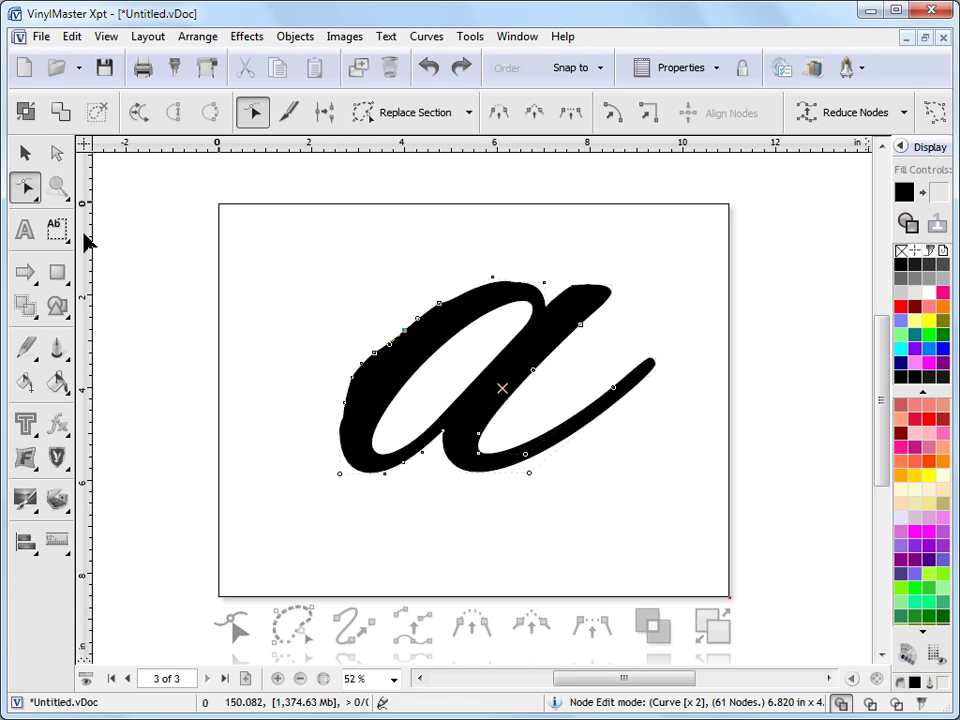
left_click(57, 187)
left_click_drag(304, 236, 662, 504)
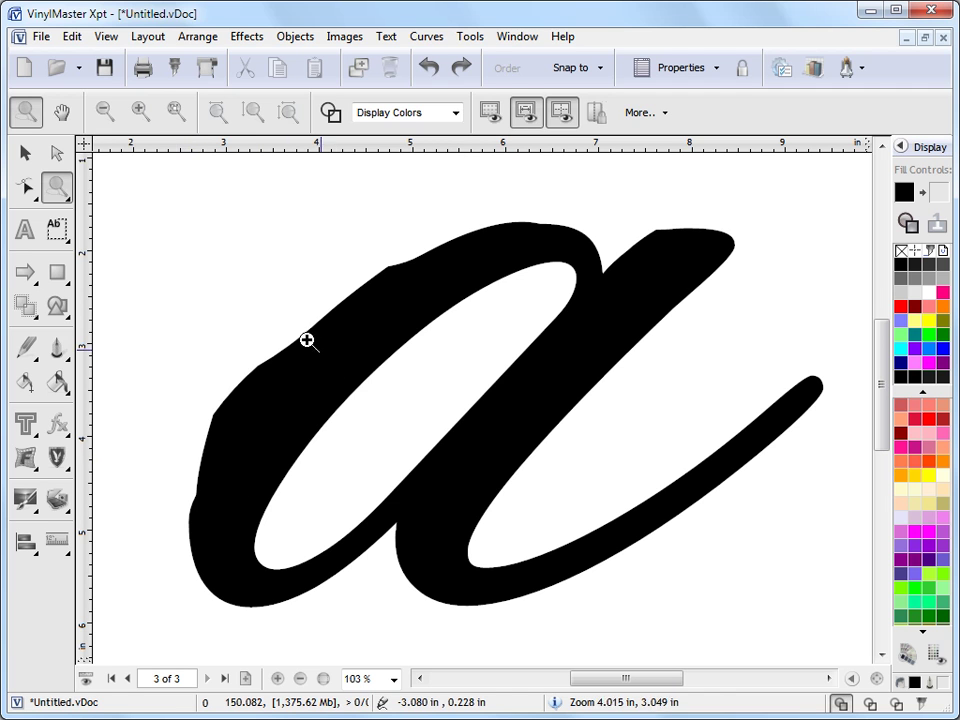
left_click(25, 152)
left_click(905, 224)
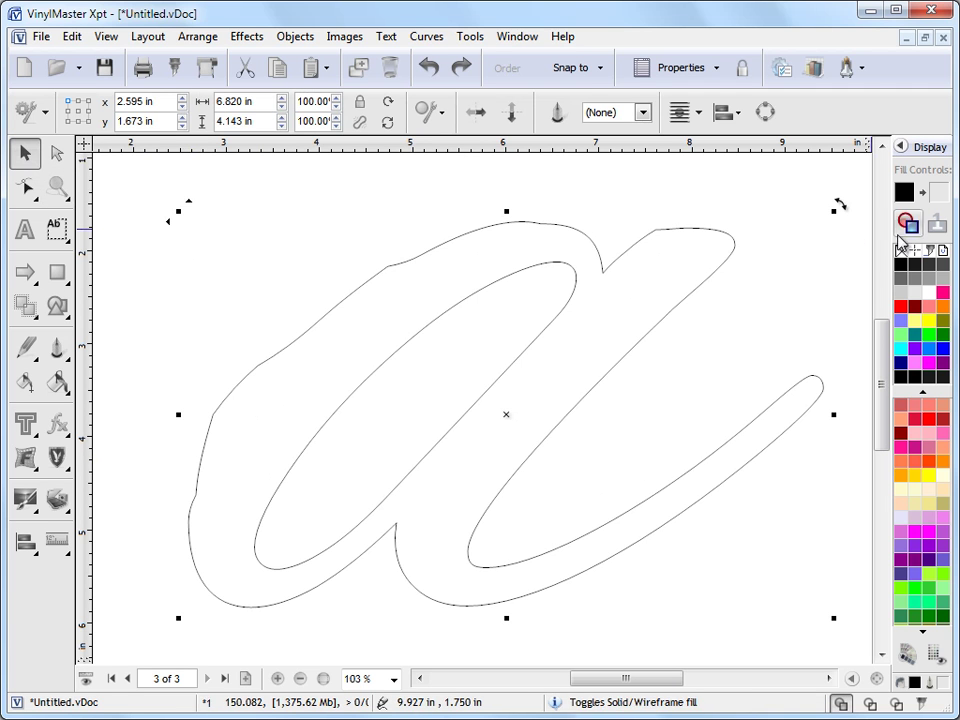
left_click(27, 186)
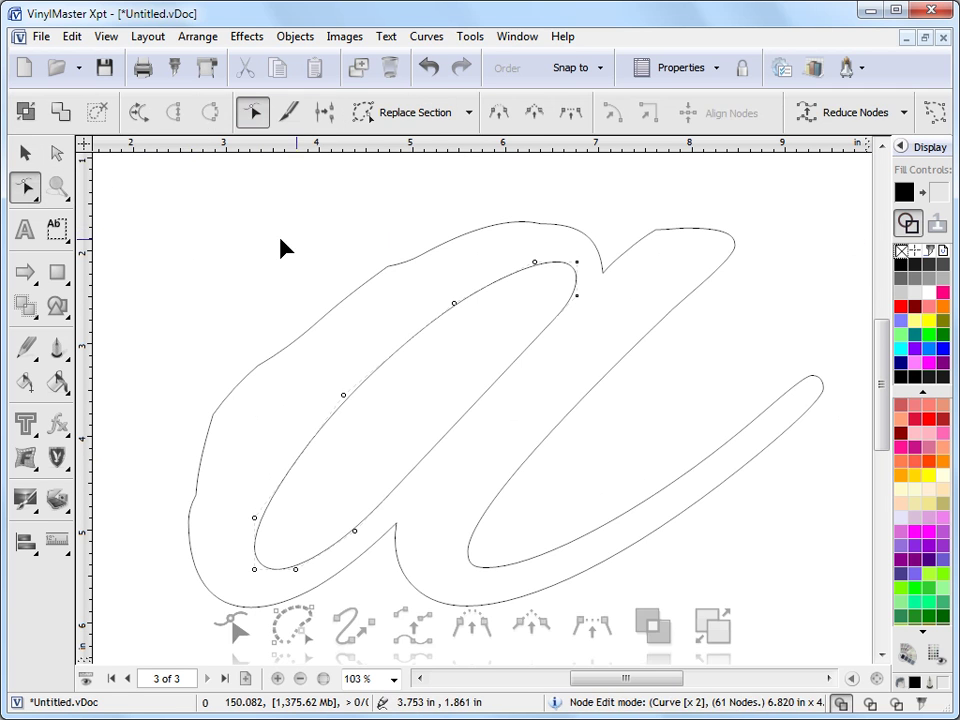
left_click(388, 278)
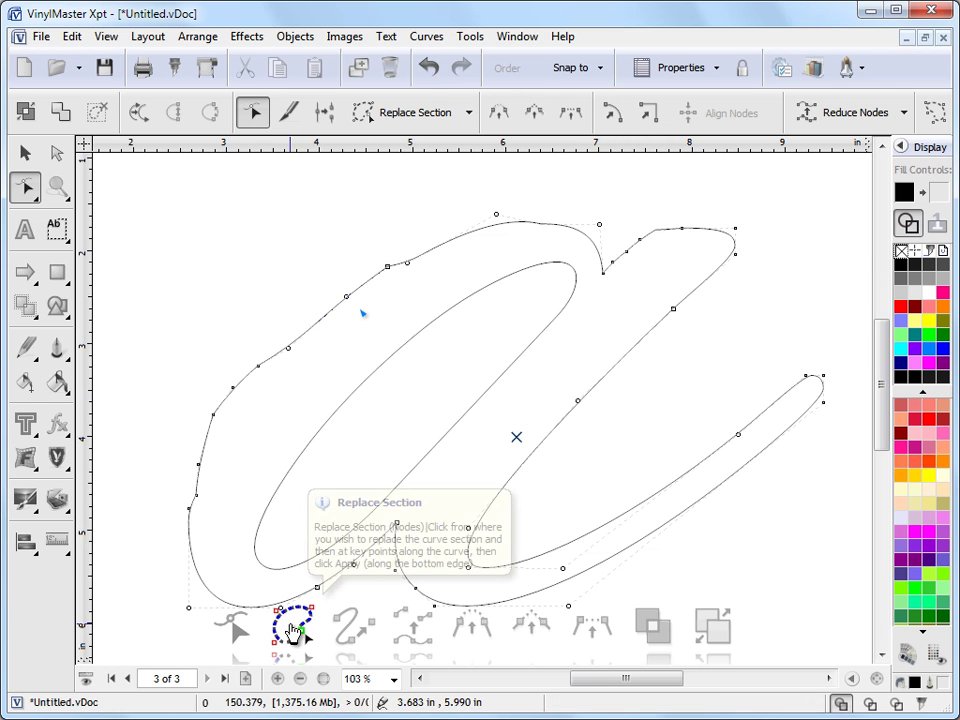
Step: Use Replace Section to redraw the bumpy outer left edge of the a as a smooth curve, from its lower left to its top
left_click(469, 114)
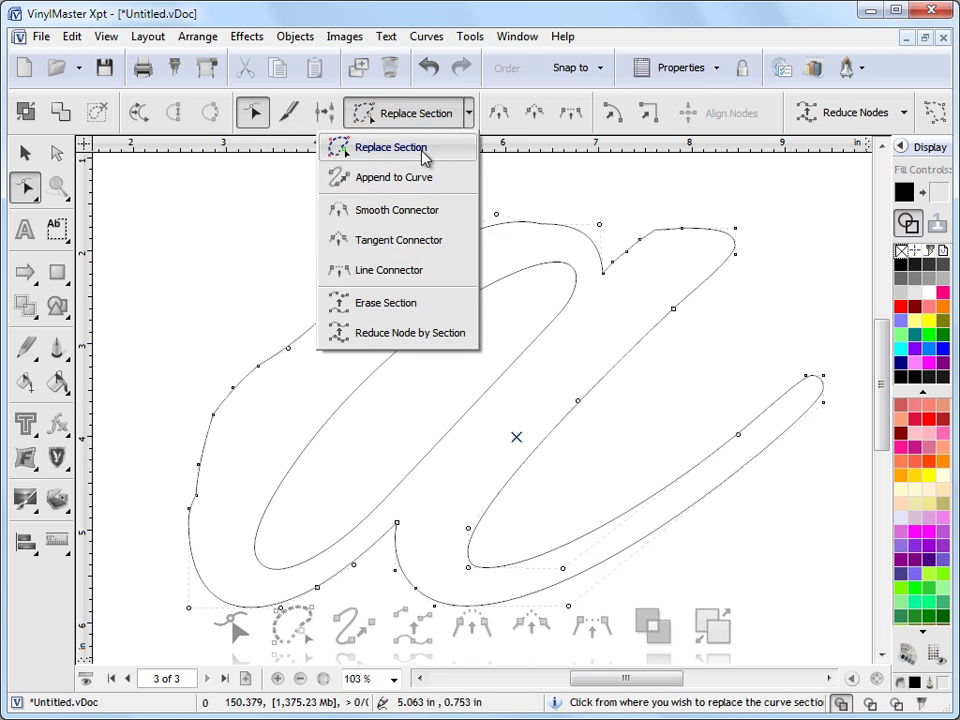
left_click(400, 156)
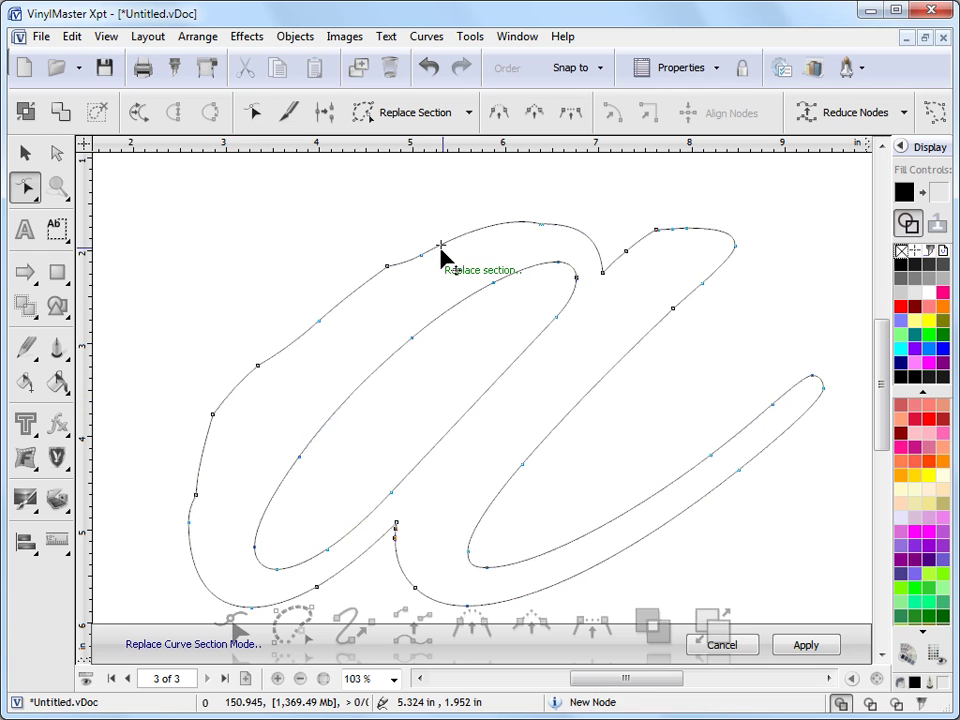
left_click(192, 558)
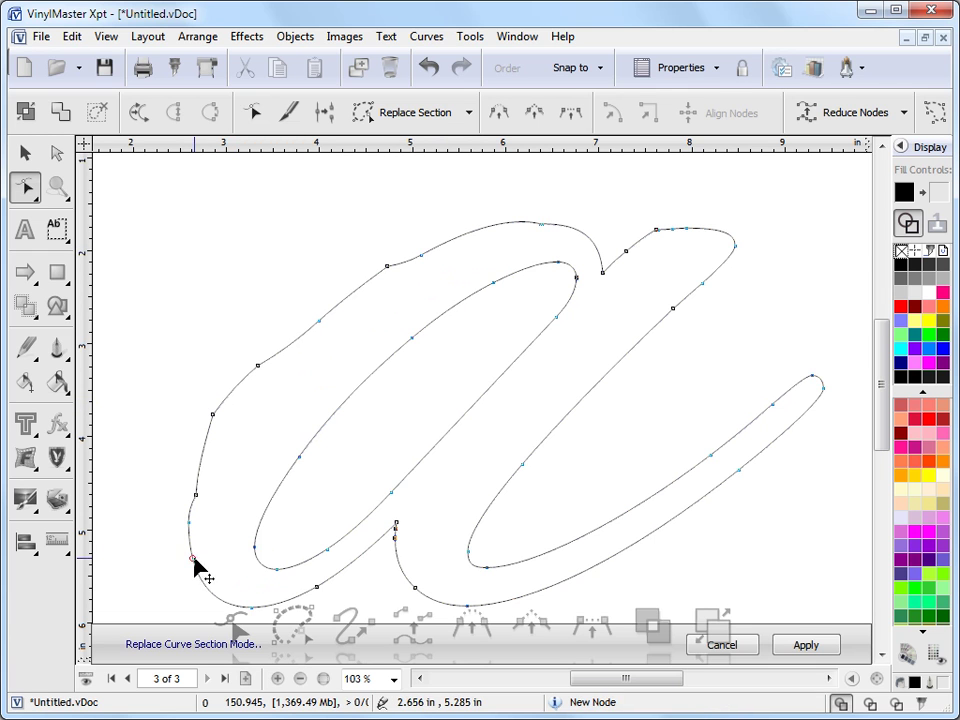
left_click(350, 295)
left_click(451, 241)
left_click(565, 228)
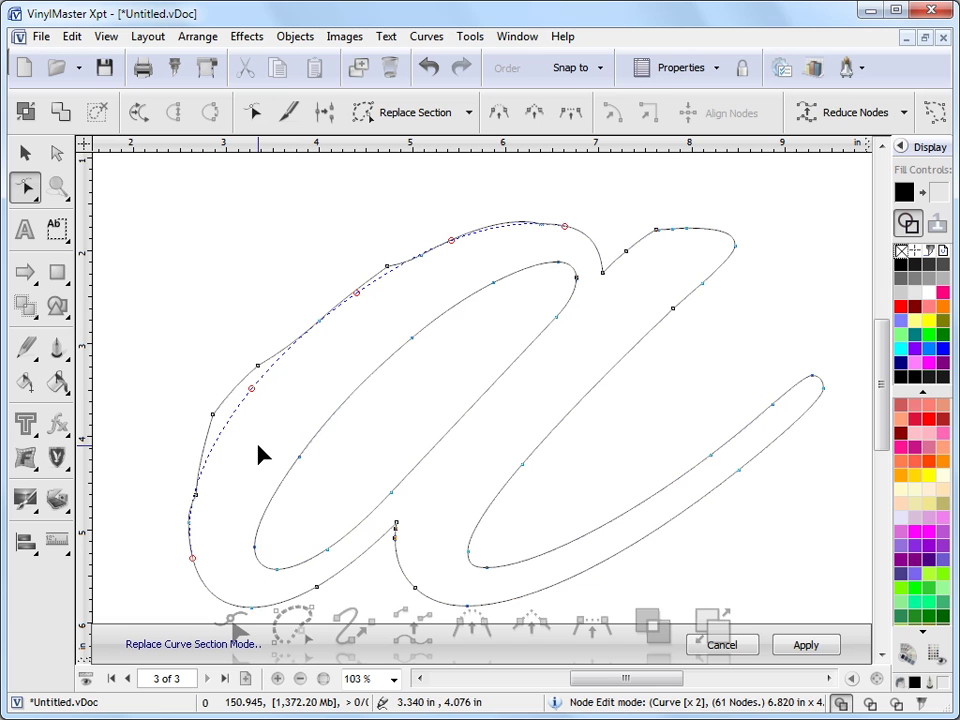
left_click(806, 646)
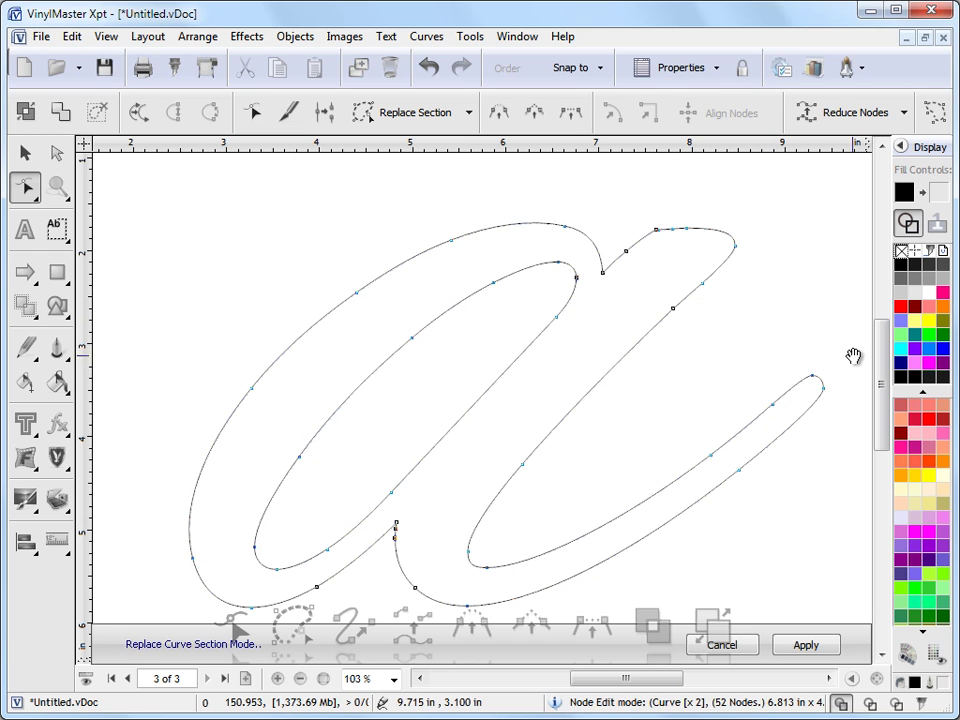
Step: Undo and redo the section replacement to compare the a before and after, and deselect the letter
scroll(887, 364, "down", 1)
left_click(400, 112)
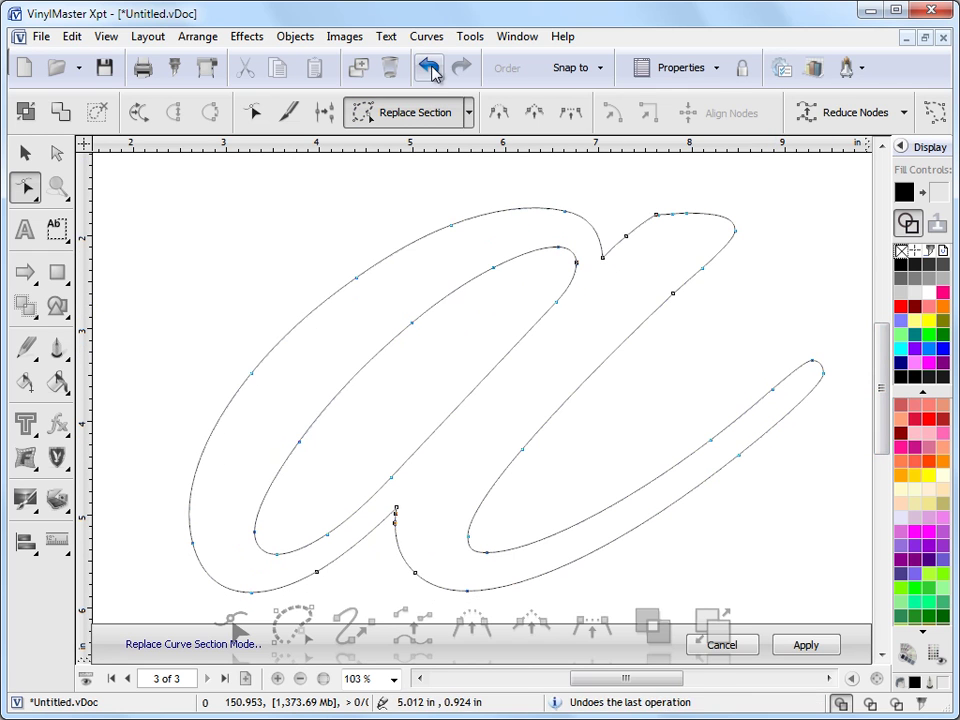
left_click(428, 67)
left_click(461, 67)
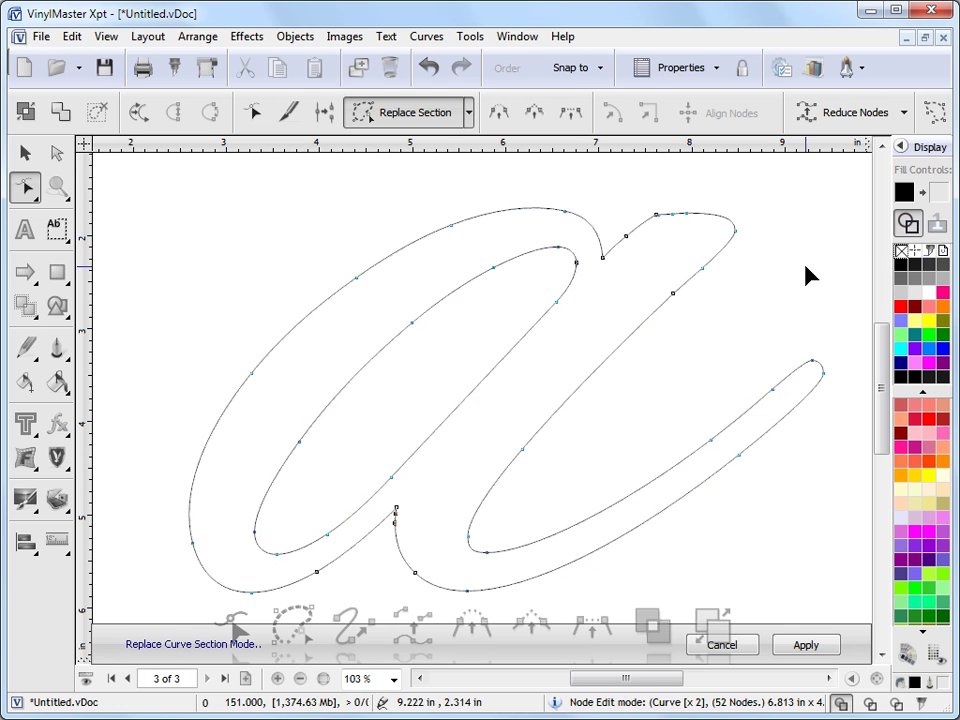
left_click(877, 679)
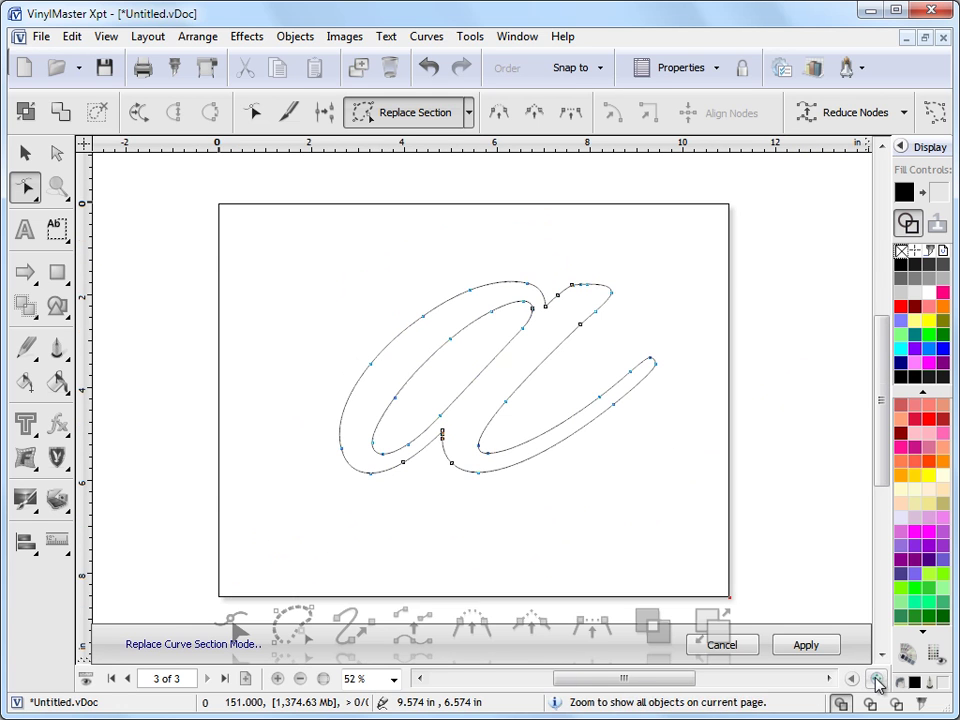
left_click(24, 152)
left_click(180, 413)
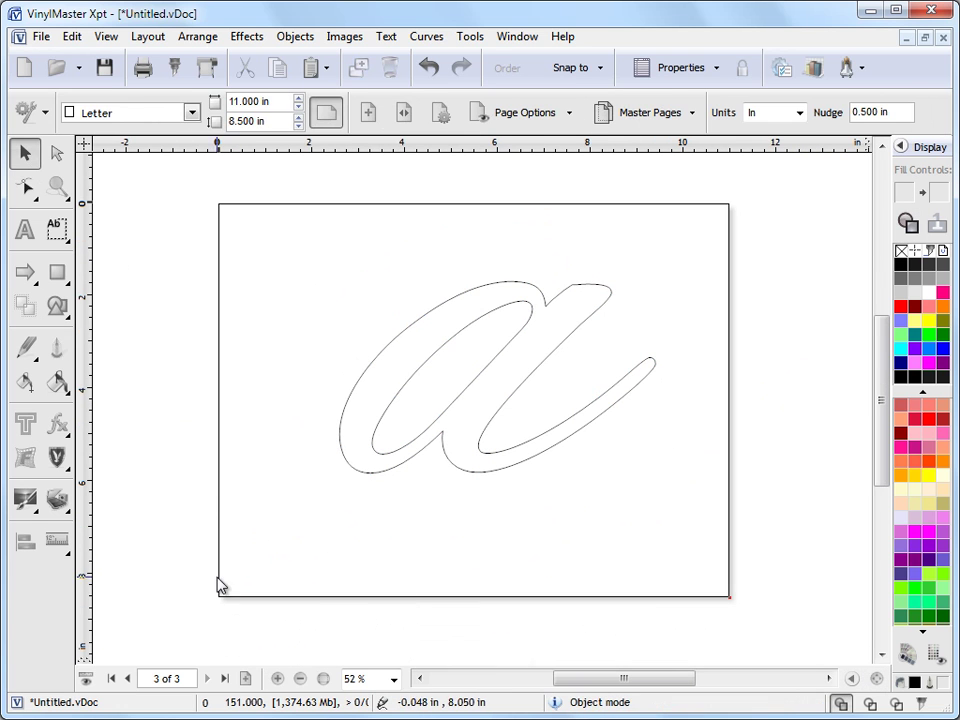
Step: Add a blank fourth page to the document
left_click(245, 679)
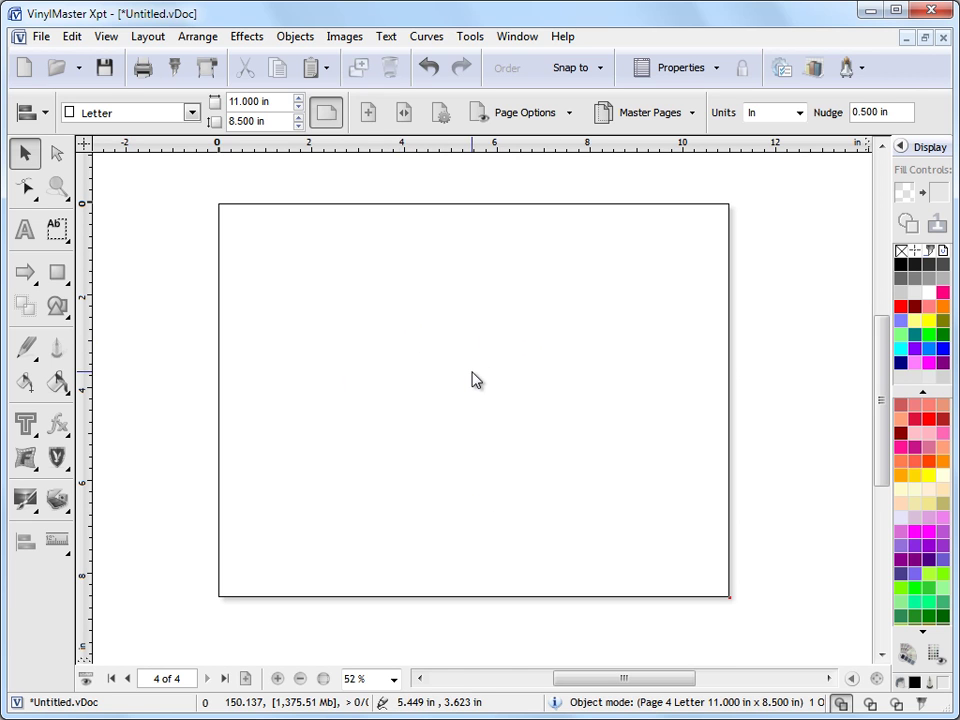
left_click(26, 348)
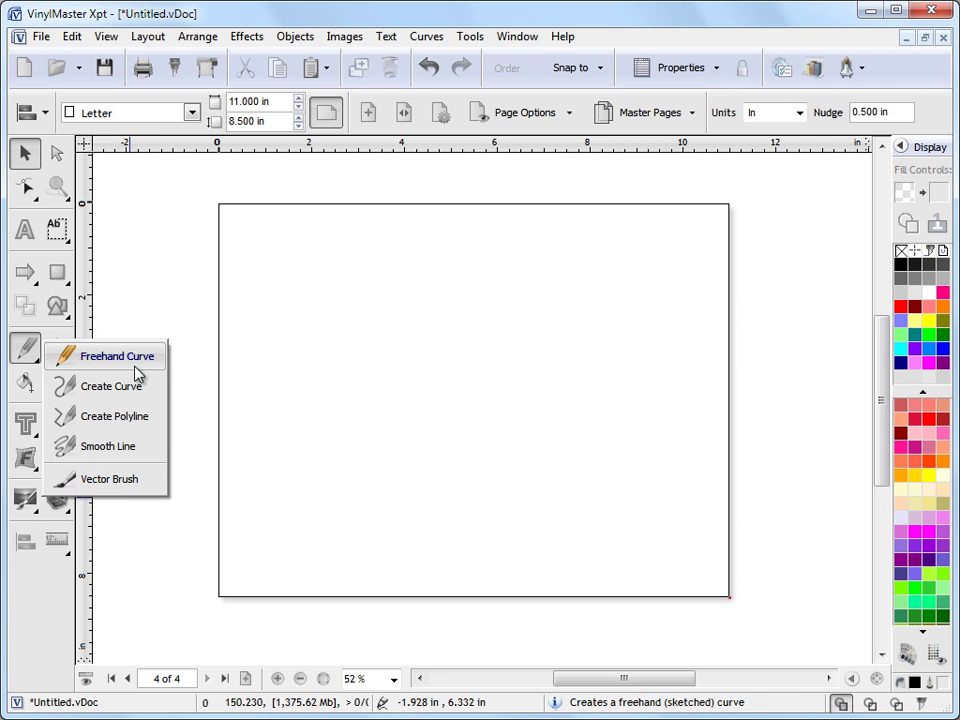
left_click(347, 379)
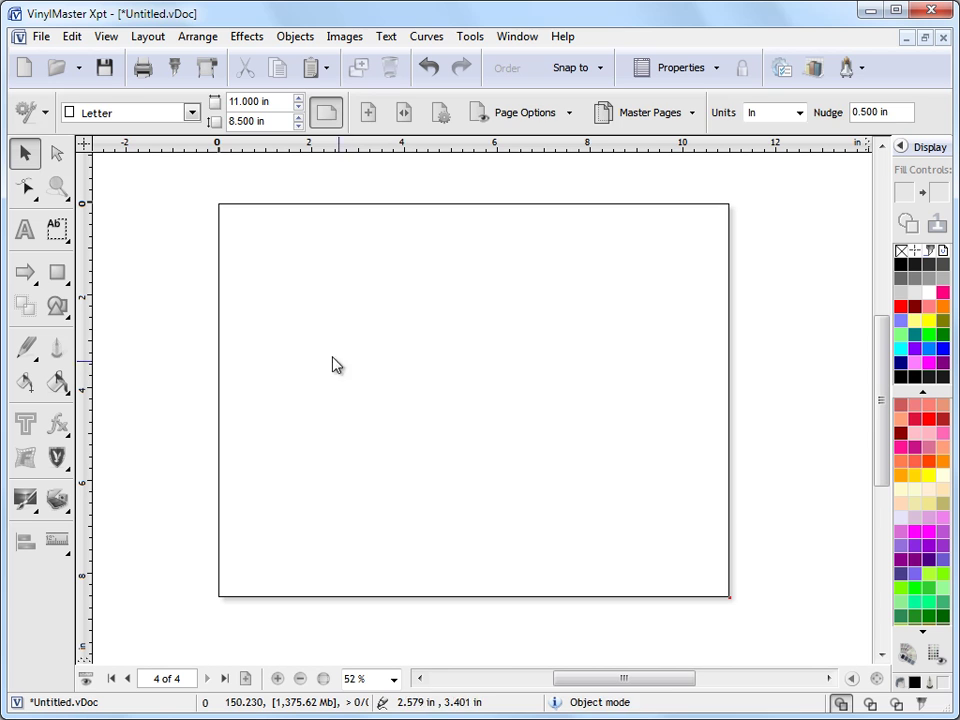
left_click(57, 186)
left_click_drag(200, 195, 488, 390)
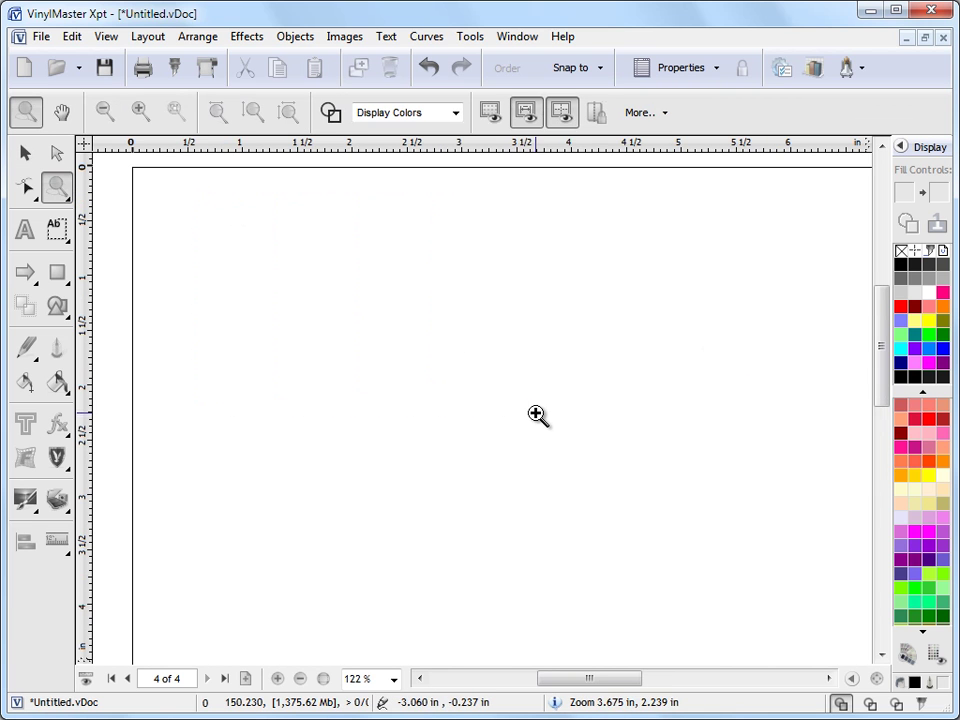
left_click(24, 152)
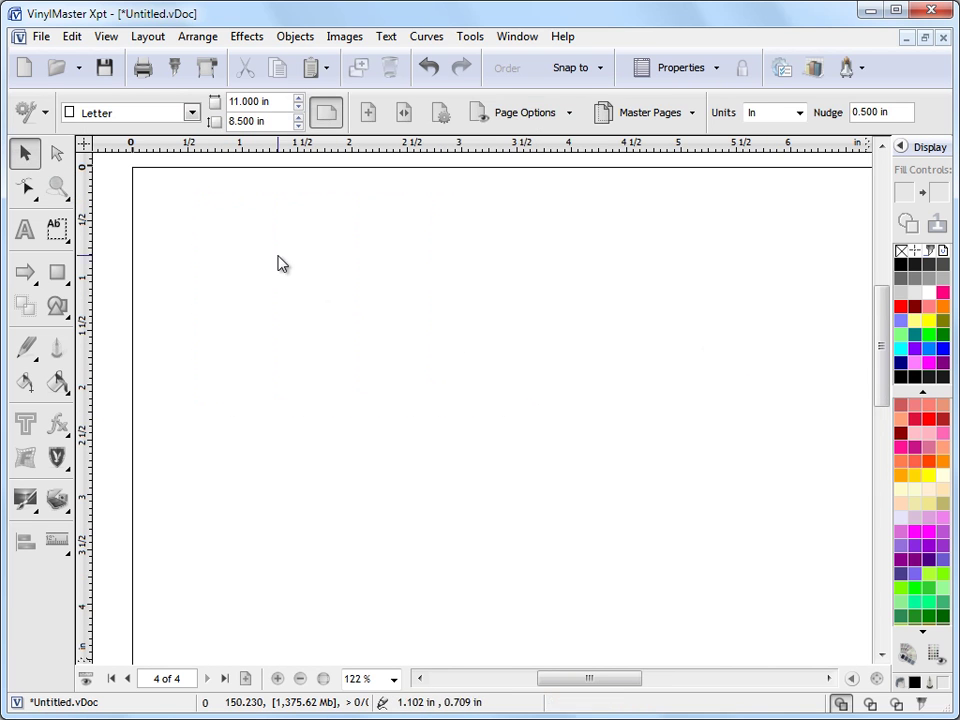
Step: Sketch an open cloud-shaped Freehand Curve about 5.05 by 2.41 in on page 4 and move it slightly up and to the right
left_click(28, 352)
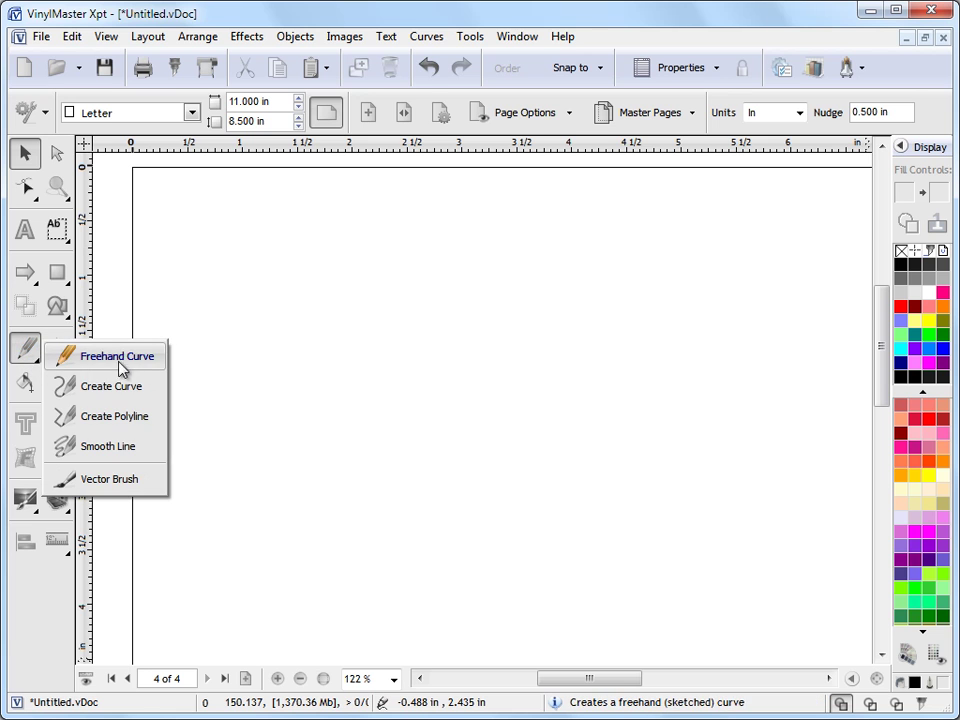
left_click(115, 358)
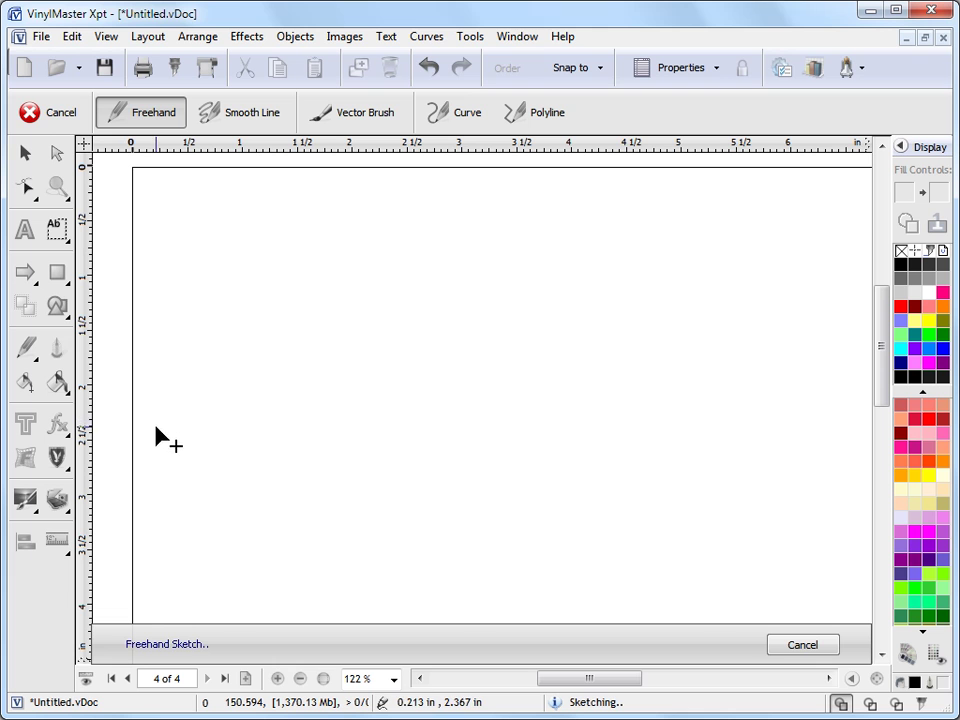
mouse_move(159, 443)
left_mouse_down()
mouse_move(251, 292)
mouse_move(358, 311)
mouse_move(348, 375)
mouse_move(412, 336)
mouse_move(545, 339)
mouse_move(526, 381)
mouse_move(667, 384)
mouse_move(649, 440)
mouse_move(716, 466)
mouse_move(666, 484)
mouse_move(688, 515)
left_mouse_up()
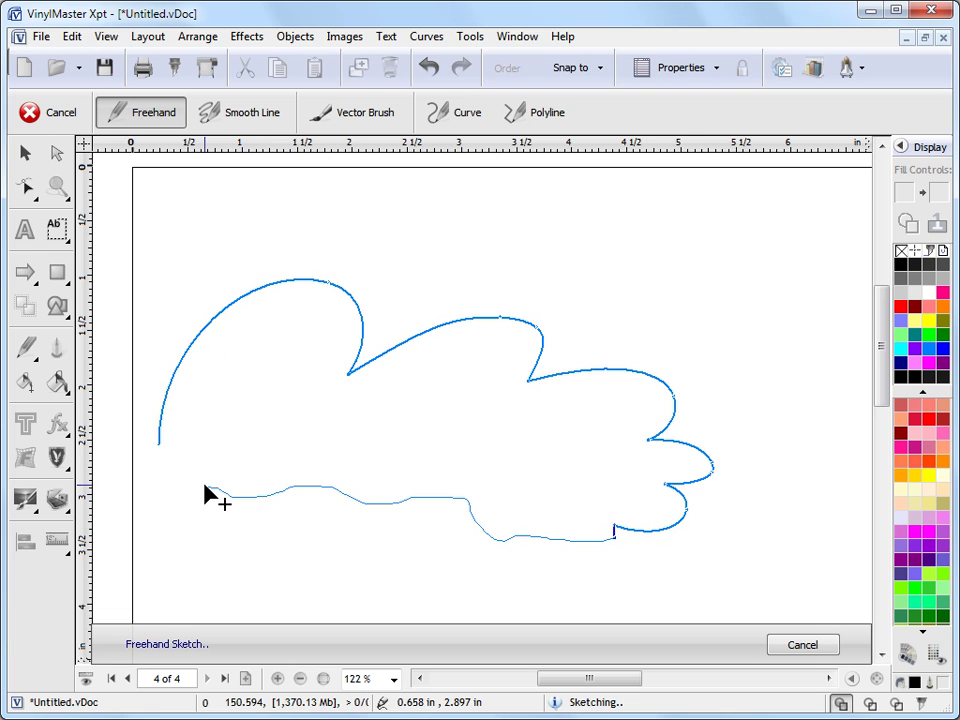
left_click_drag(206, 492, 206, 492)
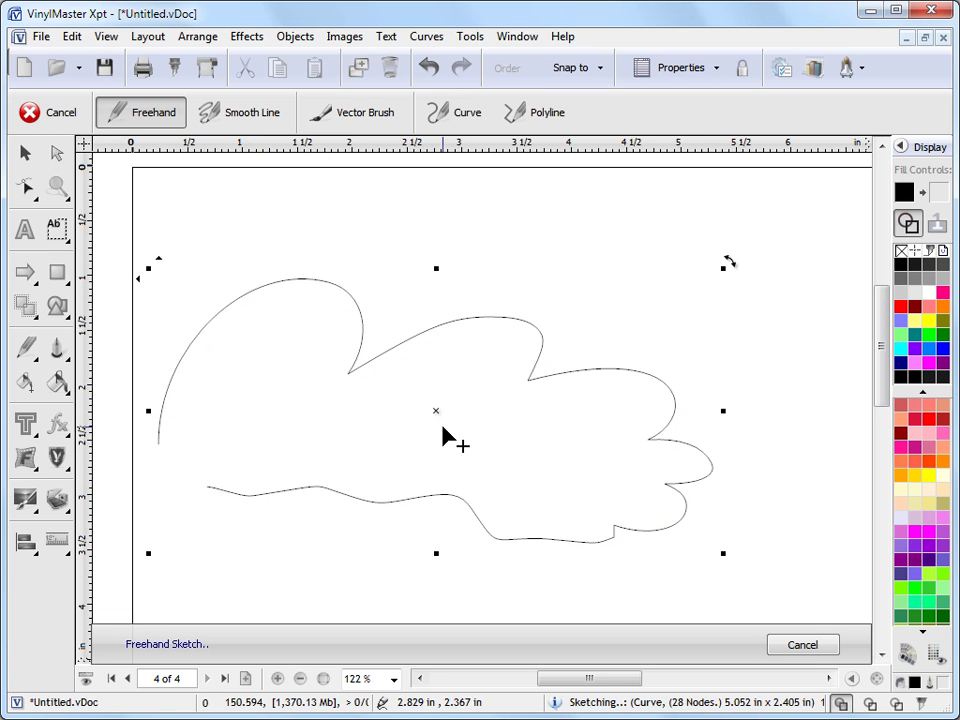
left_click_drag(437, 411, 474, 349)
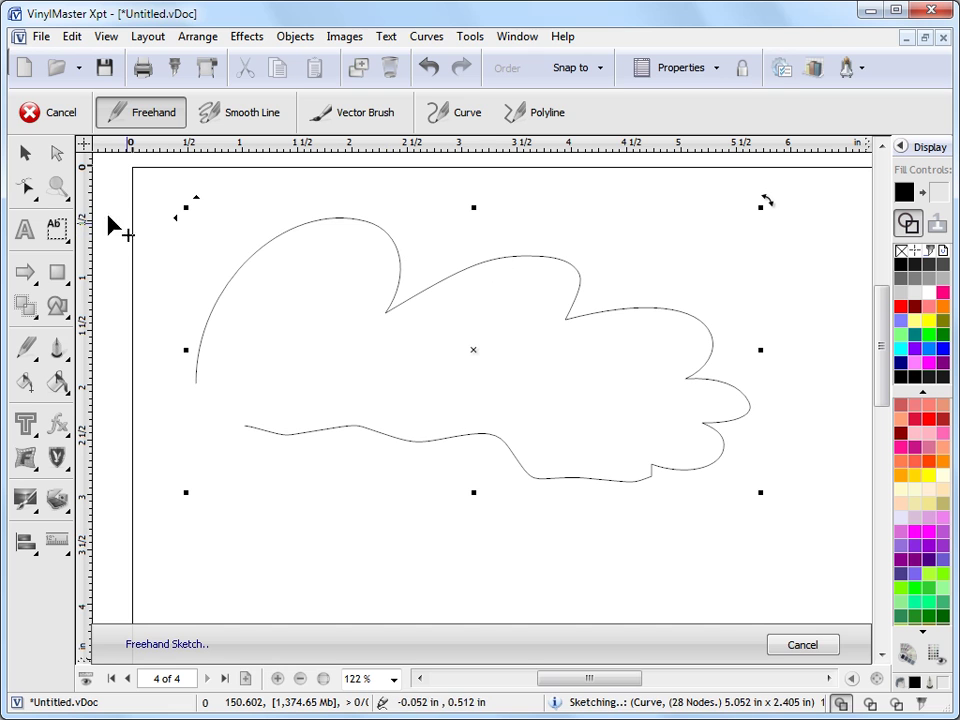
Step: In node editing, shift the corner between the cloud's first two humps and a node on its wavy lower edge slightly down and right
left_click(28, 187)
left_click(386, 314)
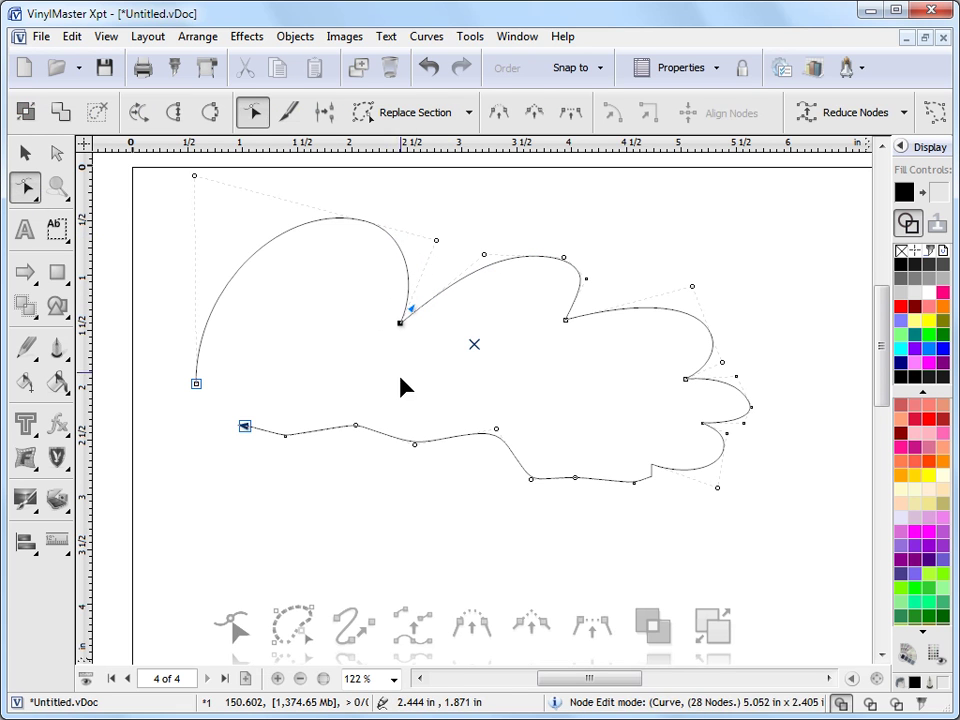
left_click(362, 429)
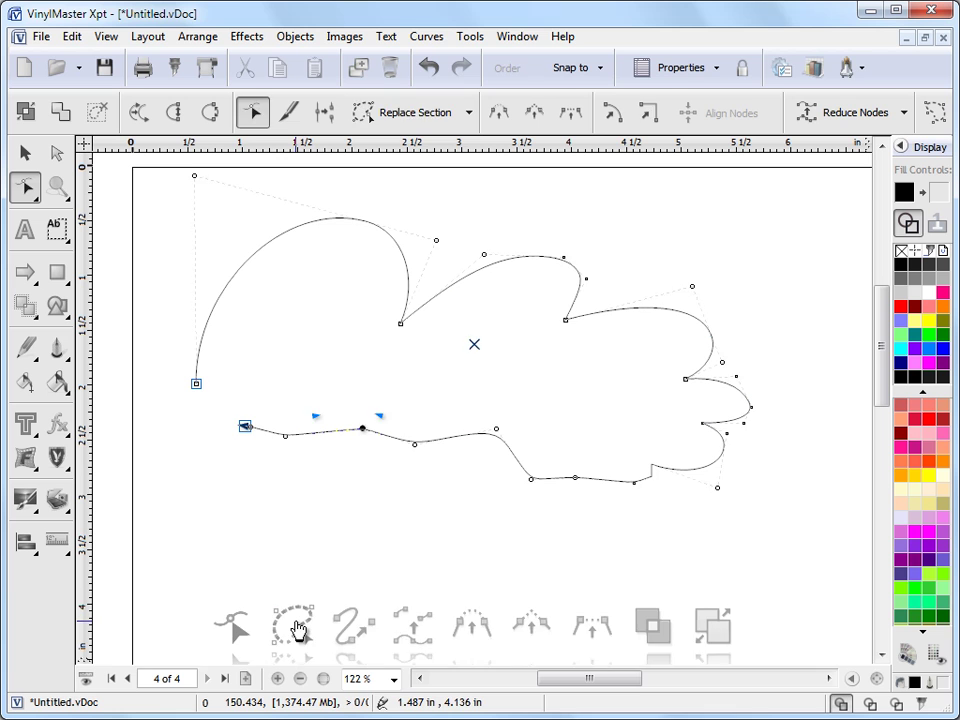
Step: Replace the cloud's wavy lower edge with a smooth section running from its open left end to the lowest right-hand bump
left_click(298, 629)
left_click(414, 441)
left_click(519, 463)
left_click(676, 469)
left_click(721, 434)
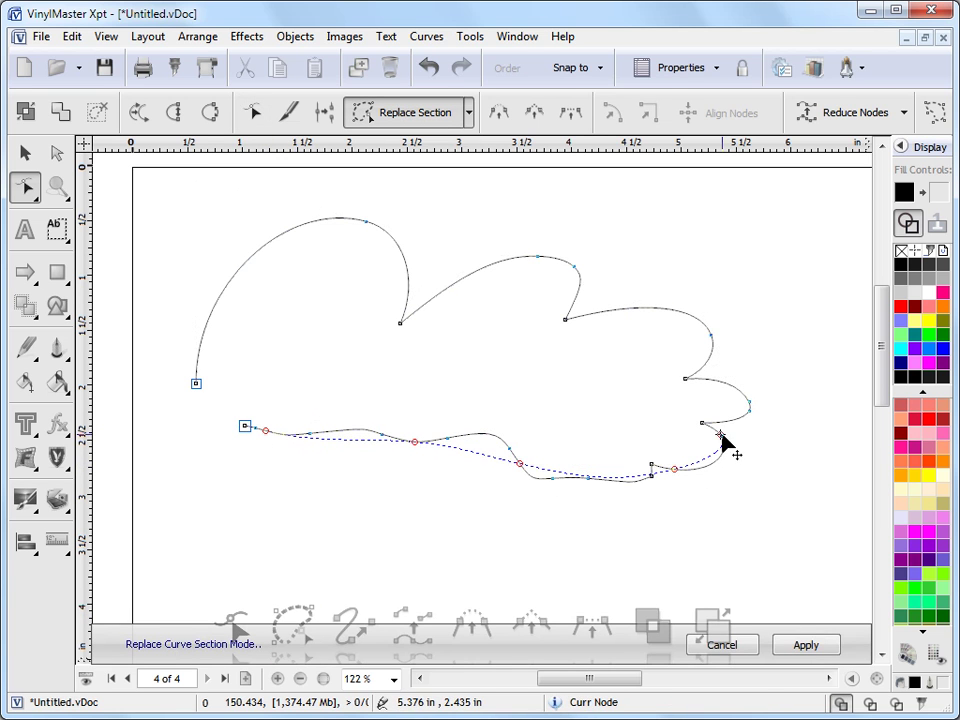
left_click(806, 645)
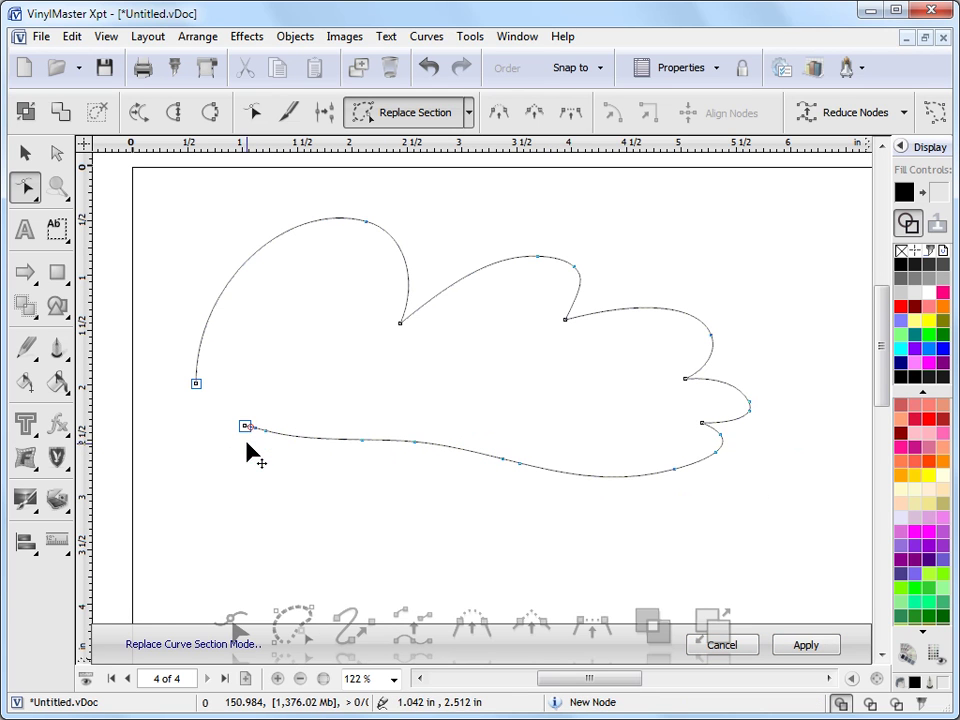
Step: Replace the left and middle part of the cloud's lower edge with another smooth section, and shift the whole curve slightly down and left
left_click(304, 445)
left_click(426, 444)
left_click(576, 472)
left_click(802, 642)
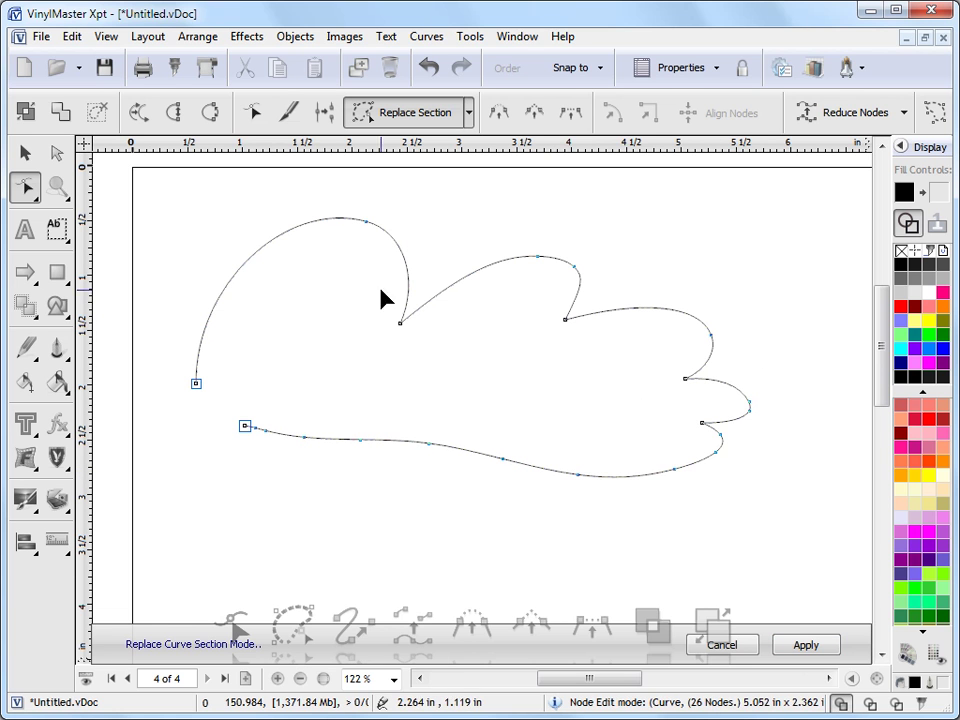
left_click(24, 152)
left_click_drag(472, 346, 469, 352)
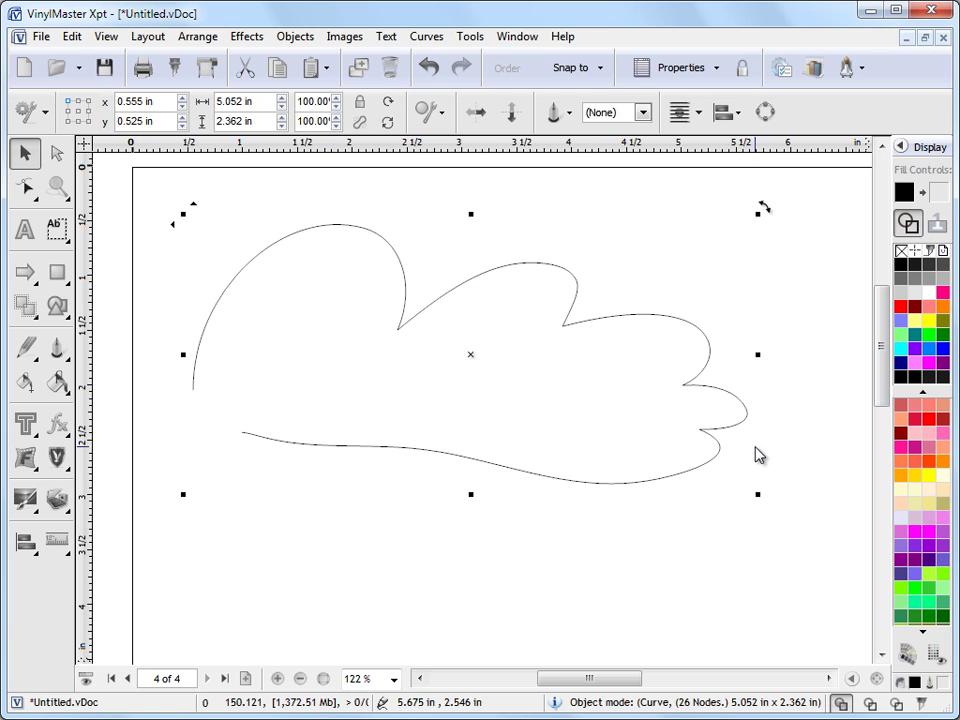
Step: Style the cloud curve with a 0.049 in red outline, starting from the solid pen style and switching to dashed style 2
left_click(643, 113)
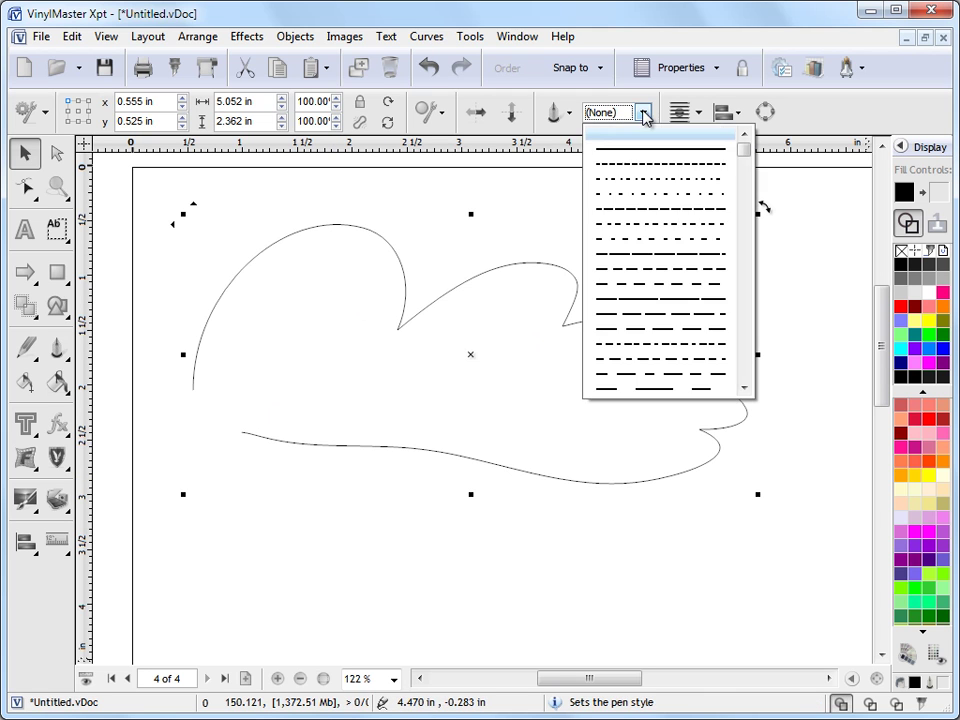
left_click(636, 155)
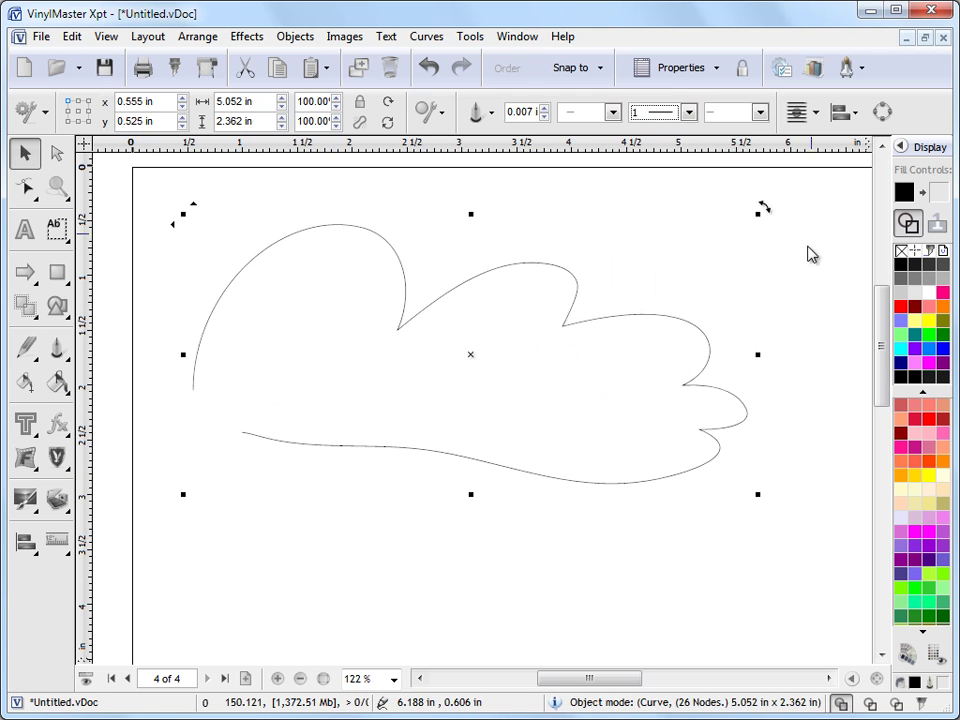
left_click(543, 107)
left_click(901, 308)
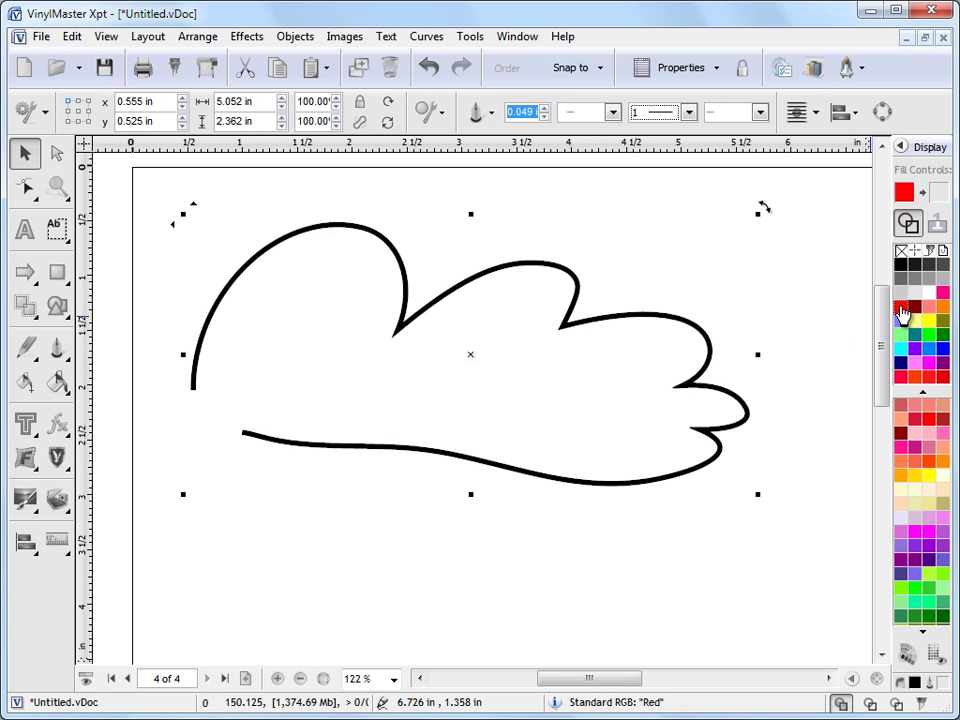
left_click(689, 112)
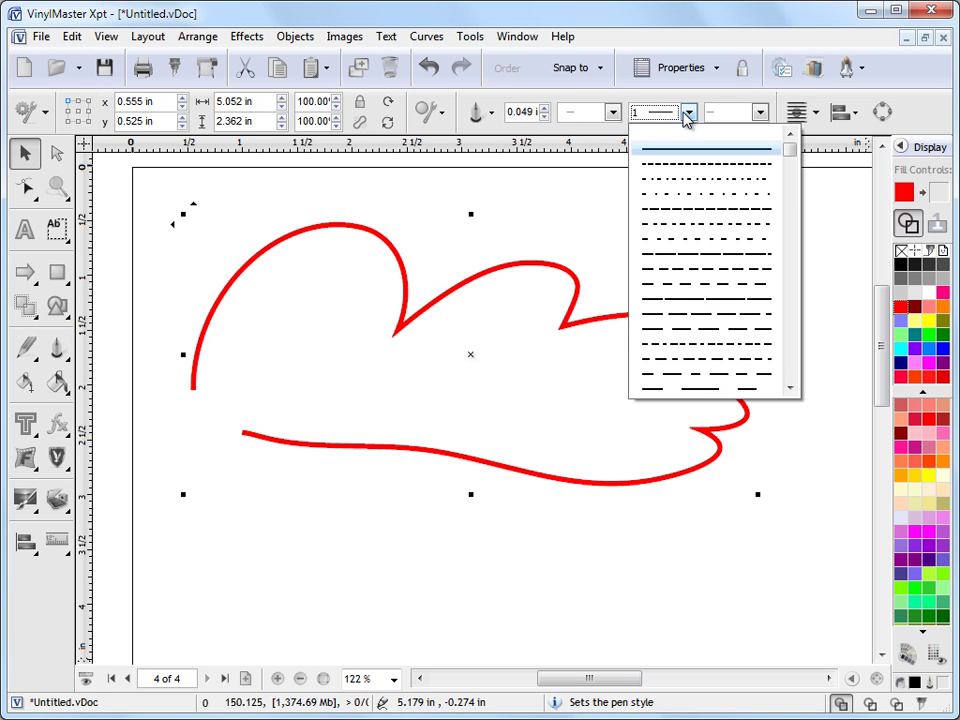
left_click(709, 176)
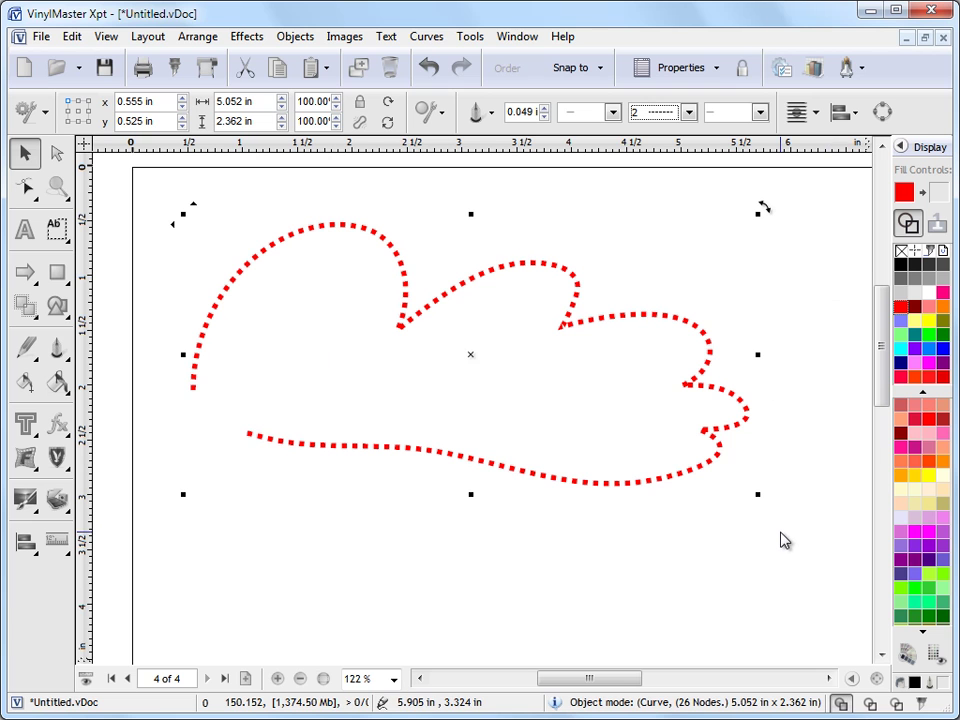
Step: Shrink the dashed red cloud to about 3.13 by 1.46 in and delete it from page 4
left_click_drag(747, 498, 544, 394)
left_click_drag(364, 311, 342, 321)
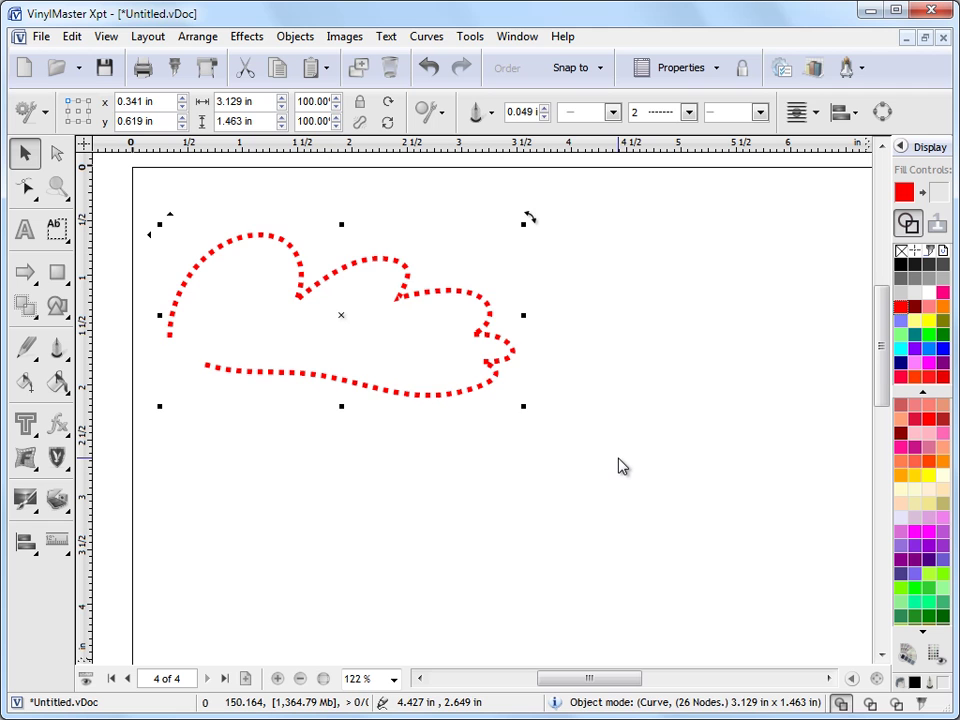
key("Delete")
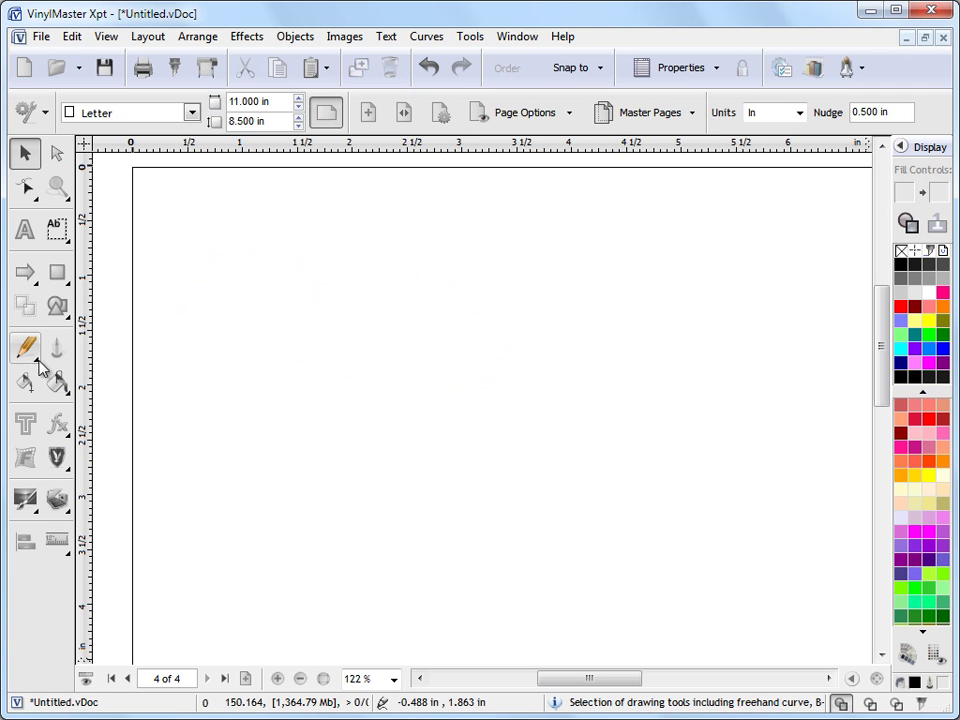
Step: With Create Curve, place nine points forming a wide open arch with a vertical side and a straight lower edge running back inward
left_click(35, 363)
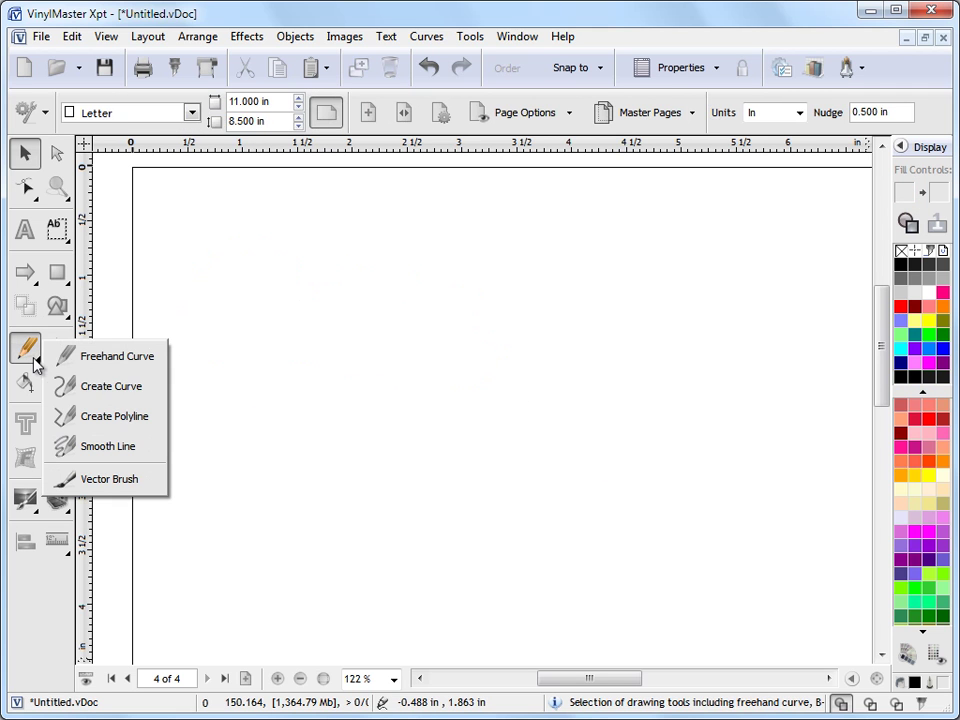
left_click(110, 388)
left_click(169, 414)
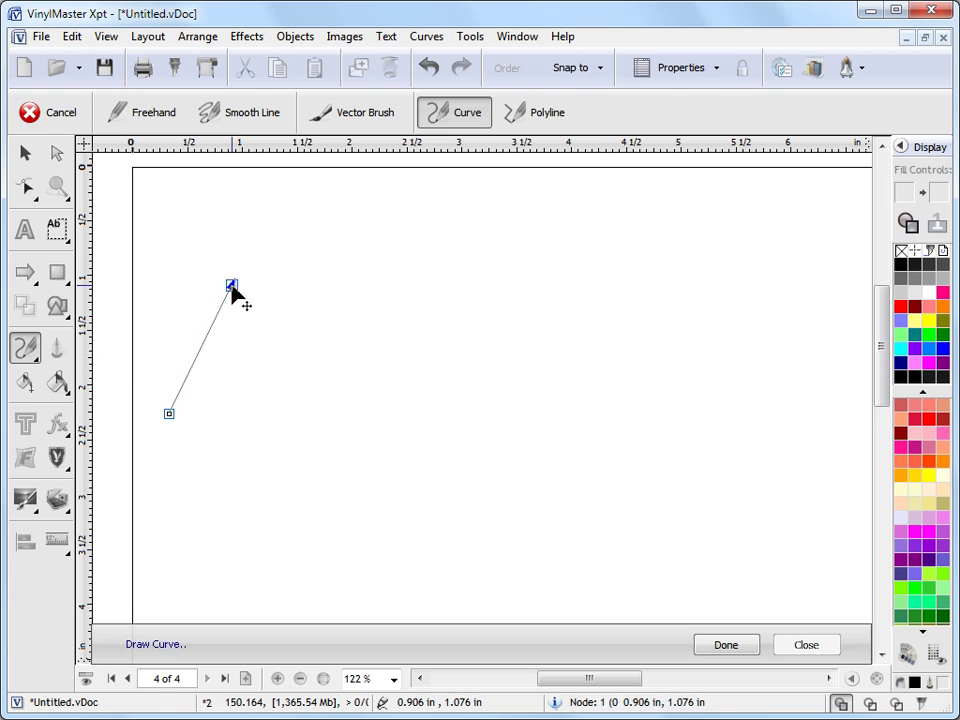
left_click(231, 287)
left_click(390, 242)
left_click(516, 225)
left_click(660, 238)
left_click(780, 289)
left_click(799, 436)
left_click(790, 565)
left_click(395, 558)
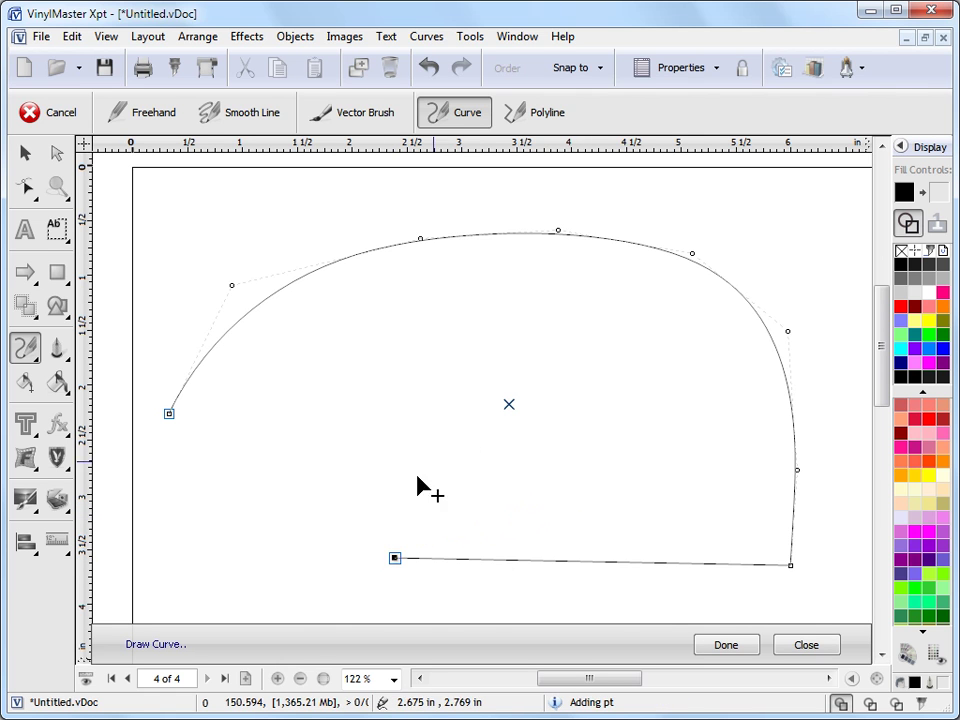
Step: Pull the arch's control points into three humps separated by two dips, finish the curve at about 5.68 by 2.62 in and move it up
left_click_drag(421, 241, 429, 390)
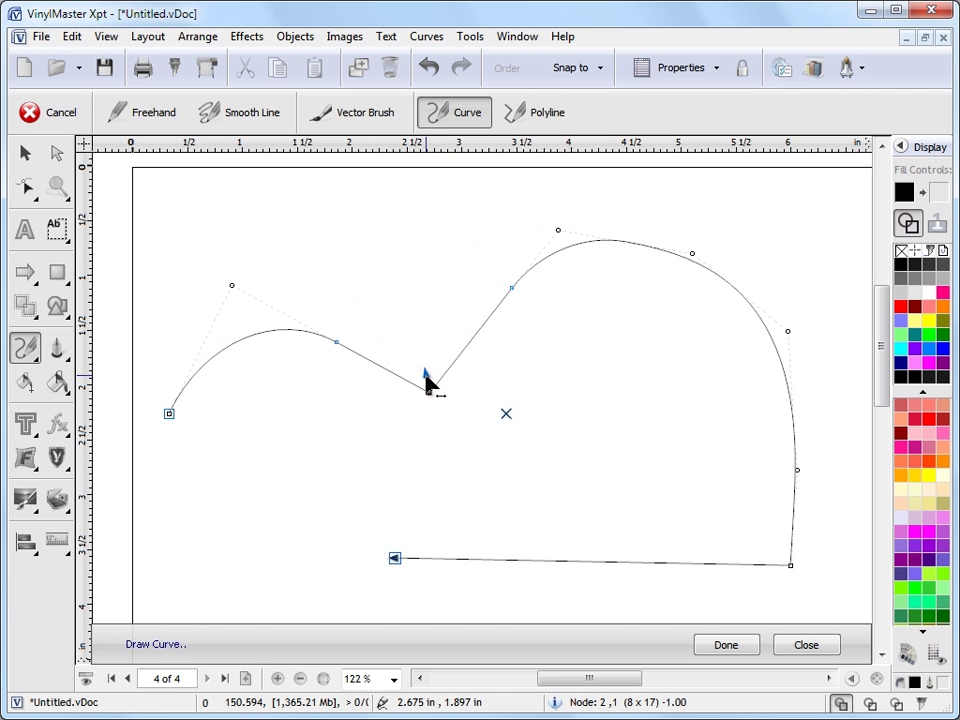
left_click_drag(559, 238, 461, 182)
left_click_drag(600, 224, 541, 205)
left_click_drag(690, 257, 557, 352)
left_click_drag(789, 332, 737, 331)
left_click_drag(798, 469, 797, 459)
left_click_drag(464, 183, 497, 227)
left_click_drag(553, 375, 560, 378)
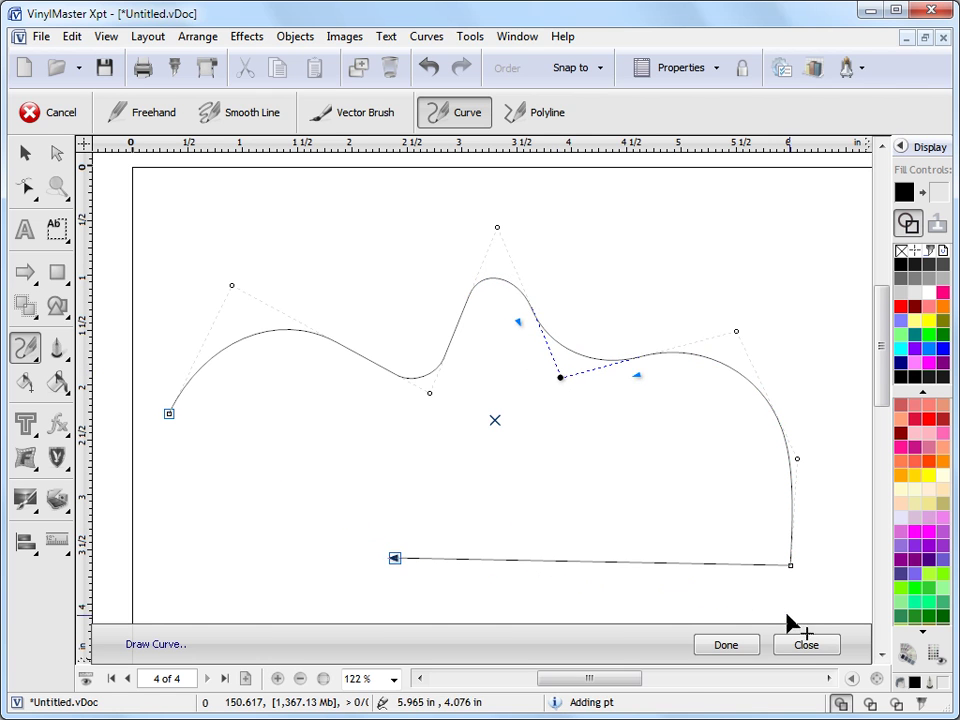
left_click(724, 646)
left_click_drag(485, 427, 490, 365)
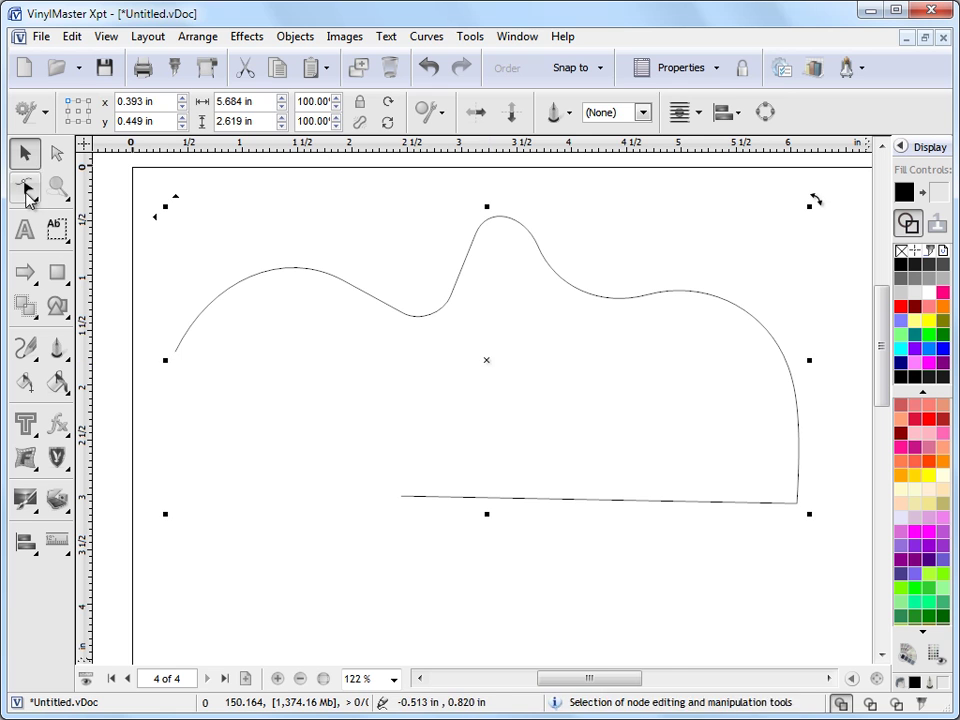
Step: In node editing, shift the curve's two dips down and right and its middle peak down and left, and delete the curve
left_click(27, 195)
left_click_drag(437, 334, 455, 375)
left_click_drag(504, 170, 478, 216)
left_click_drag(567, 318, 582, 335)
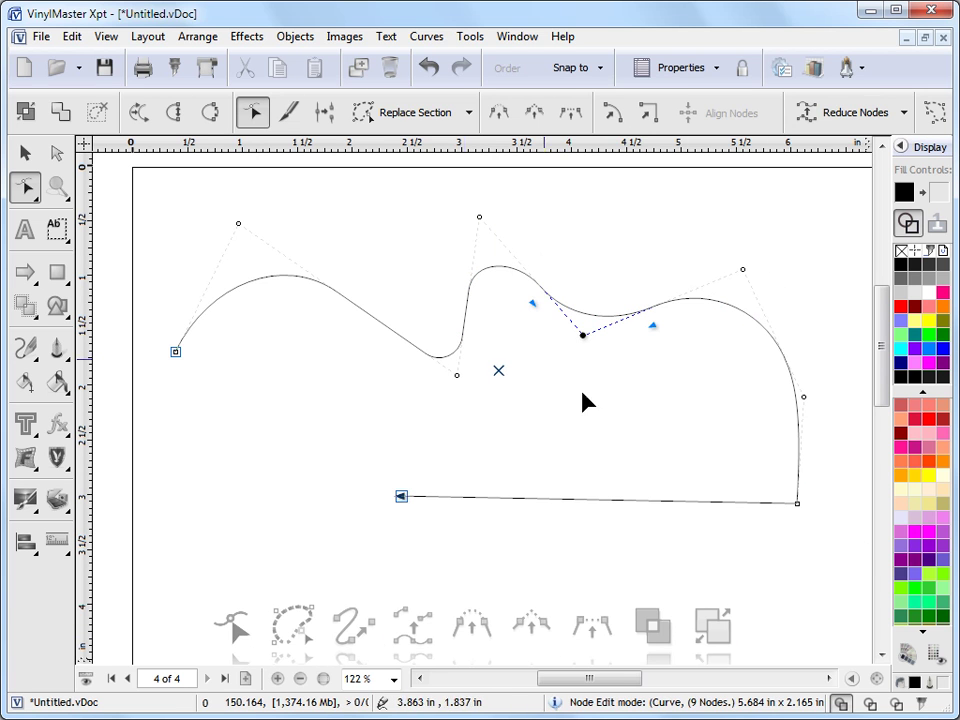
left_click(24, 152)
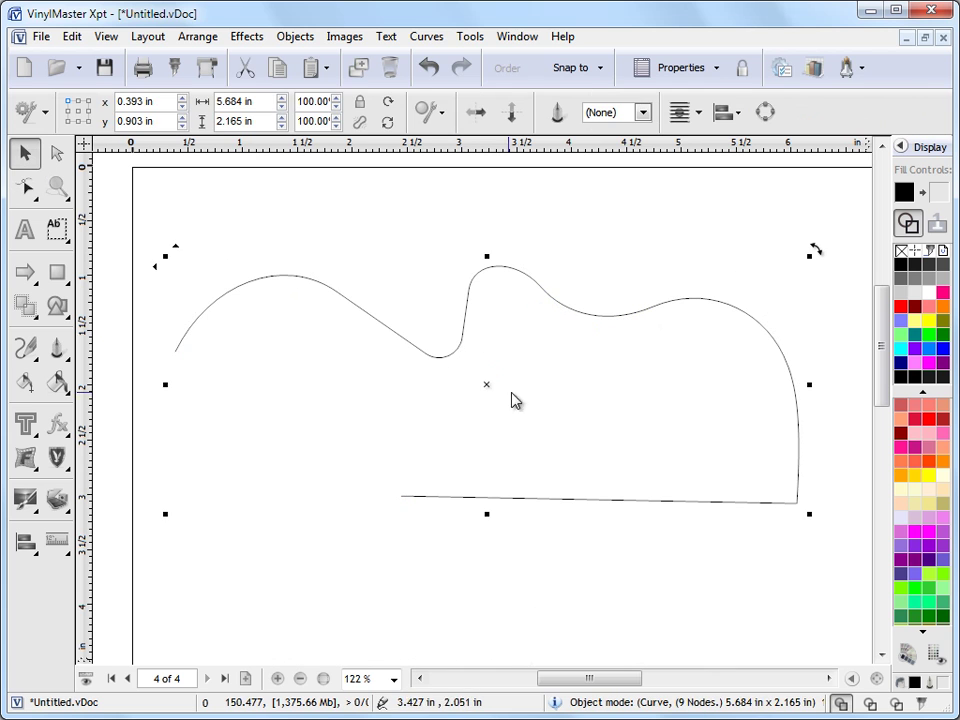
key("Delete")
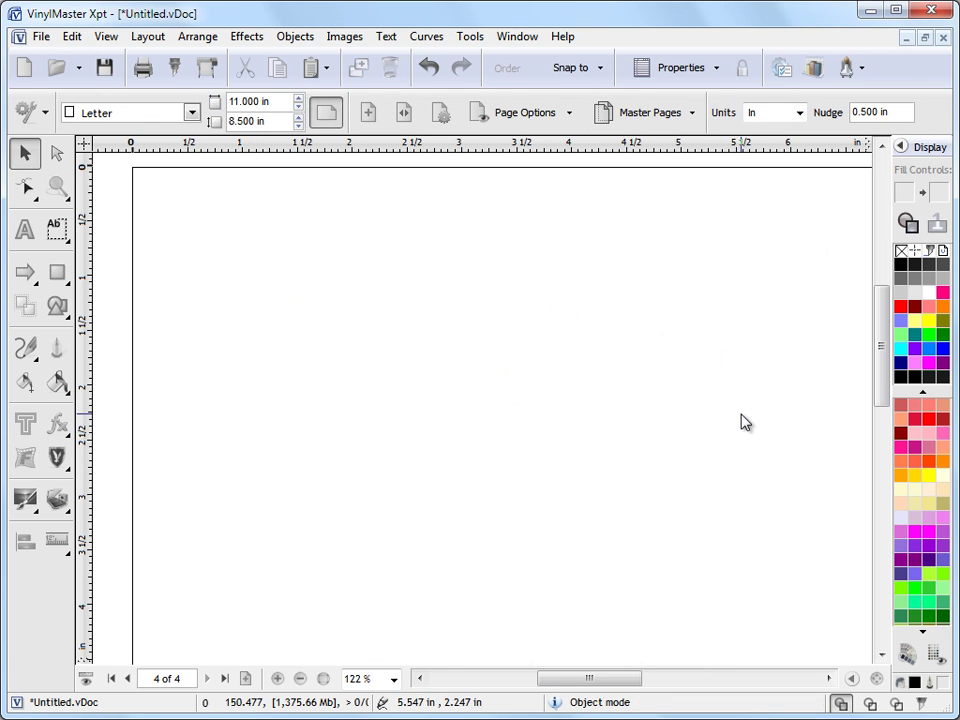
Step: Draw a seven-point polyline with a double zigzag followed by a horizontal and a vertical segment, and delete it
left_click(20, 362)
left_click(107, 416)
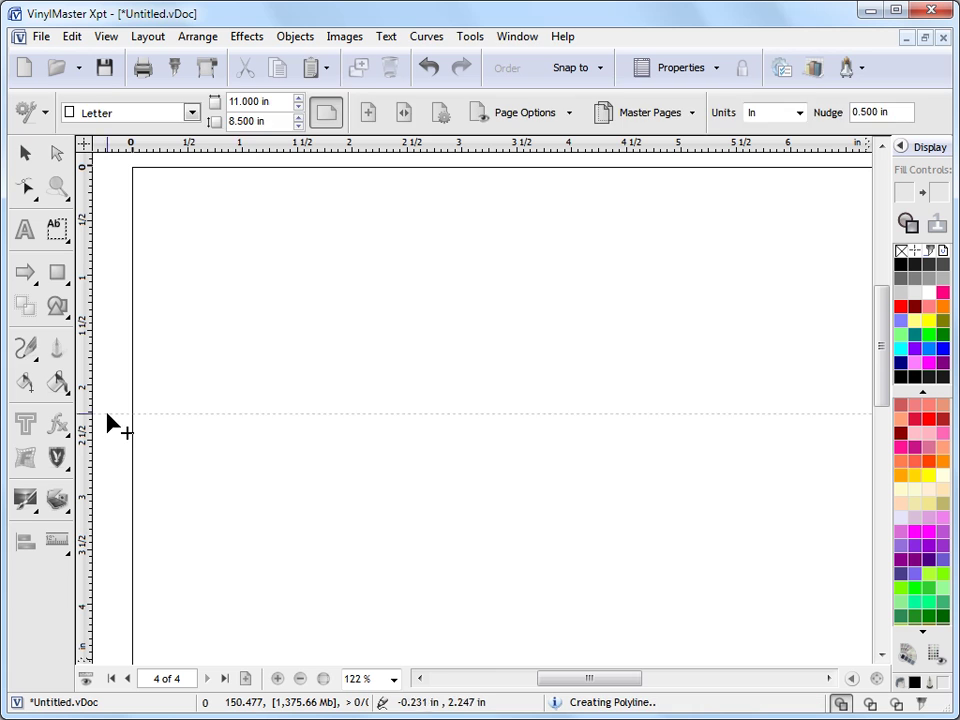
left_click(187, 273)
left_click(376, 448)
left_click(329, 274)
left_click(480, 426)
left_click(434, 268)
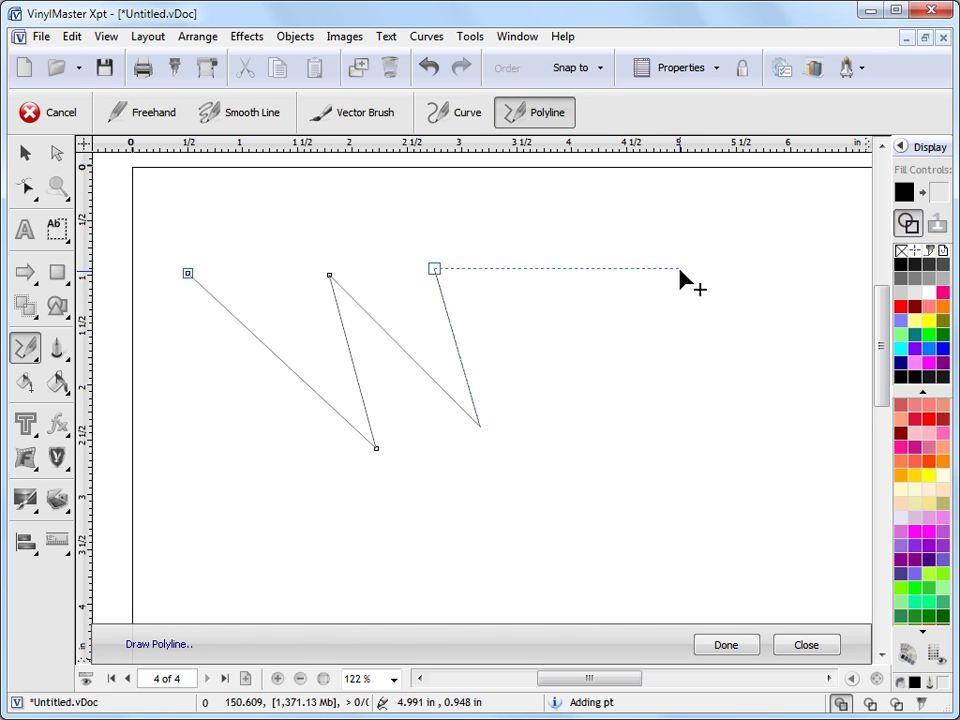
left_click(710, 269)
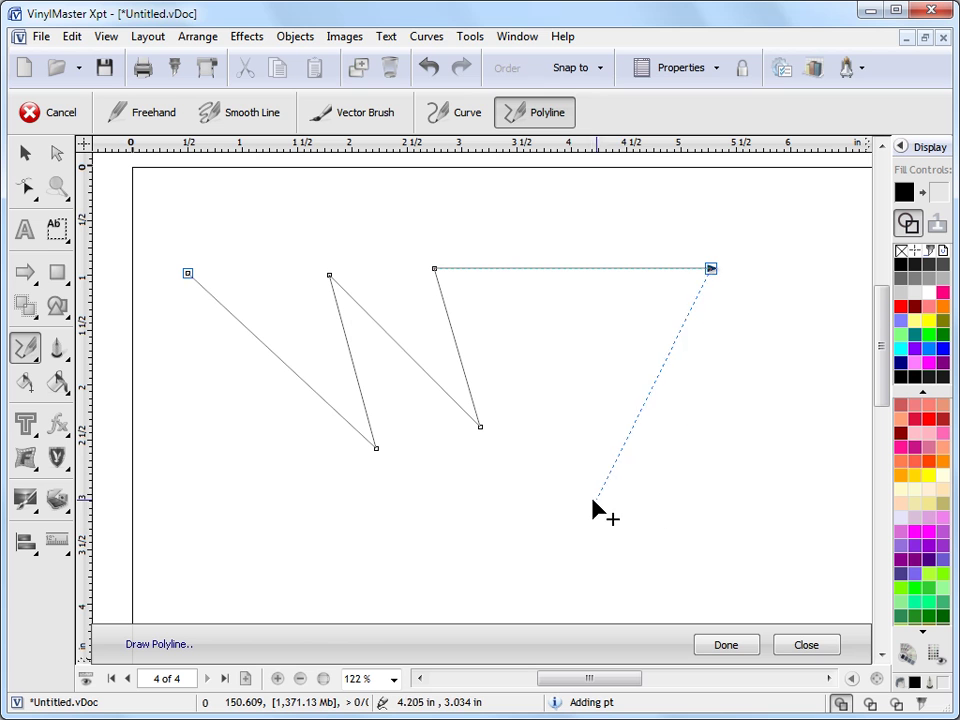
left_click(710, 487)
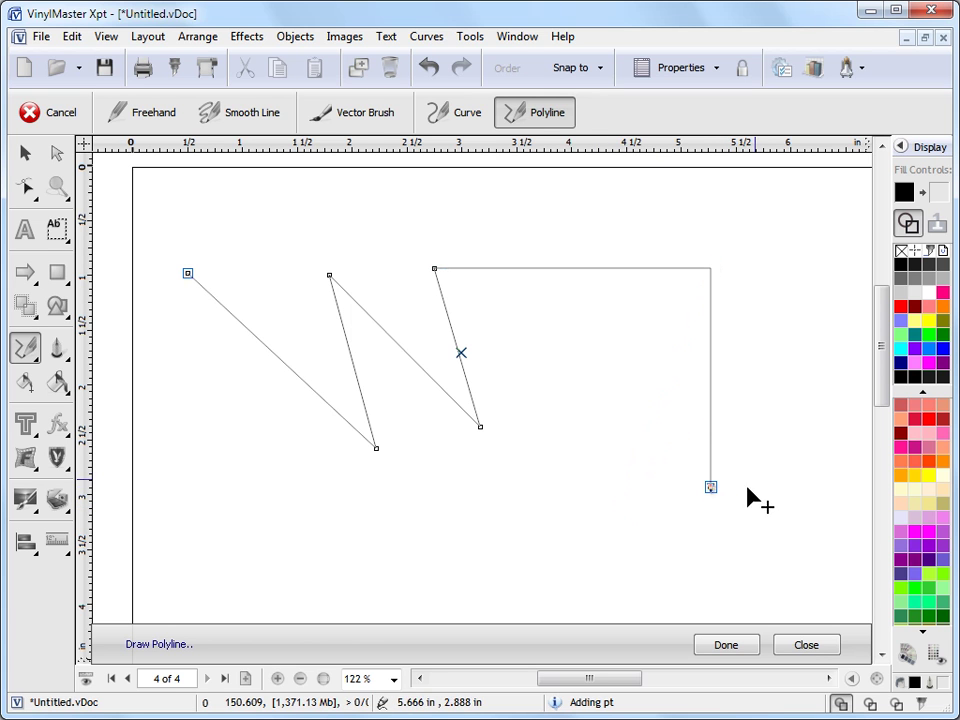
left_click(727, 645)
key("Delete")
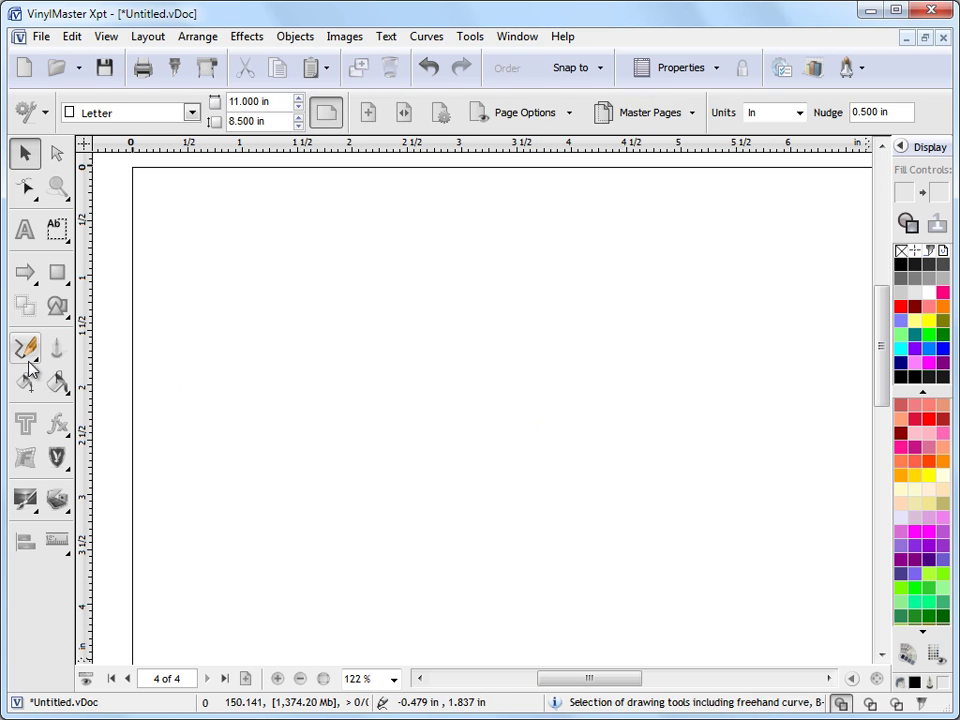
Step: Draw a straight horizontal polyline about 3.6 in long near the top of the page and move it slightly up and left
left_click(25, 350)
left_click(224, 292)
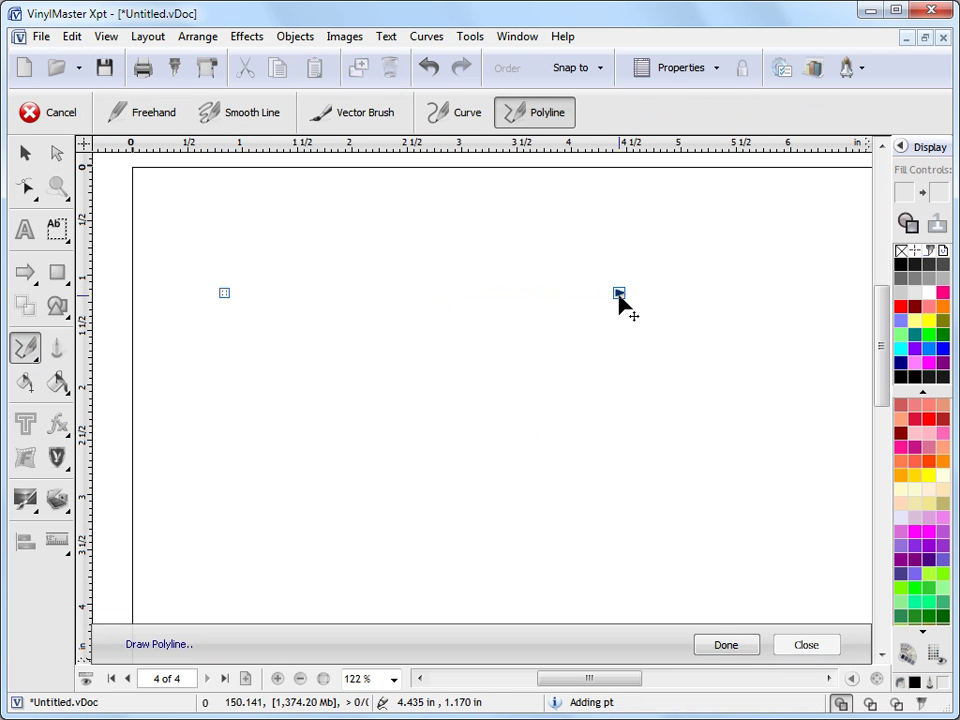
left_click(619, 293)
left_click(726, 645)
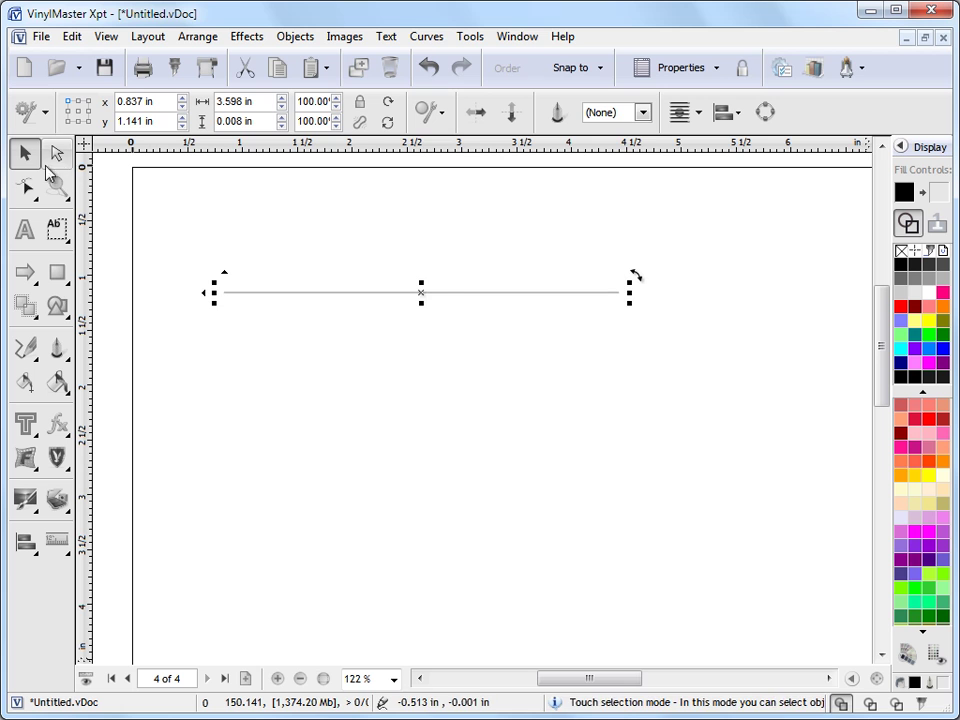
left_click_drag(422, 293, 406, 265)
Step: Give the line solid pen style 1 with a triangular arrowhead end cap and a width of 0.049 in
left_click(643, 113)
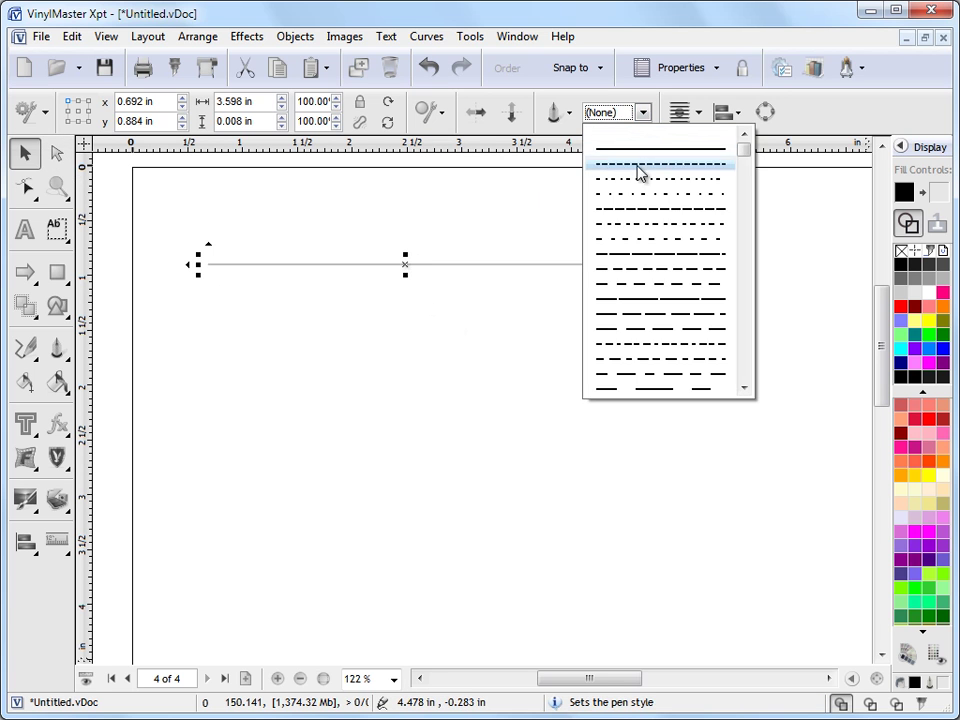
left_click(650, 152)
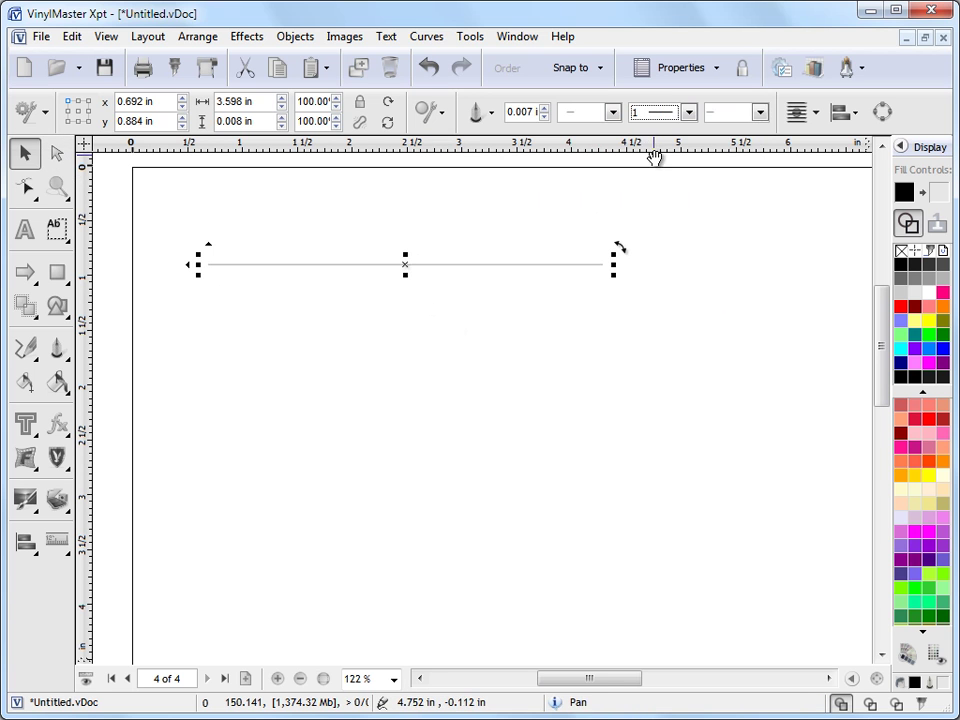
left_click(761, 116)
left_click(400, 282)
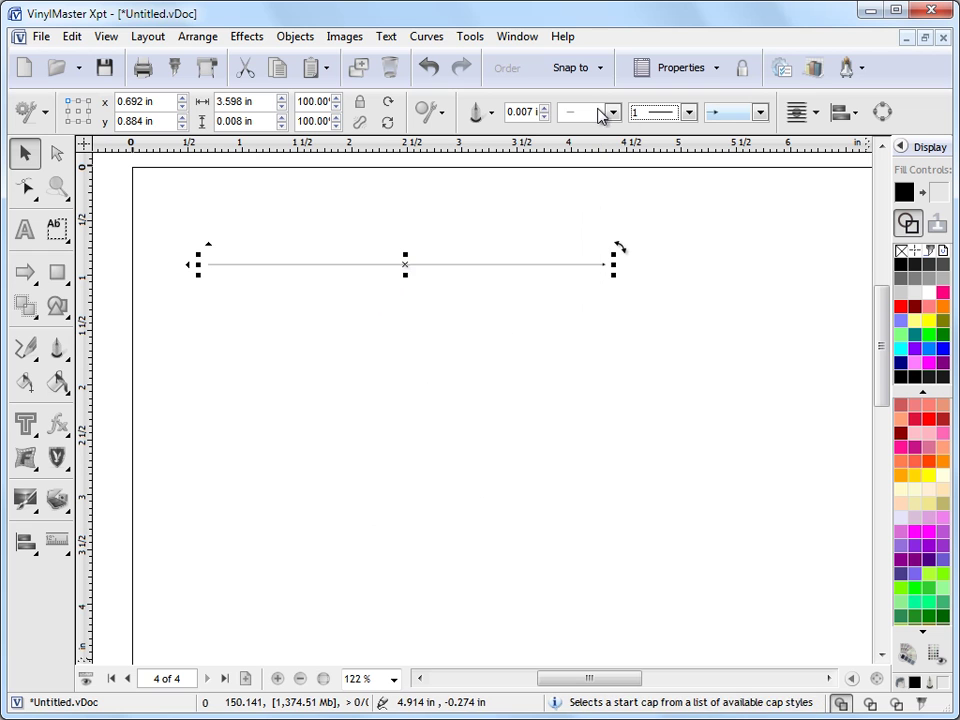
left_click(548, 108)
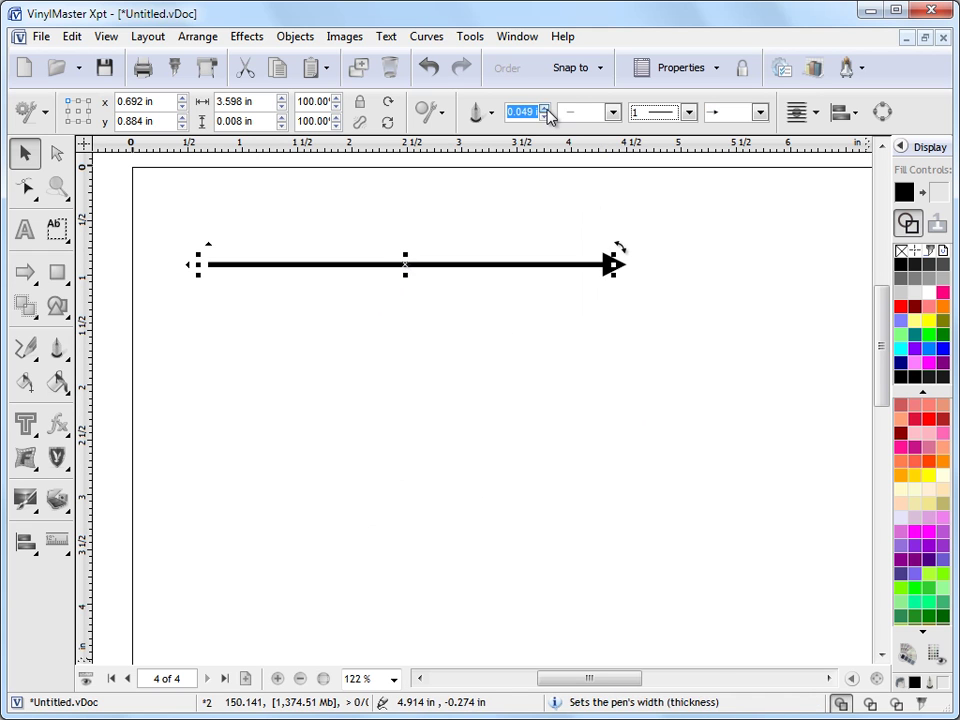
Step: Try a reversed start cap on the line, and replace it with the fletched arrow tail whose feathers point away from the arrowhead
left_click(604, 116)
left_click(583, 312)
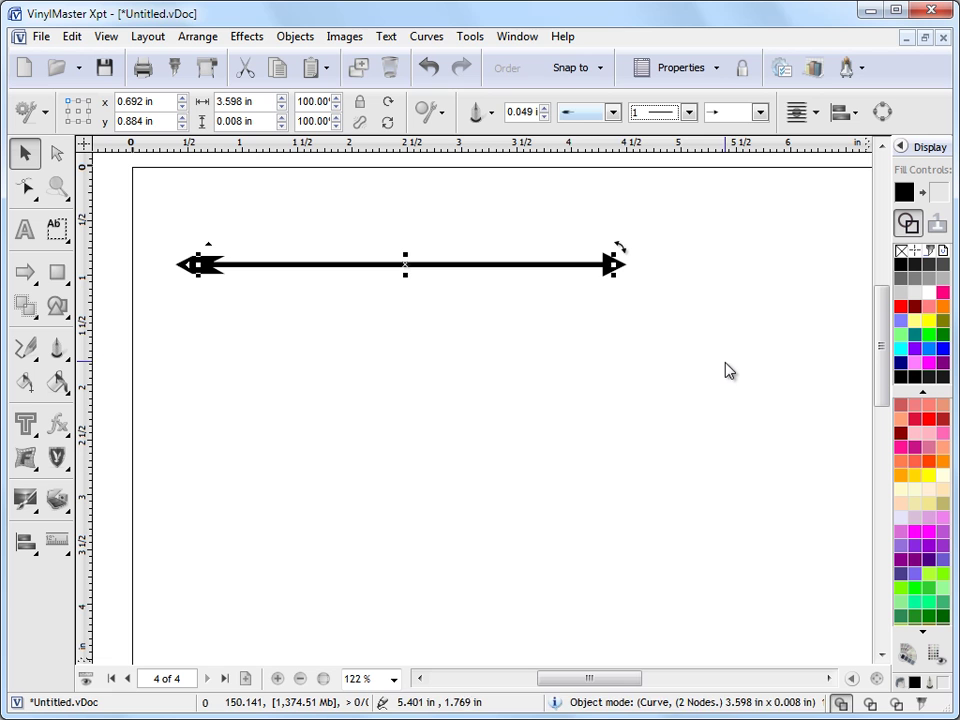
left_click(612, 112)
left_click(660, 318)
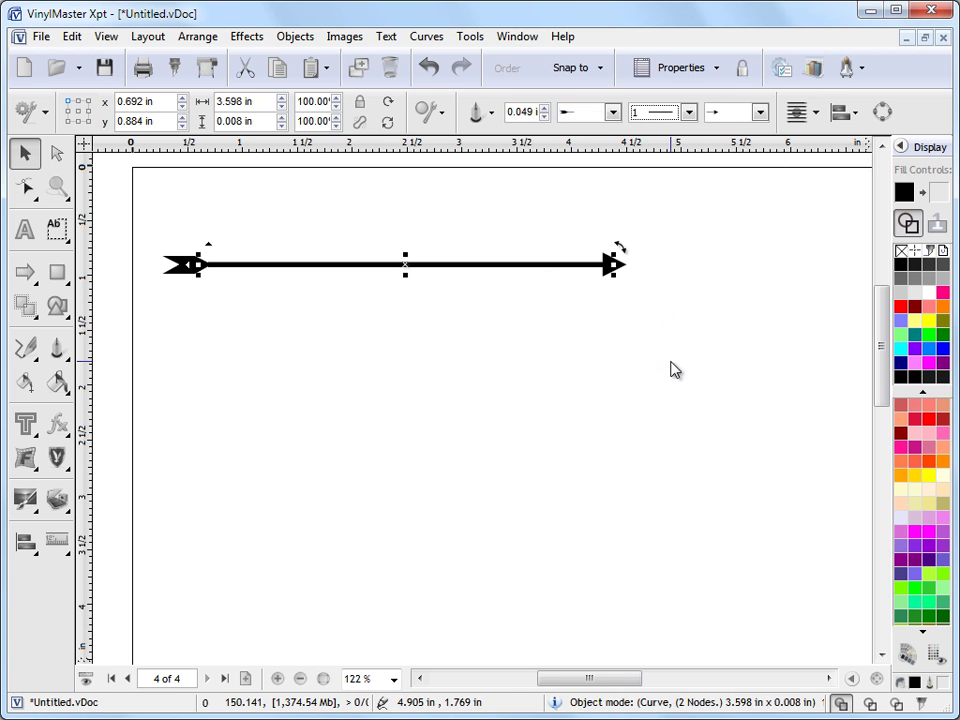
Step: Colour the arrow blue and move it close to the top edge of page 4
left_click(672, 371)
left_click(409, 266)
left_click_drag(409, 268, 461, 243)
left_click(937, 357)
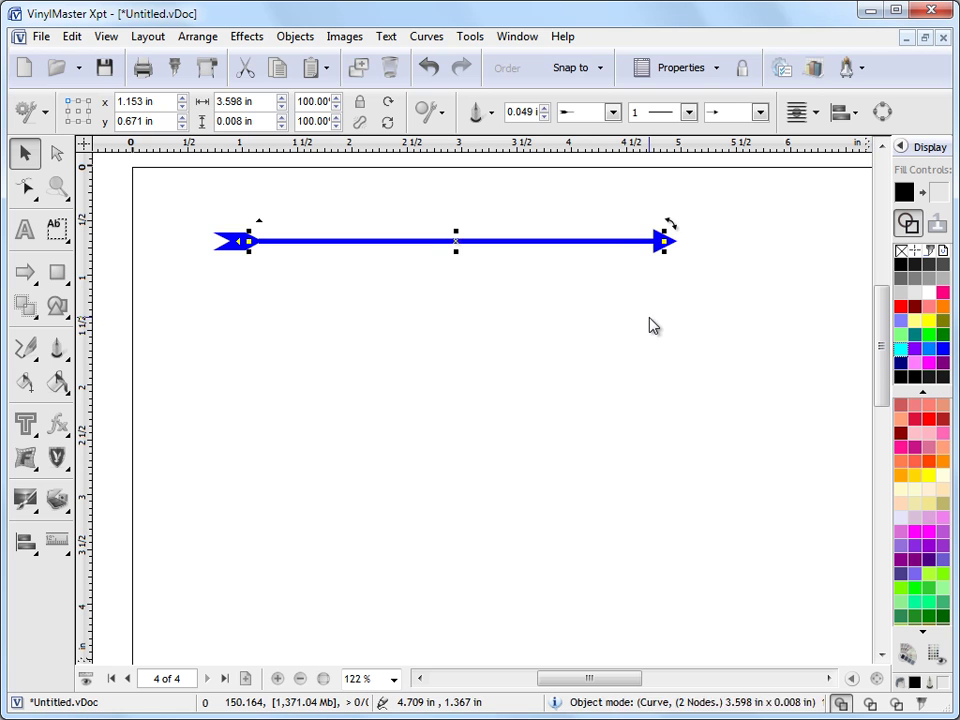
left_click(424, 221)
left_click_drag(413, 241, 383, 213)
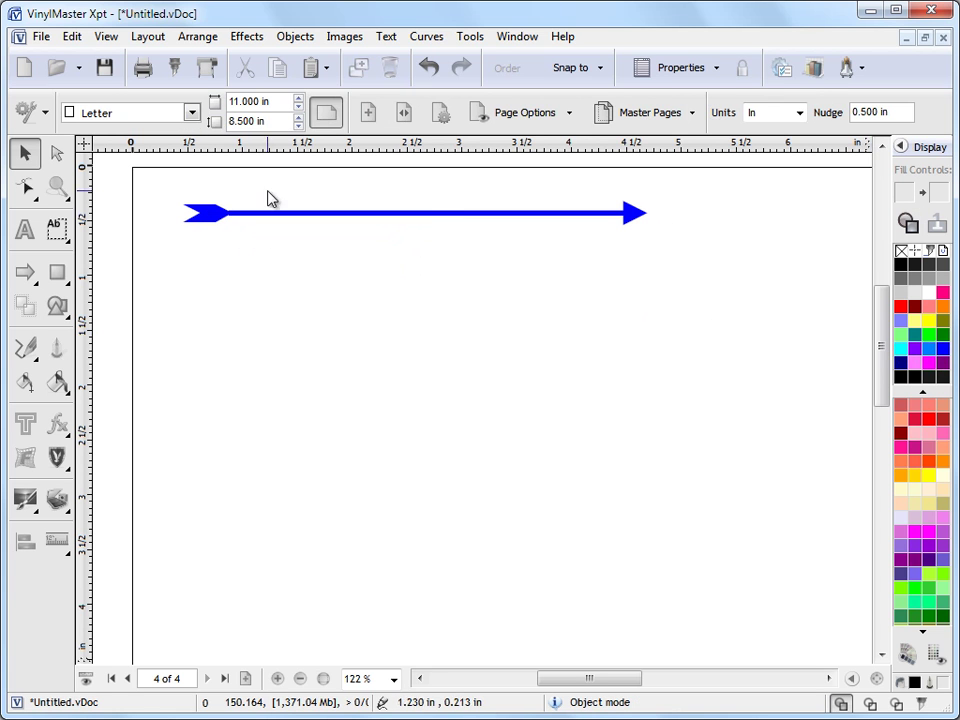
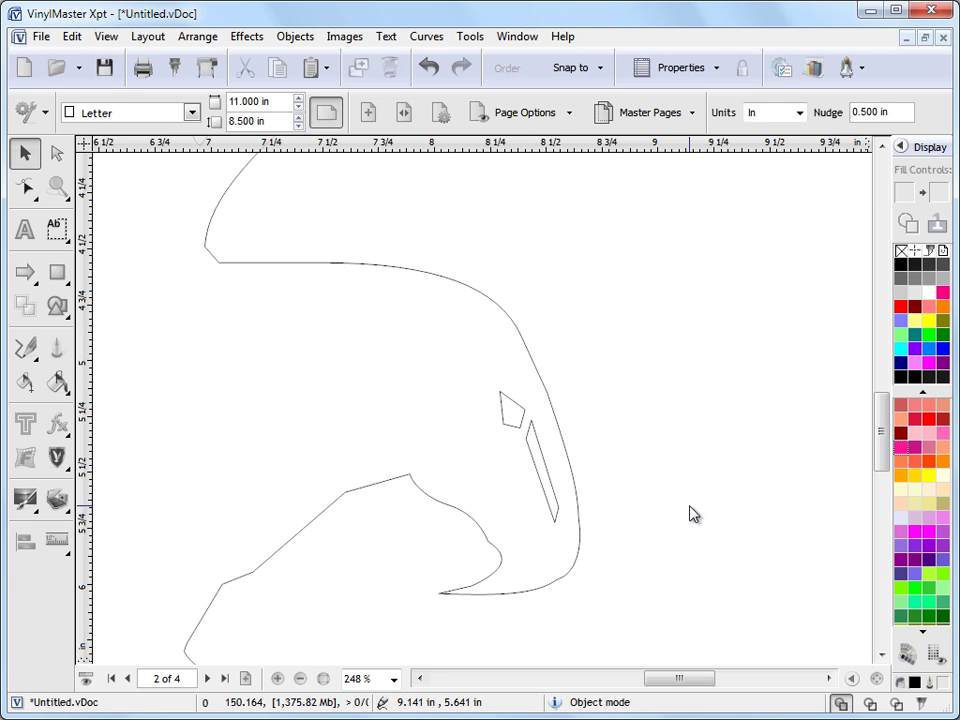
Step: Select the eagle vLogo on page 2, lock it and deselect it
left_click(876, 678)
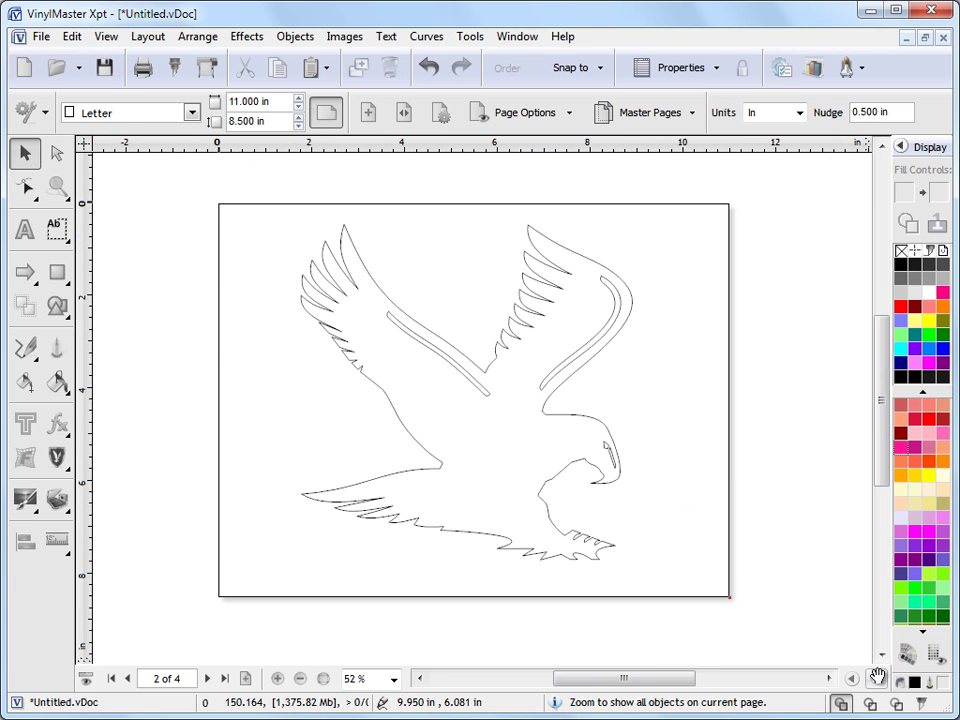
left_click(593, 368)
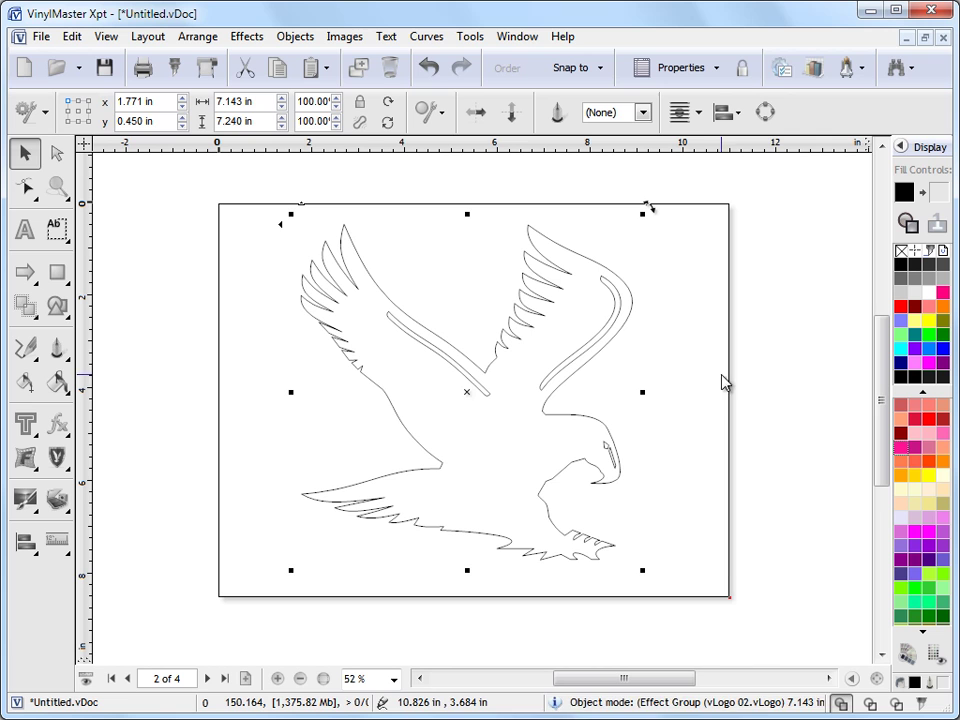
left_click(748, 78)
left_click(705, 293)
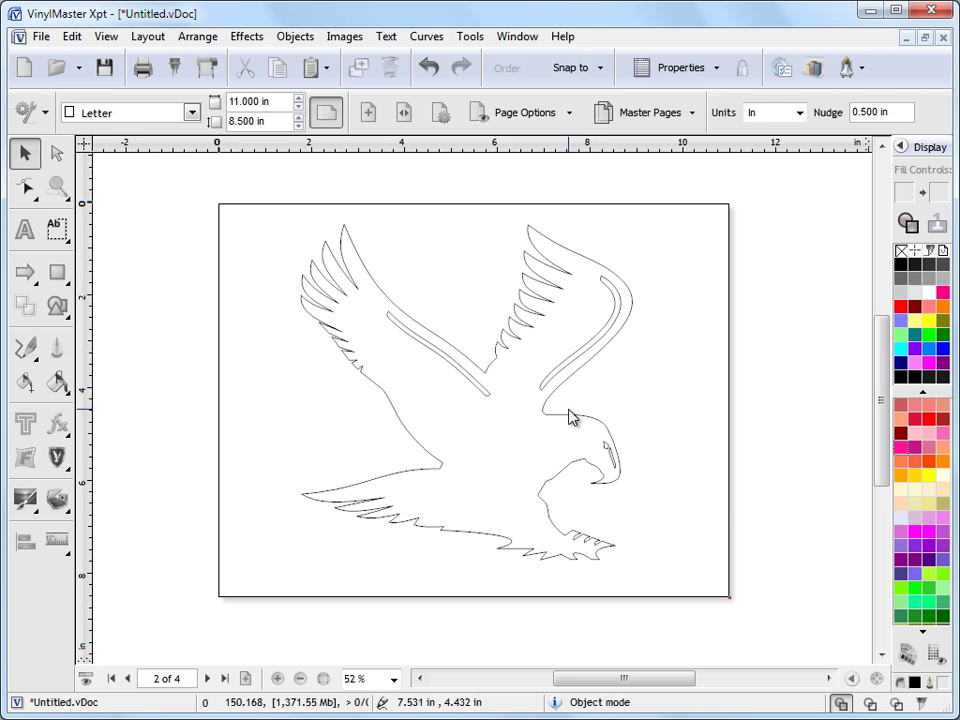
Step: Trace the eagle's crown and outer beak with a Smooth Line, from the back of the head to the beak tip
left_click(57, 186)
left_click_drag(531, 385, 652, 522)
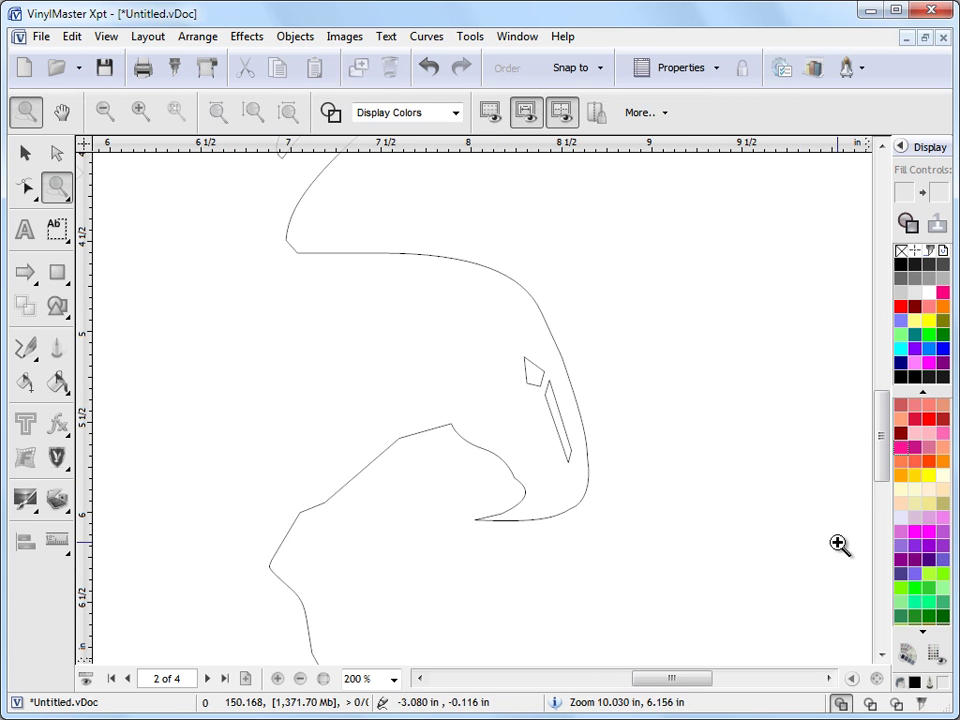
left_click(30, 360)
left_click(96, 446)
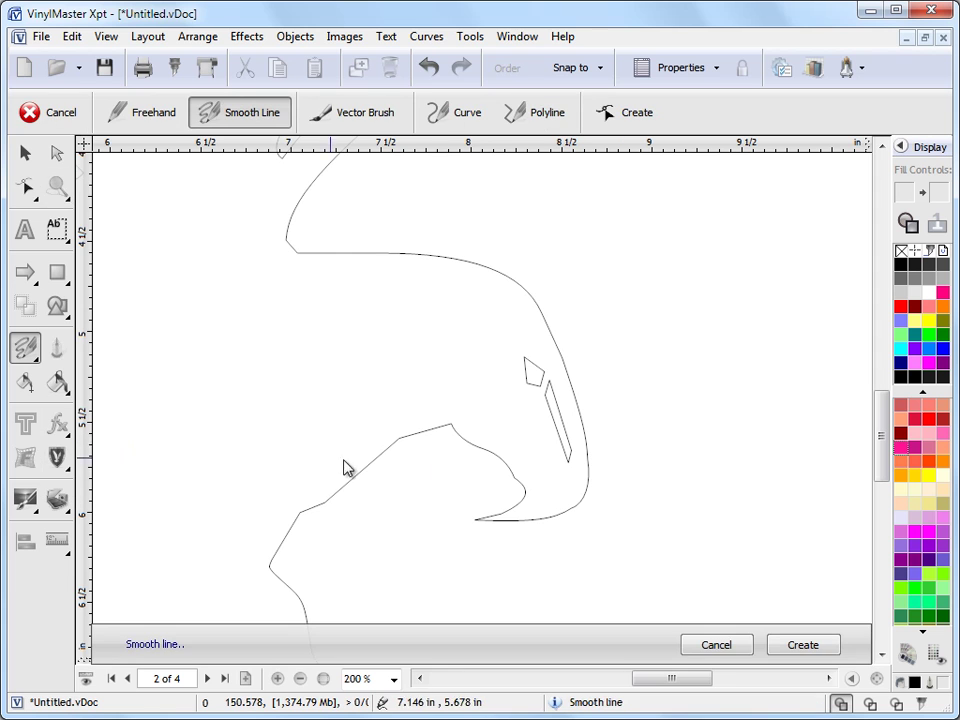
left_click(327, 253)
left_click(410, 254)
left_click(485, 266)
left_click(540, 310)
left_click(574, 398)
left_click(587, 488)
left_click(547, 519)
left_click(473, 519)
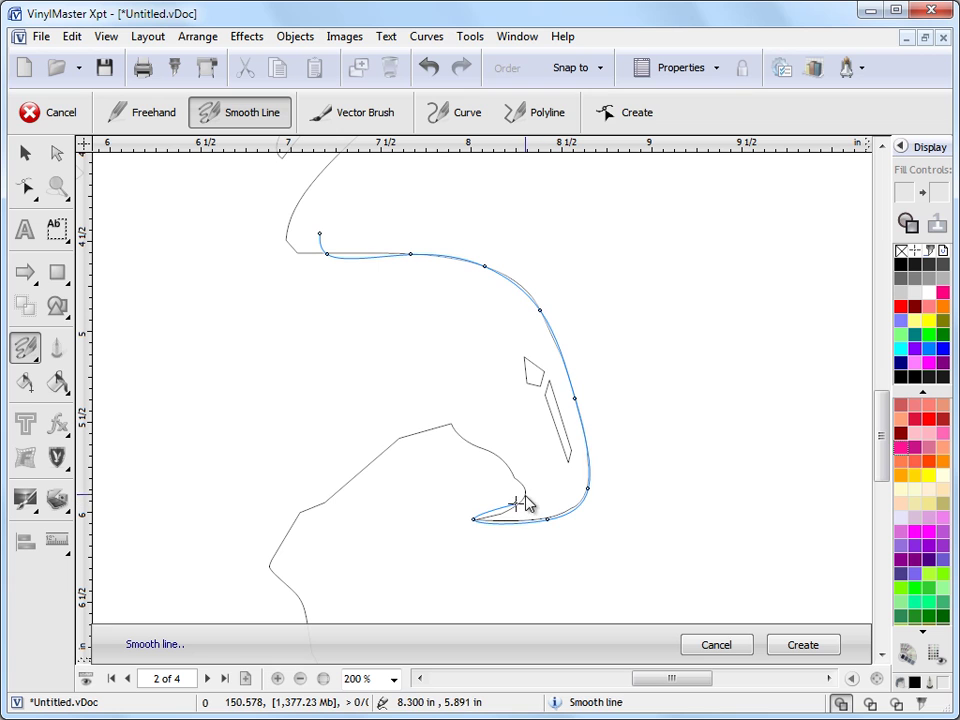
Step: Continue the smooth line along the underside of the beak and down the front of the eagle's throat
left_click(523, 489)
left_click(515, 479)
left_click(497, 458)
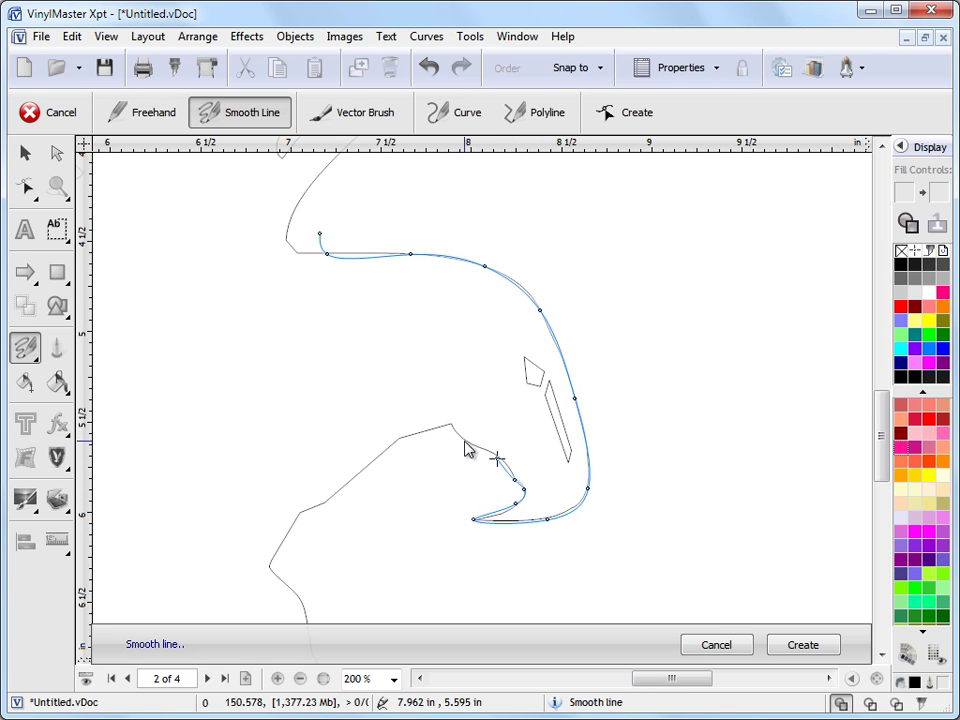
left_click(452, 421)
left_click(402, 434)
left_click(323, 504)
left_click(296, 509)
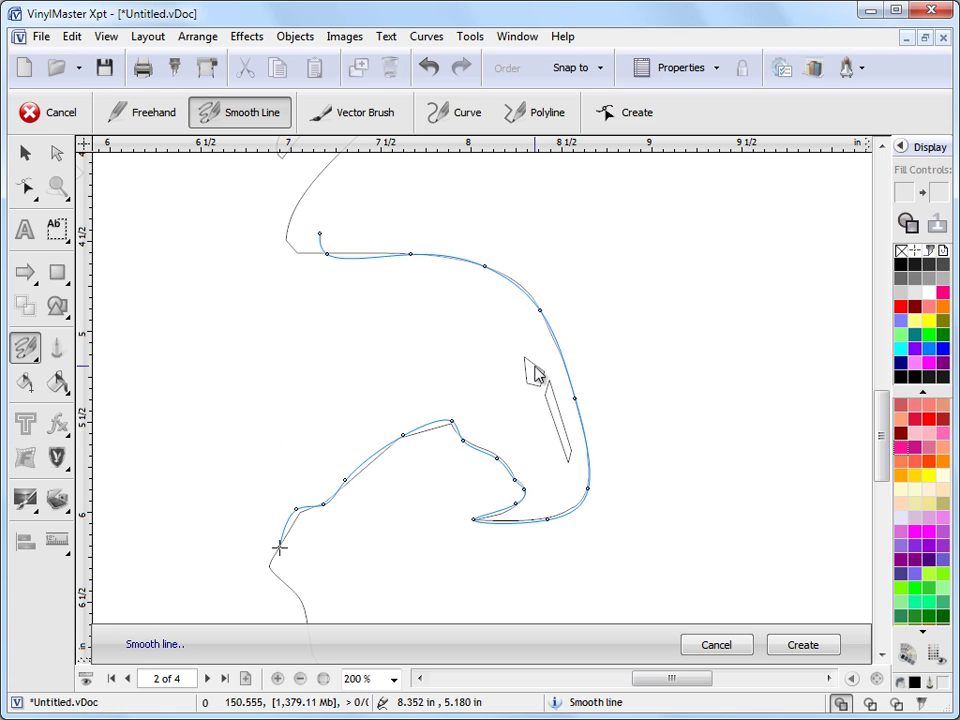
Step: Move the smooth line's nodes on the lower beak and forehead to match the eagle's outline more closely
scroll(675, 418, "up", 3)
scroll(665, 405, "down", 5)
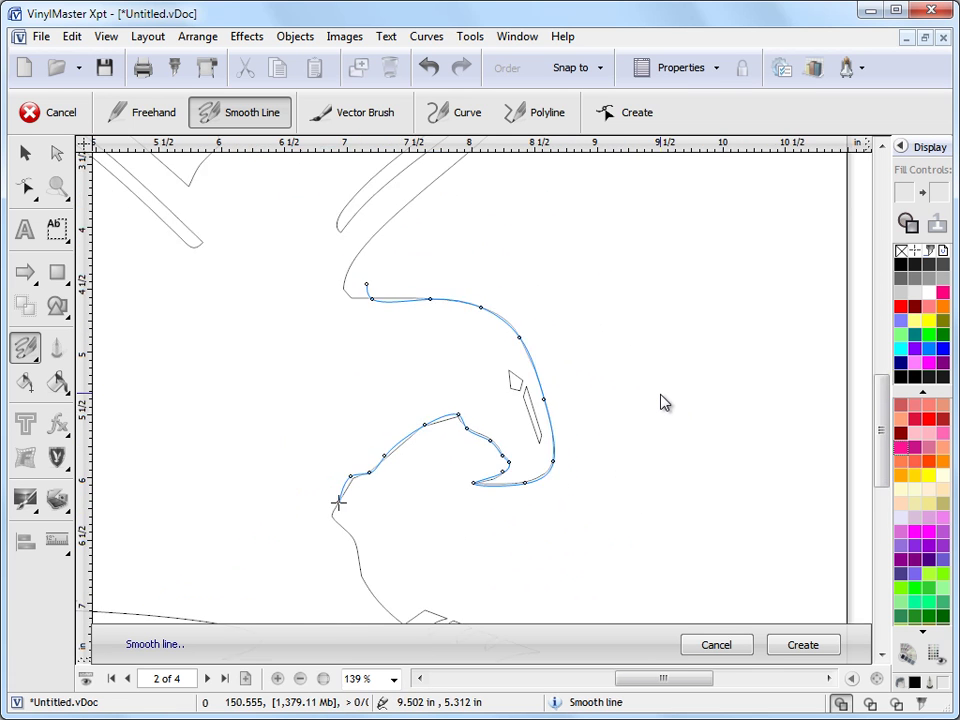
scroll(697, 389, "up", 4)
left_click_drag(881, 411, 857, 446)
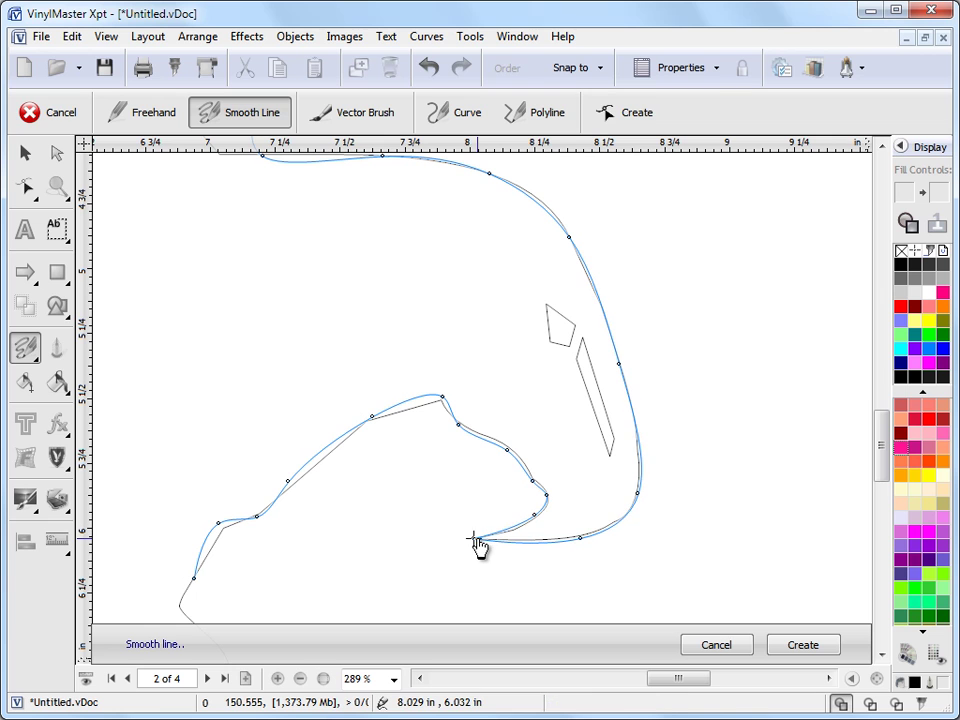
left_click_drag(478, 545, 587, 544)
left_click(636, 494)
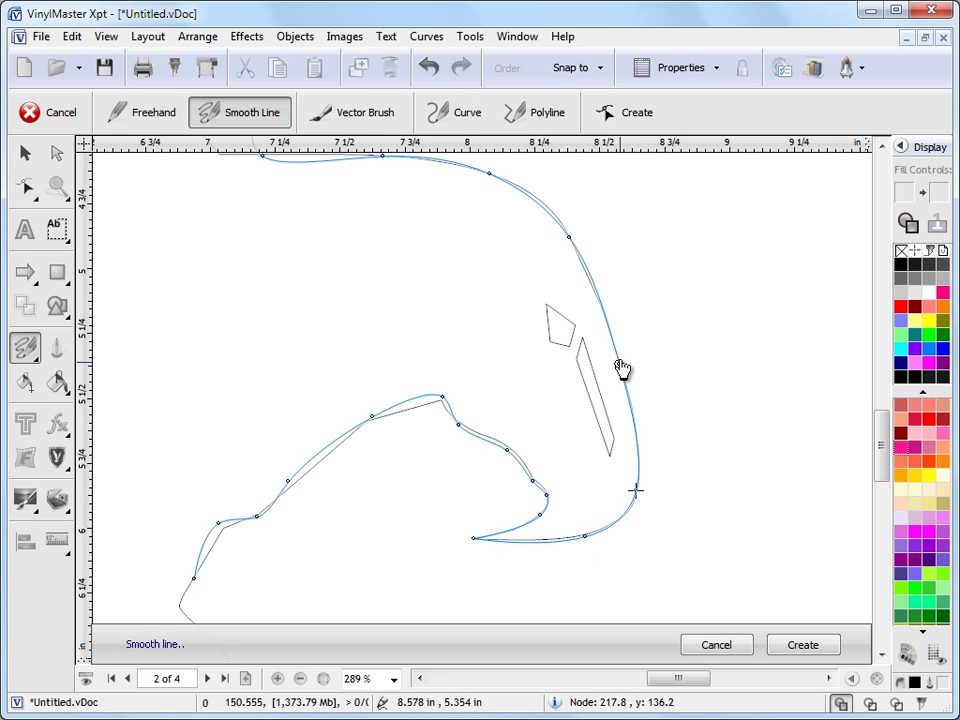
left_click_drag(569, 240, 559, 221)
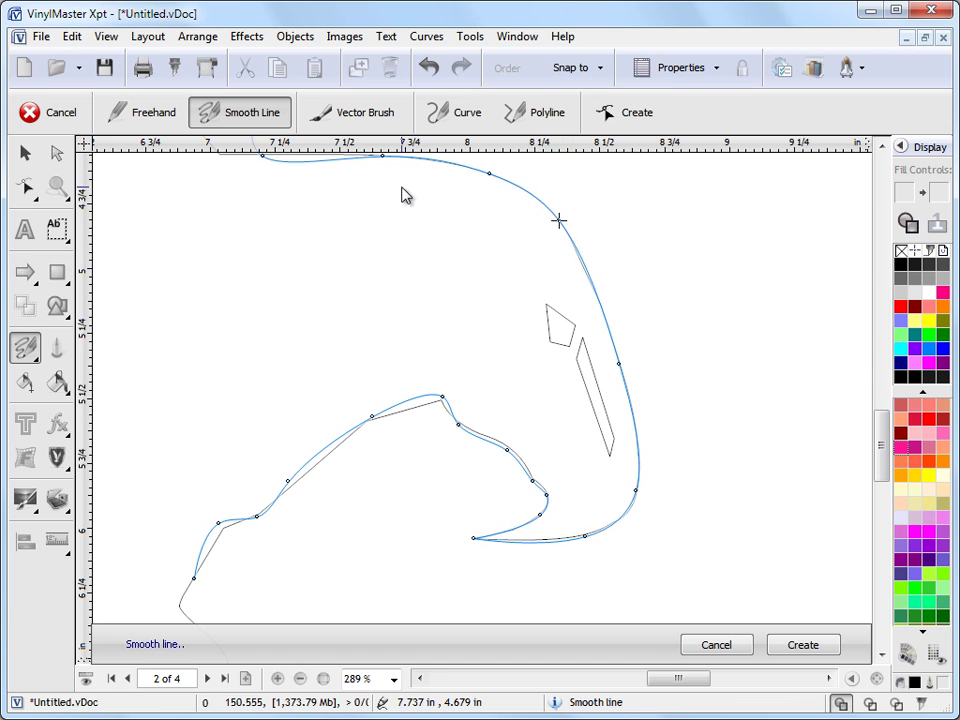
Step: Adjust the smooth line's nodes at the back of the head, along the throat and under the beak to fit the outline
scroll(879, 428, "up", 2)
left_click(259, 197)
left_click_drag(258, 195, 244, 189)
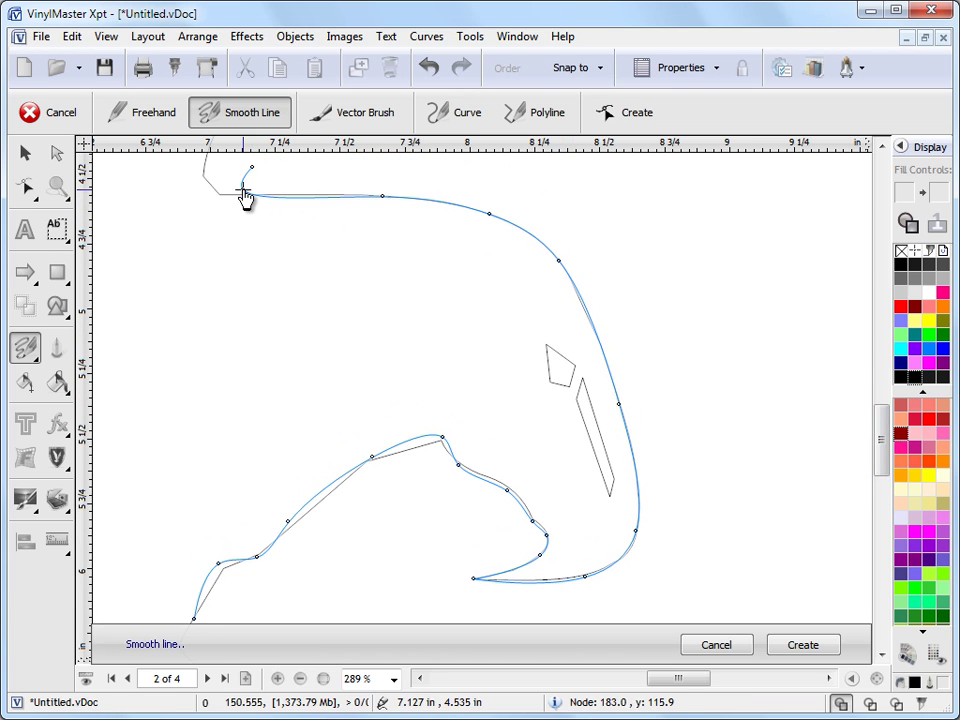
left_click(443, 440)
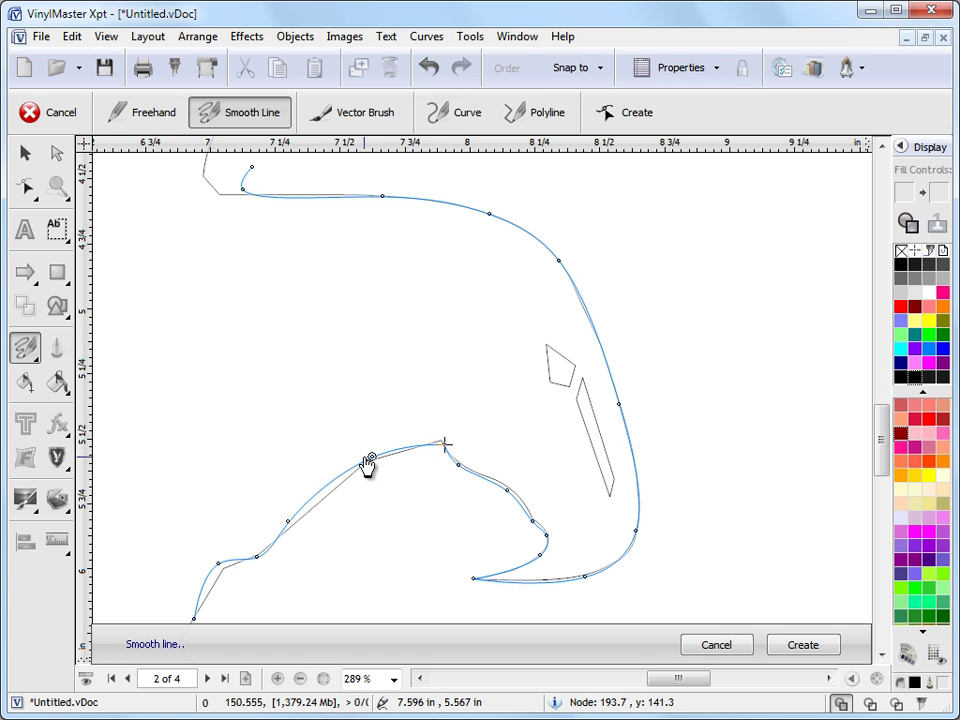
left_click_drag(372, 460, 369, 461)
left_click_drag(445, 442, 437, 438)
left_click_drag(288, 522, 243, 557)
mouse_move(507, 490)
left_mouse_down()
mouse_move(506, 558)
mouse_move(508, 490)
left_mouse_up()
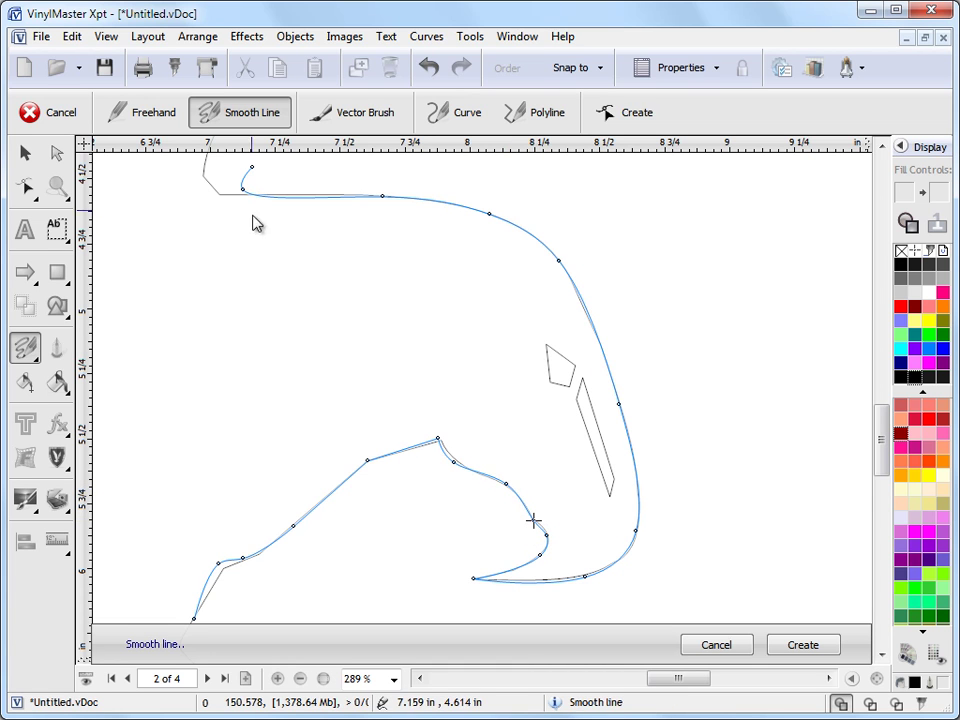
Step: Create the smooth line as a curve and move it clear of the eagle, next to the page's right edge
left_click(814, 644)
left_click(420, 401)
left_click(527, 370)
left_click_drag(418, 392, 720, 405)
left_click_drag(692, 678, 731, 681)
left_click_drag(140, 406, 454, 398)
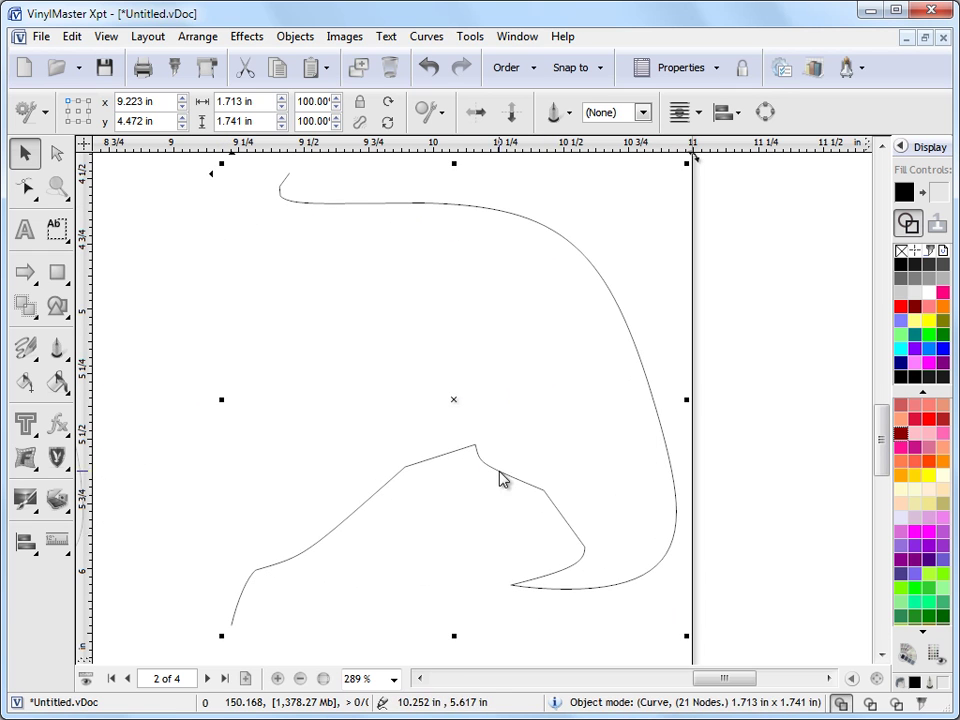
Step: Reshape the forehead section of the traced curve by moving its node and control handle in node editing
left_click(26, 187)
left_click_drag(600, 212, 422, 204)
mouse_move(641, 339)
left_mouse_down()
mouse_move(677, 392)
mouse_move(662, 342)
mouse_move(699, 407)
left_mouse_up()
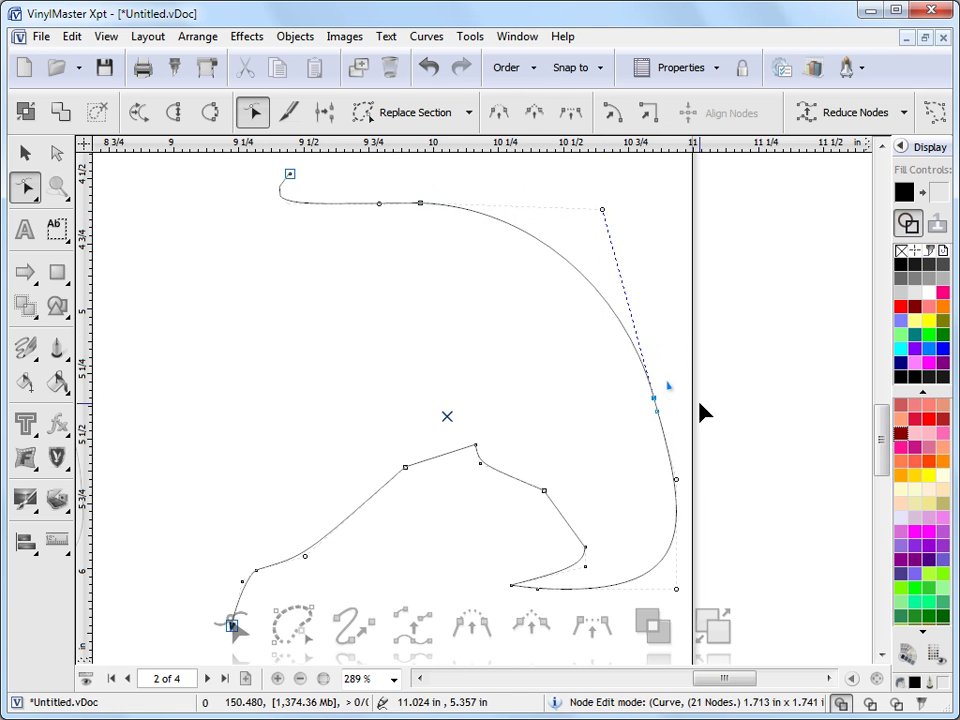
left_click(24, 152)
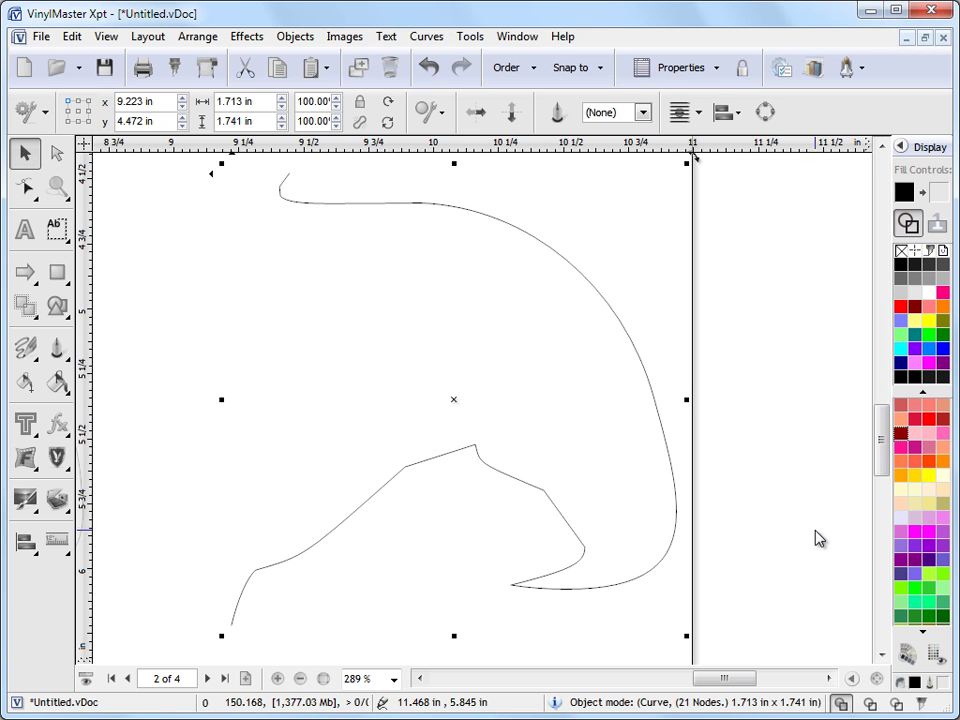
Step: Give the traced curve a solid style 1 pen in red with a width of 0.007 in, and deselect it
left_click(643, 112)
left_click(634, 143)
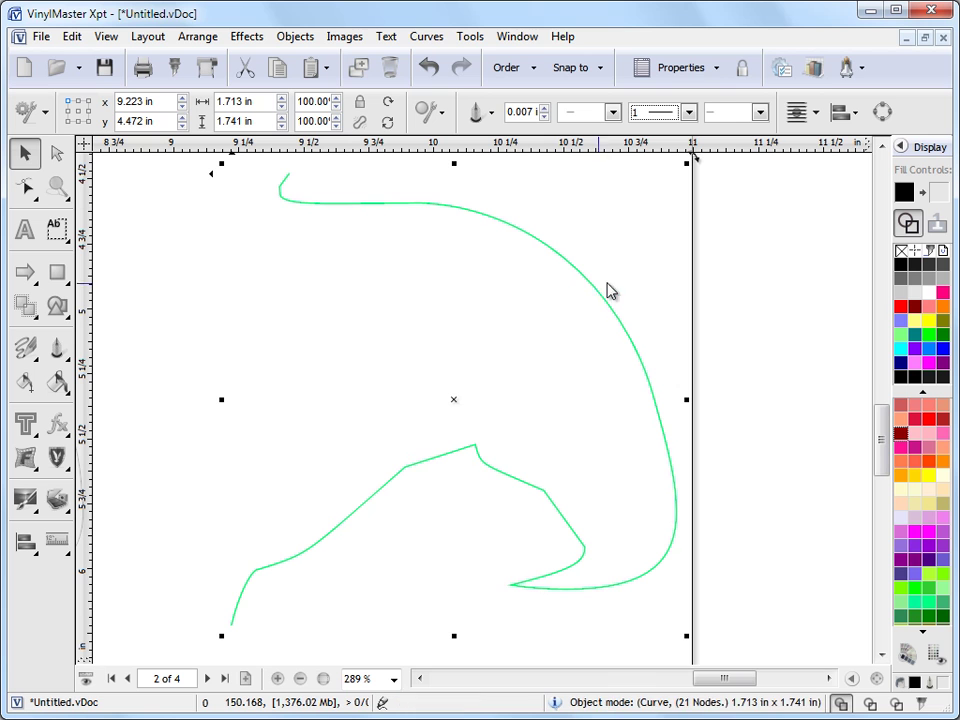
left_click(902, 307)
left_click(545, 110)
left_click(545, 117)
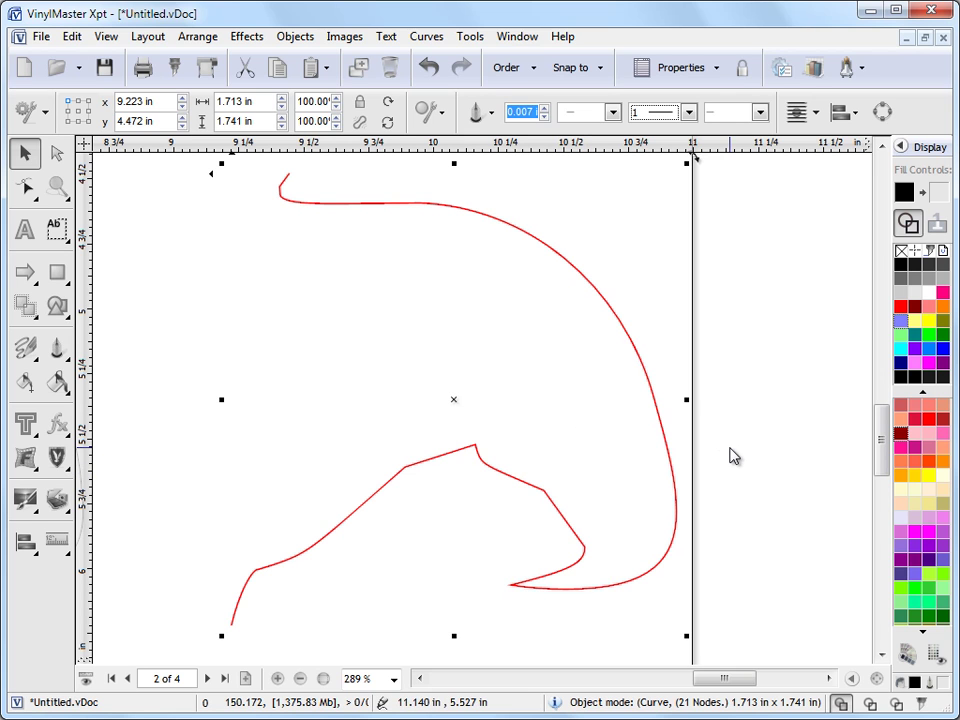
left_click(28, 350)
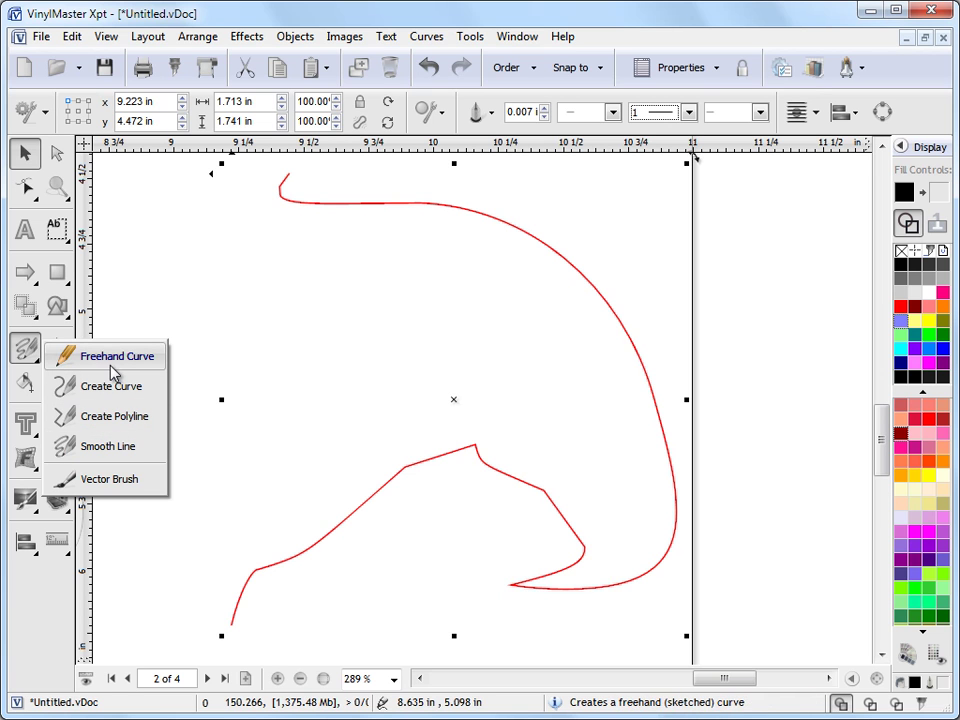
left_click(779, 346)
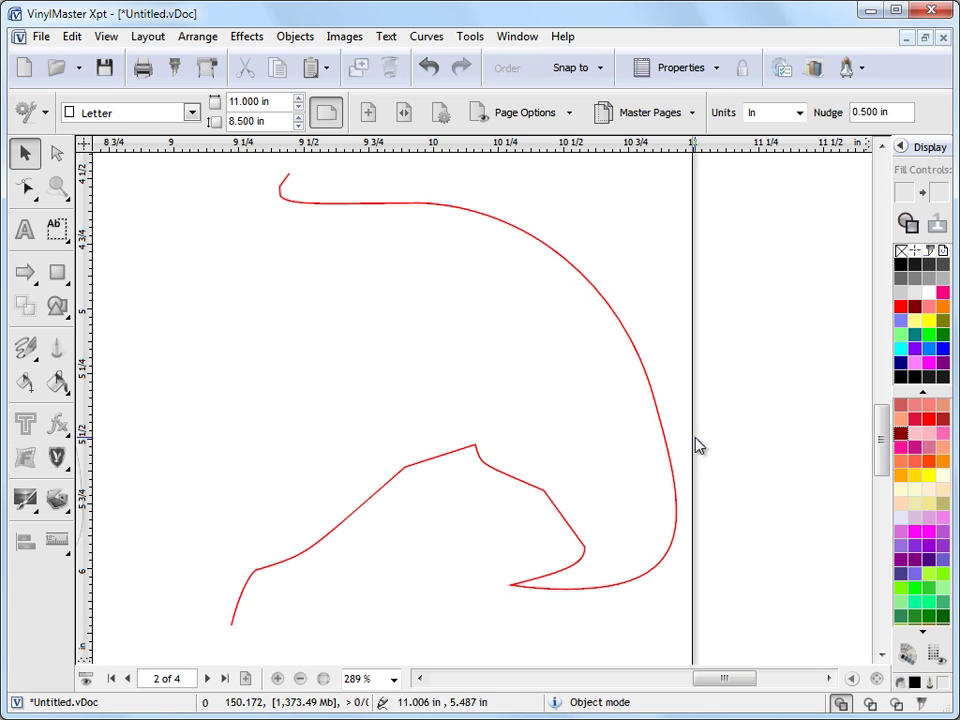
Step: Open Logos.vDoc from the Samples folder and switch to its document window
left_click(879, 654)
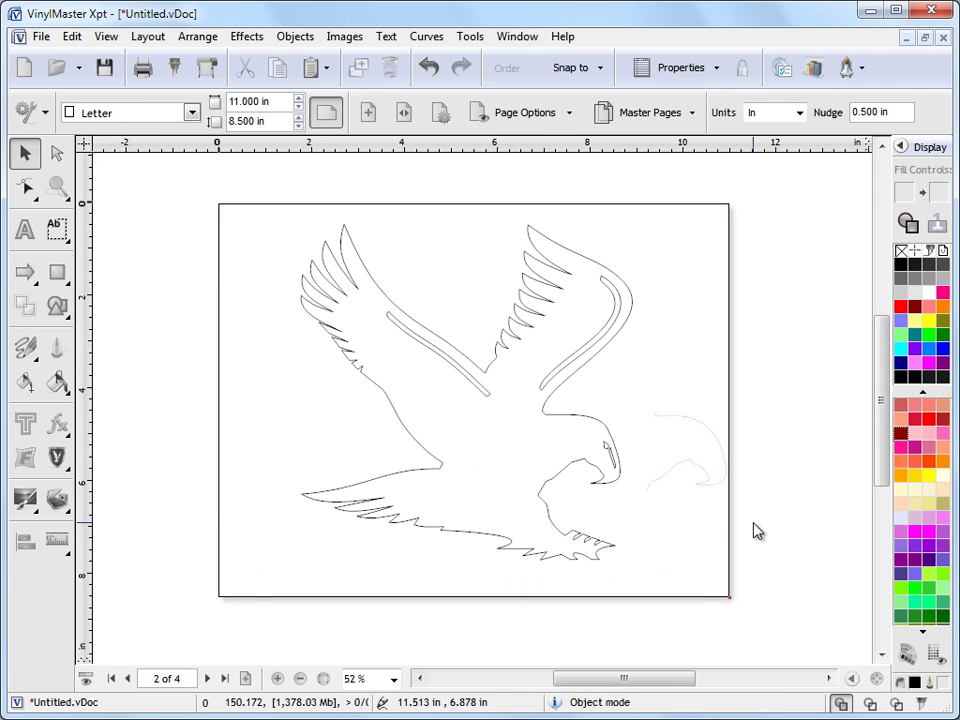
left_click(57, 70)
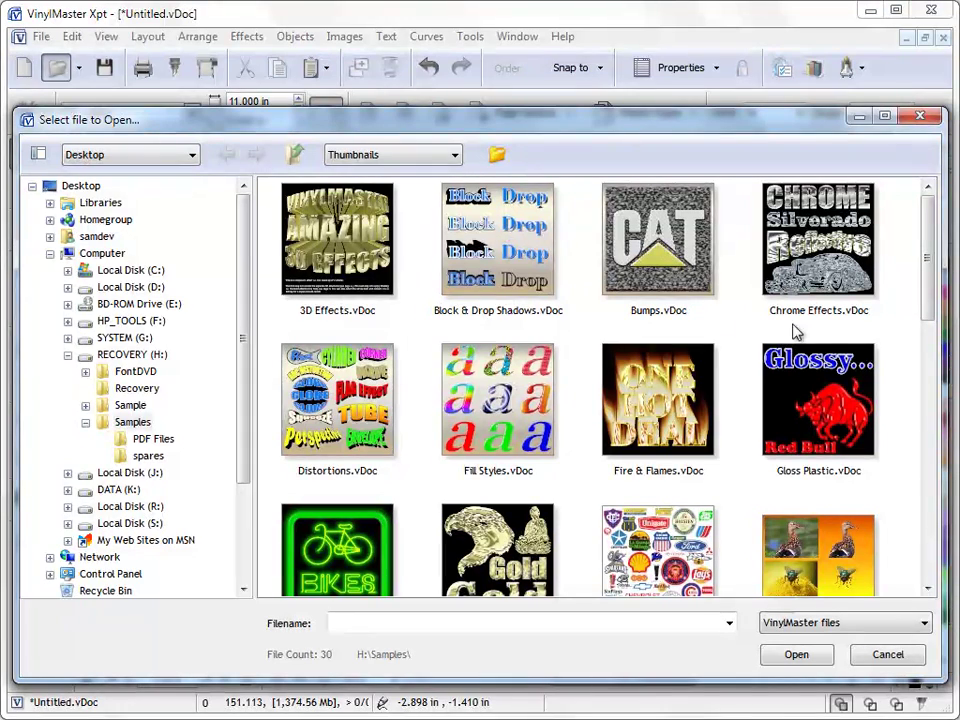
left_click_drag(926, 282, 931, 325)
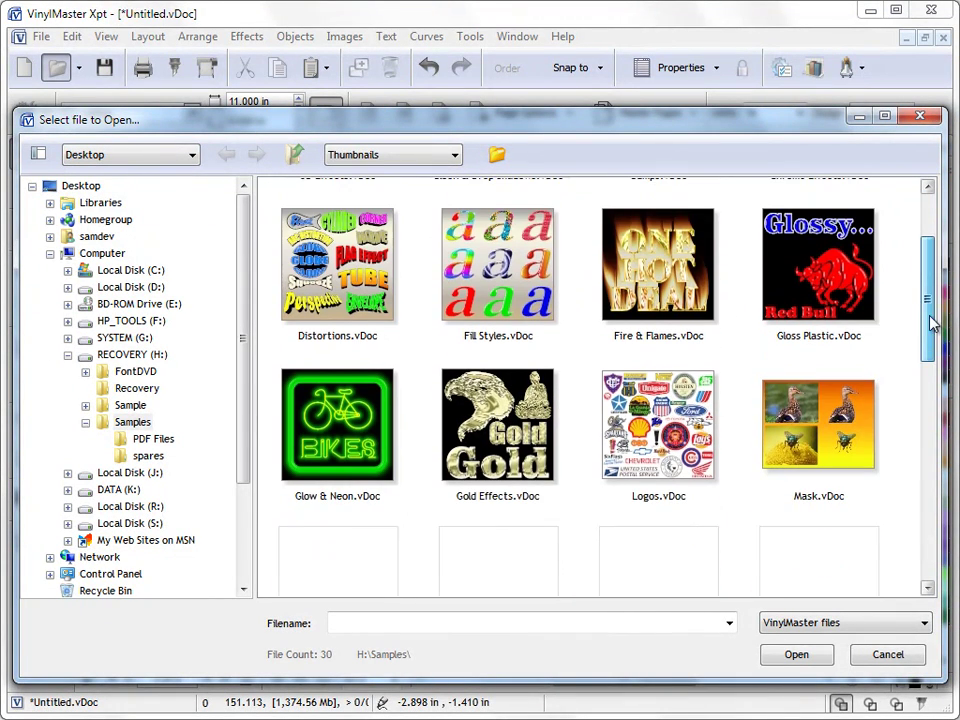
scroll(700, 268, "down", 1)
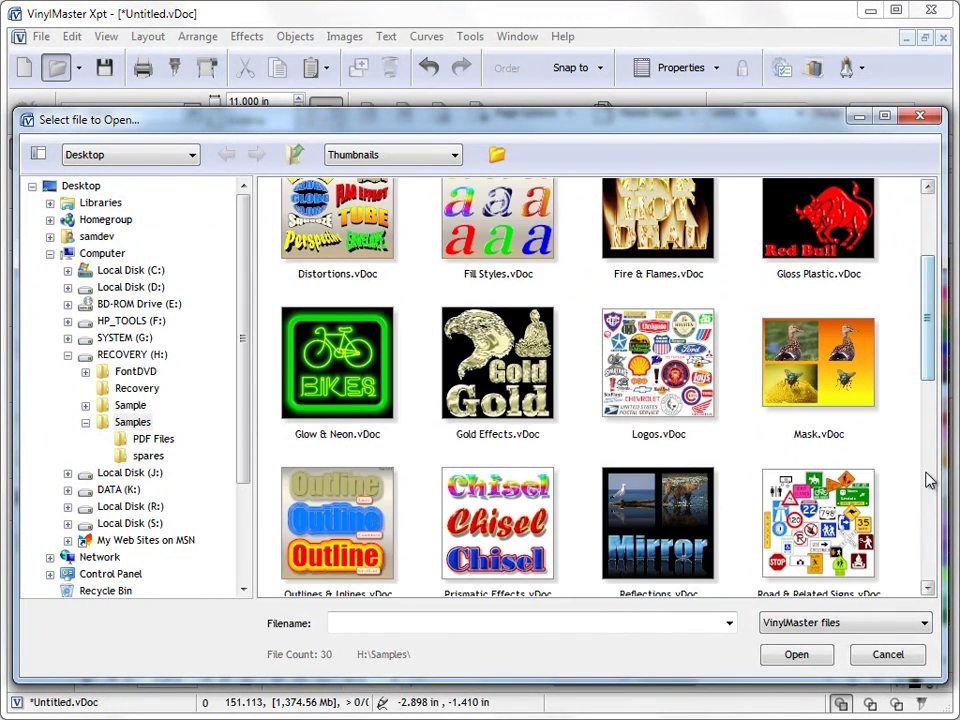
double_click(686, 392)
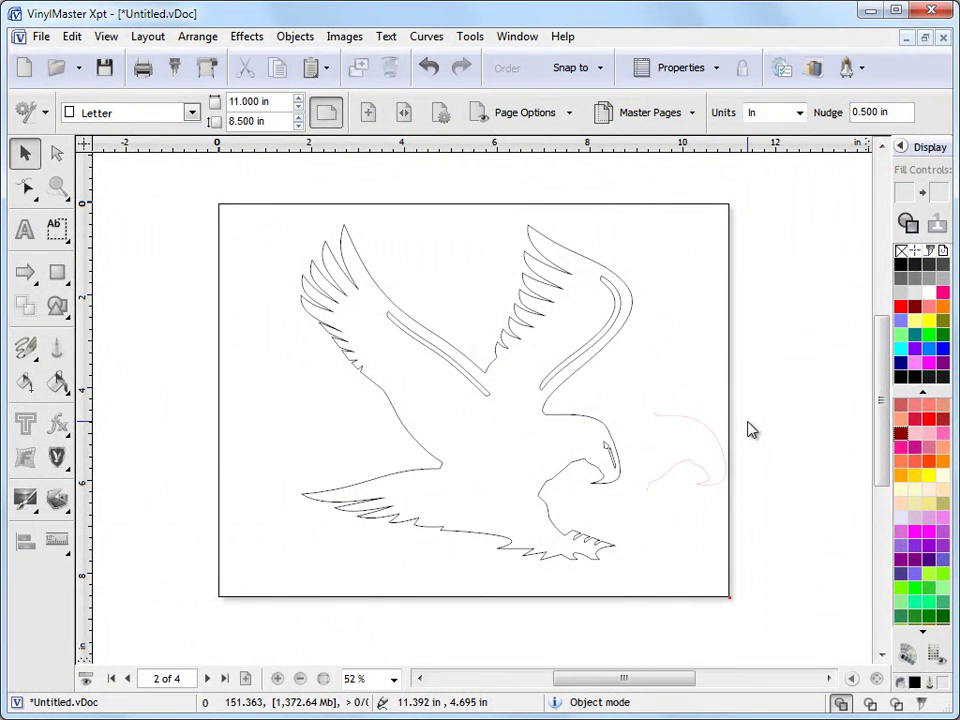
left_click(518, 37)
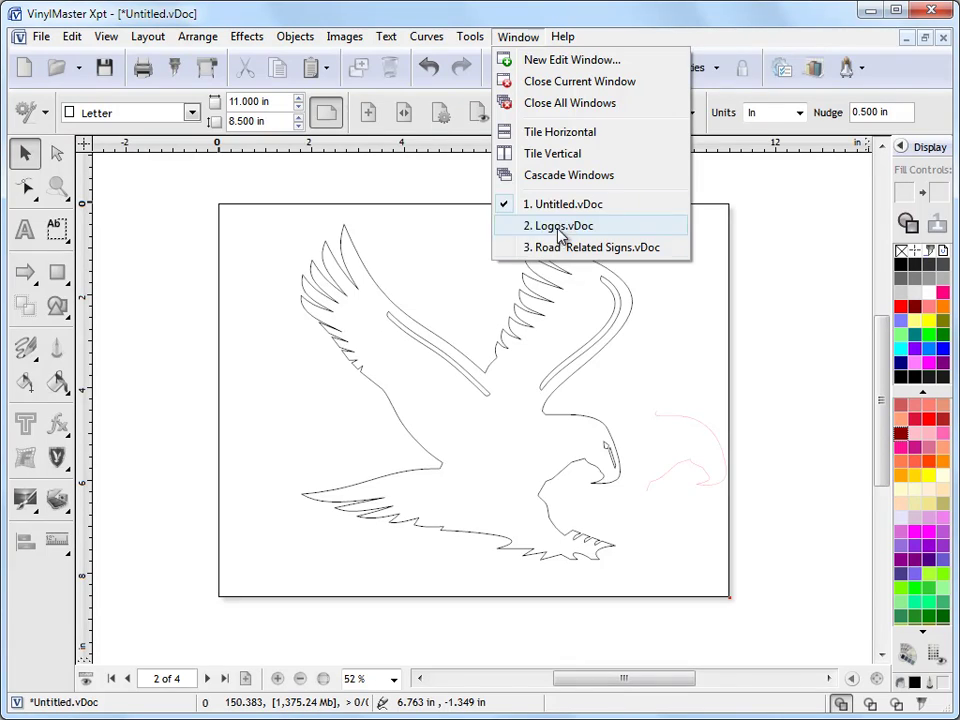
left_click(559, 229)
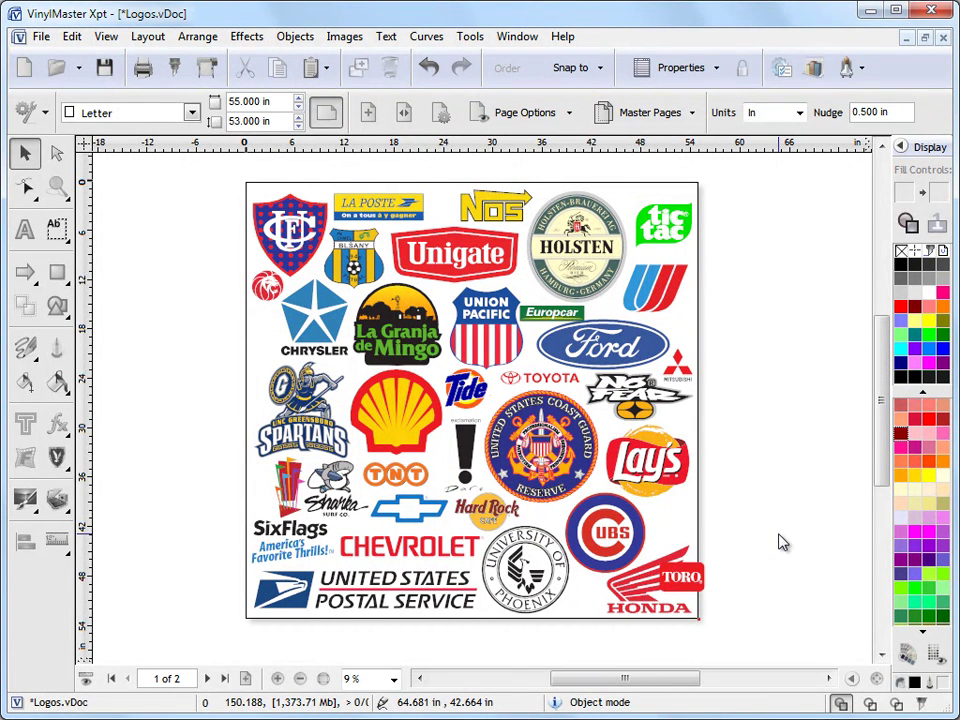
Step: Zoom in on the logos in the middle of page 1 and switch the display to coloured outlines
left_click(56, 186)
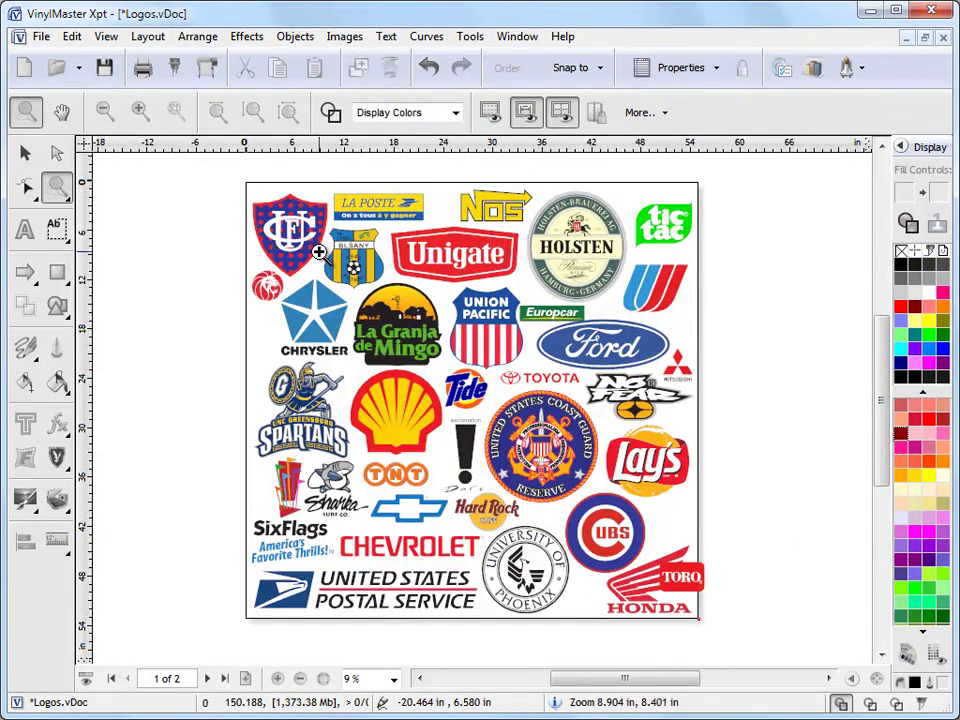
left_click(473, 355)
left_click(869, 704)
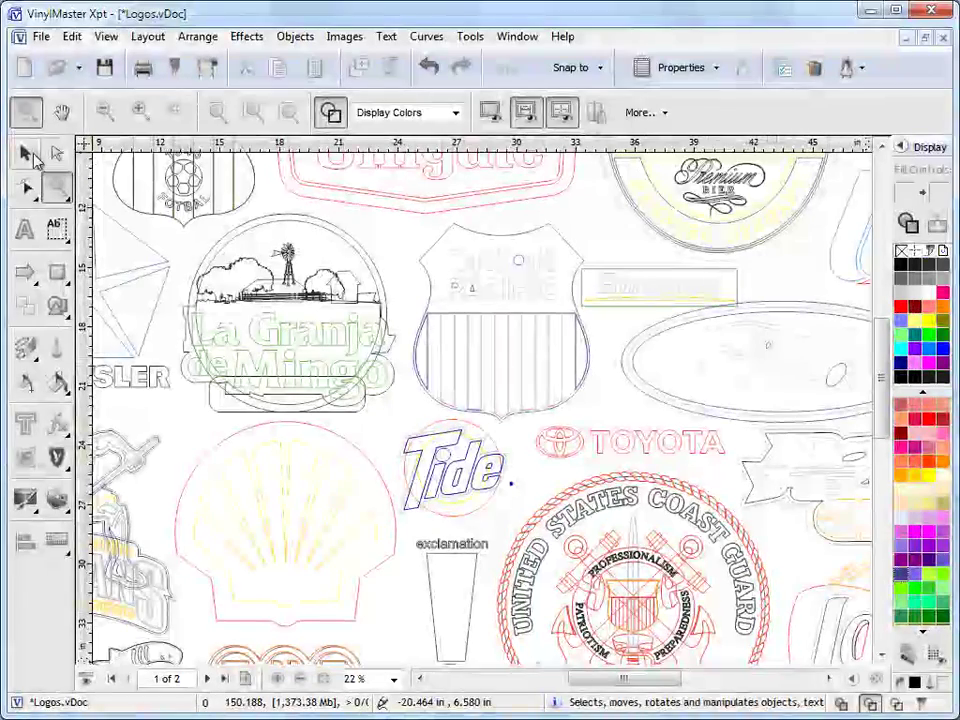
left_click(27, 154)
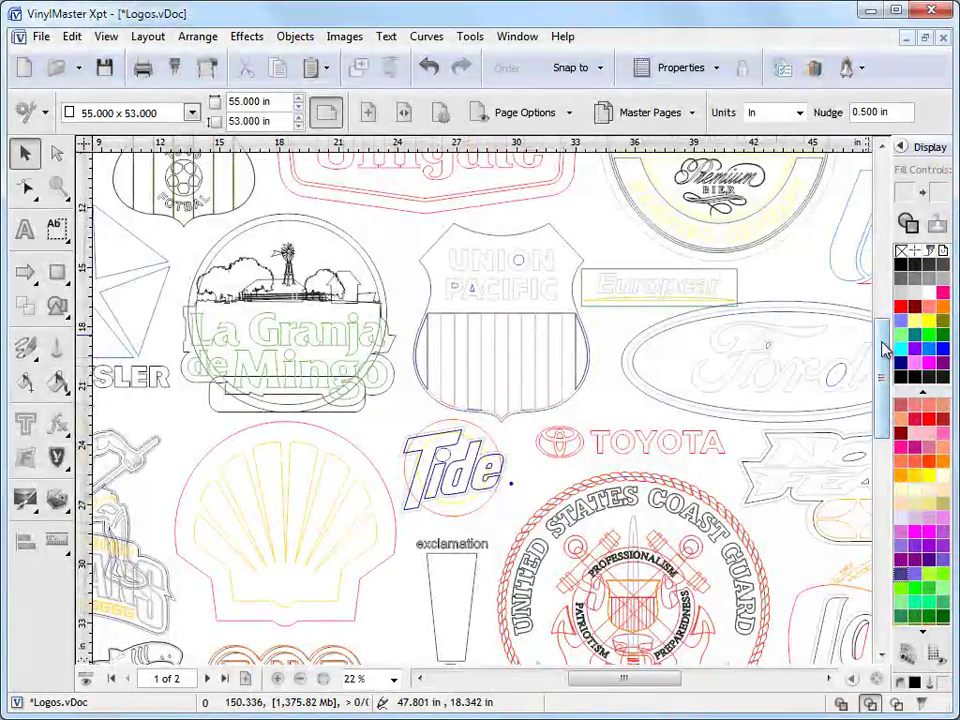
Step: Reshape the upper-left corner of the green tic tac leaf by moving its outline nodes, and return the display to full colour
left_click_drag(885, 338, 874, 302)
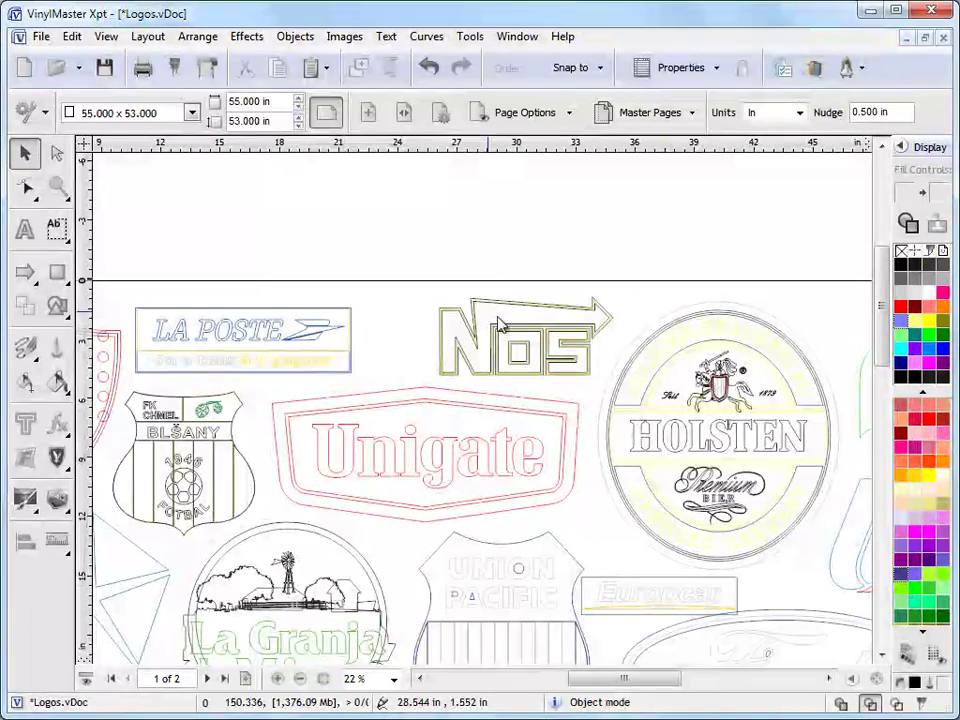
left_click_drag(597, 679, 625, 680)
left_click(730, 388)
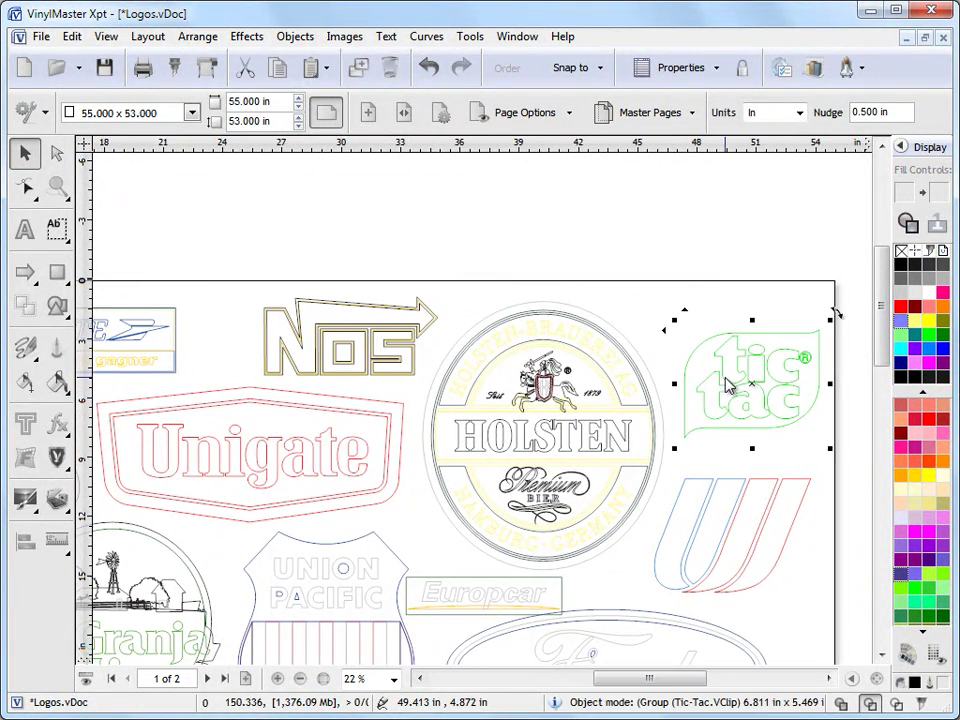
key("F10")
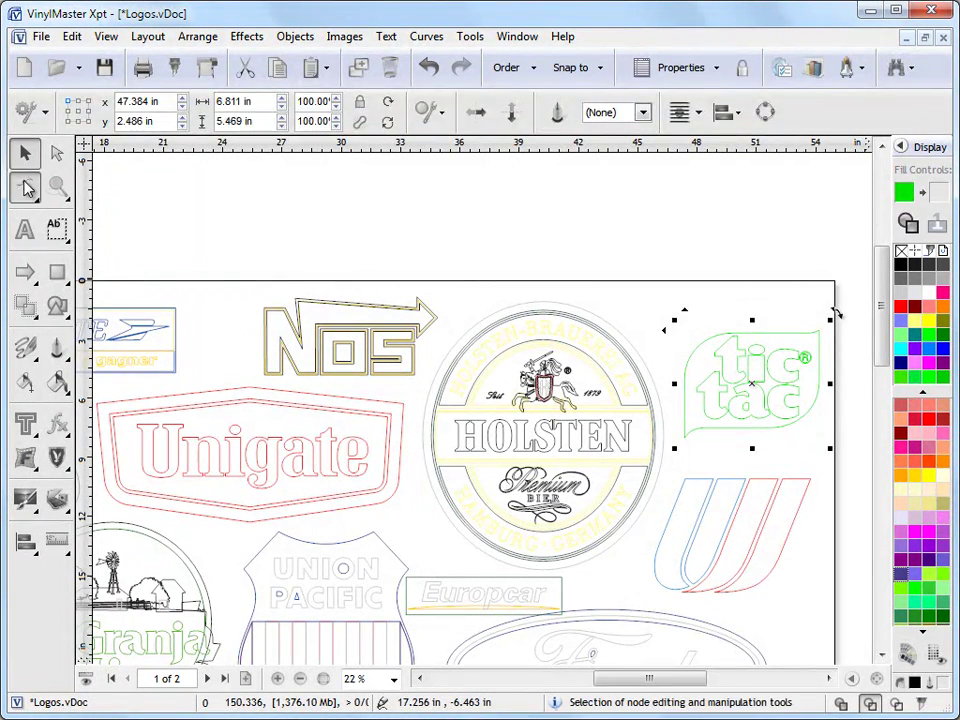
left_click(716, 341)
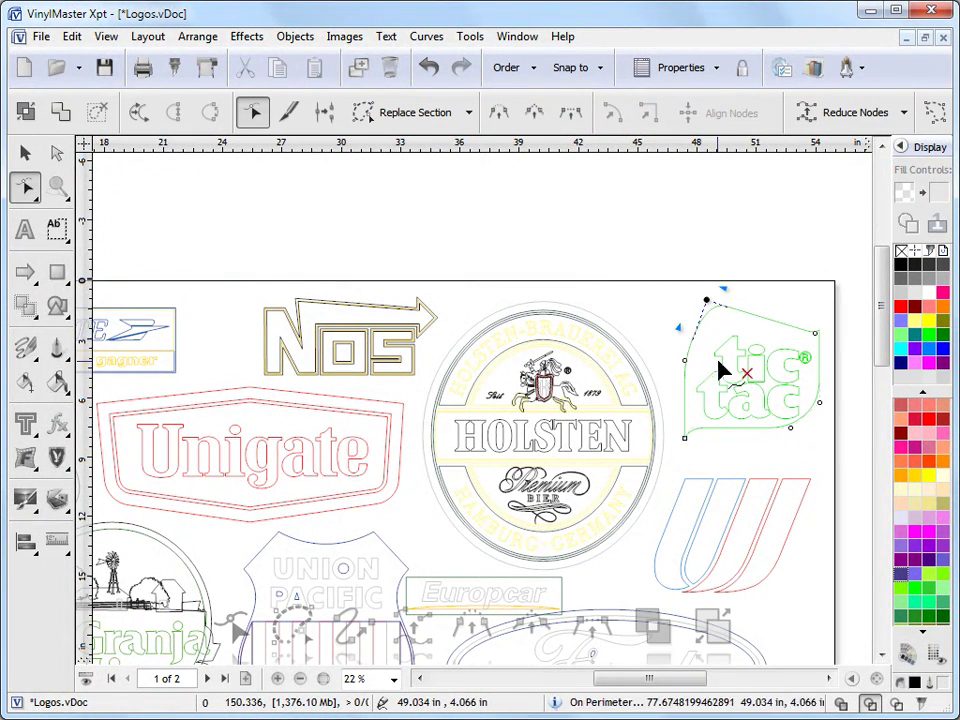
left_click_drag(707, 326, 708, 318)
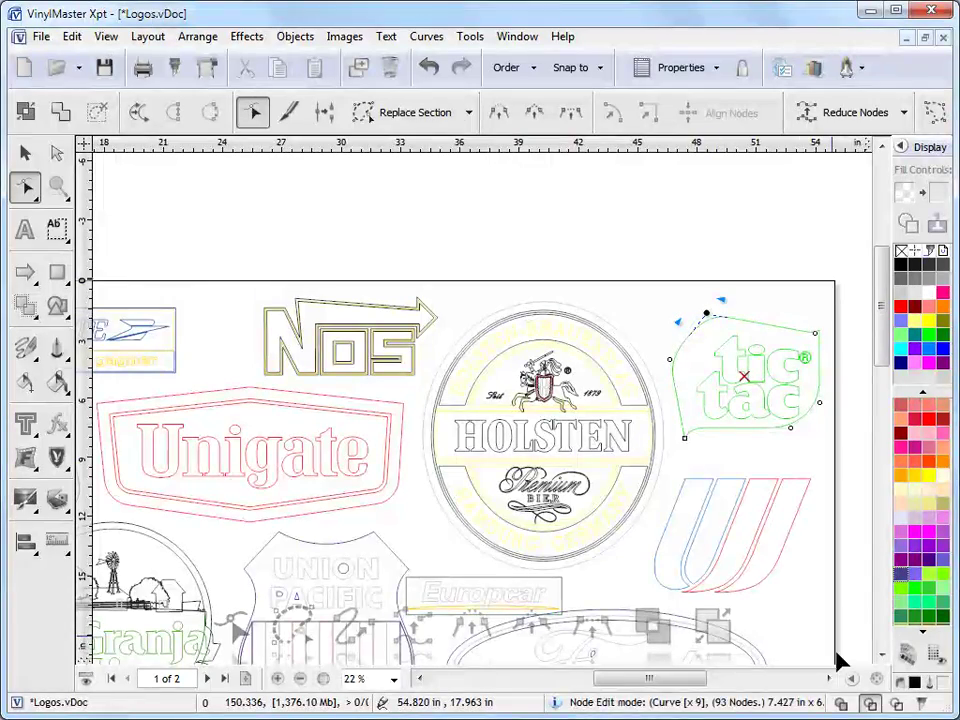
left_click(842, 703)
left_click_drag(686, 364, 667, 354)
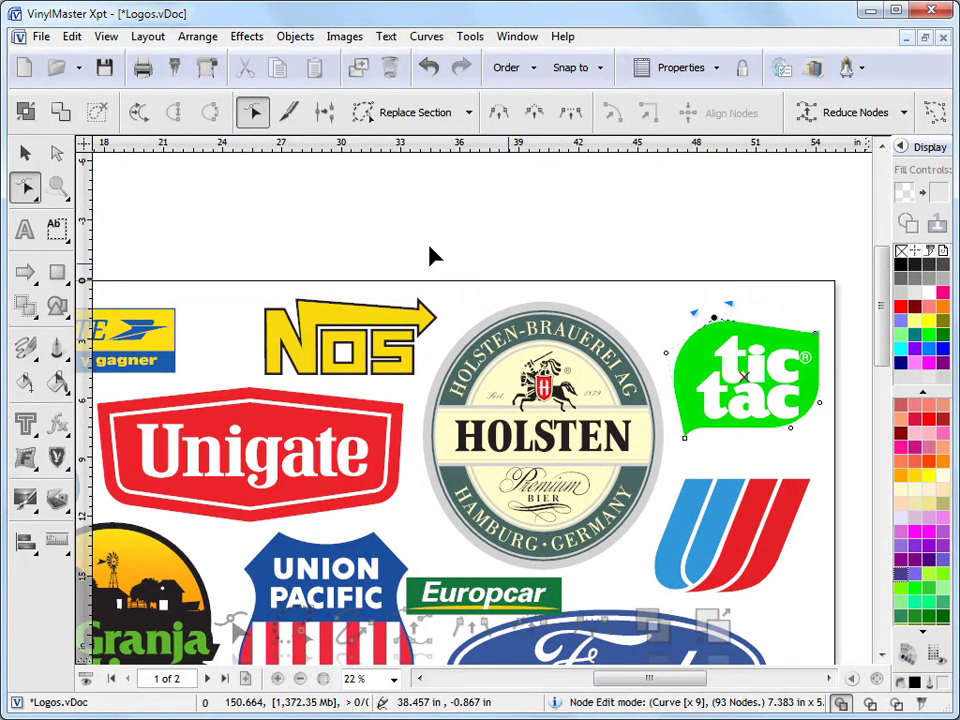
Step: Leave node editing, deselect the tic tac leaf, and add a blank page after page 2
left_click(25, 152)
left_click(392, 216)
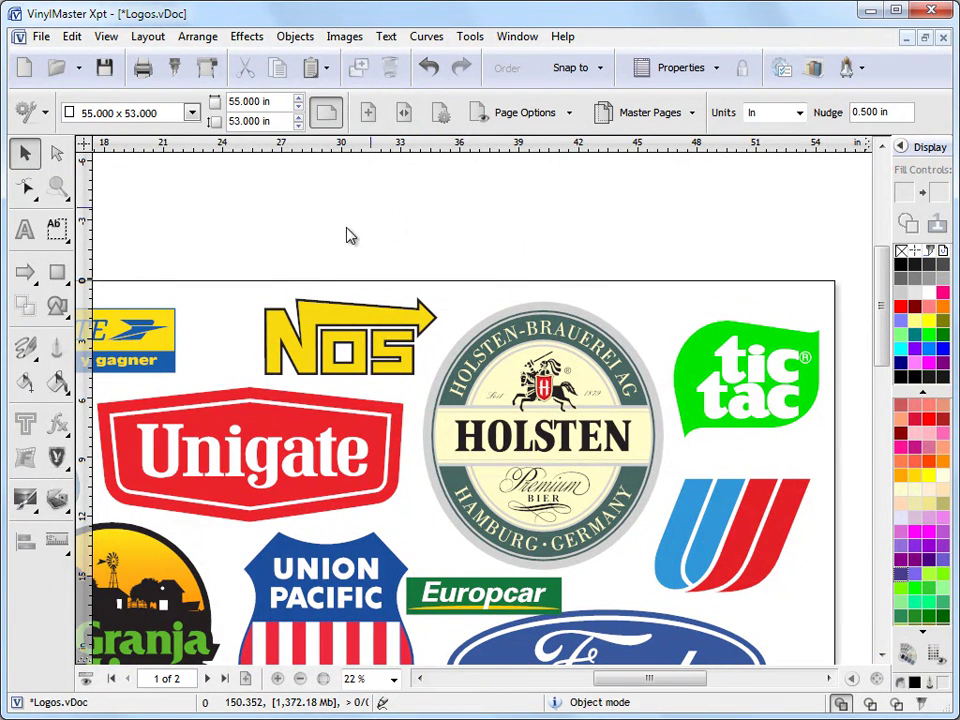
left_click(245, 679)
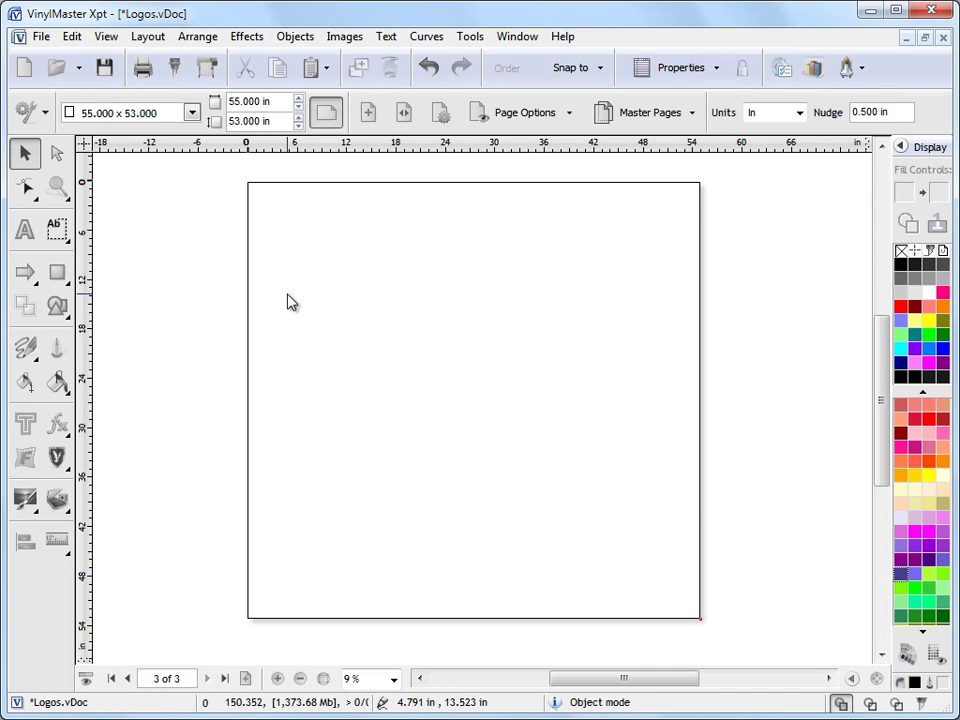
Step: Draw a rectangle about 13.4 by 11.2 in near the upper-left corner of the new page, and a triangle overlapping it
left_click(58, 273)
left_click_drag(320, 245, 429, 332)
left_click(64, 281)
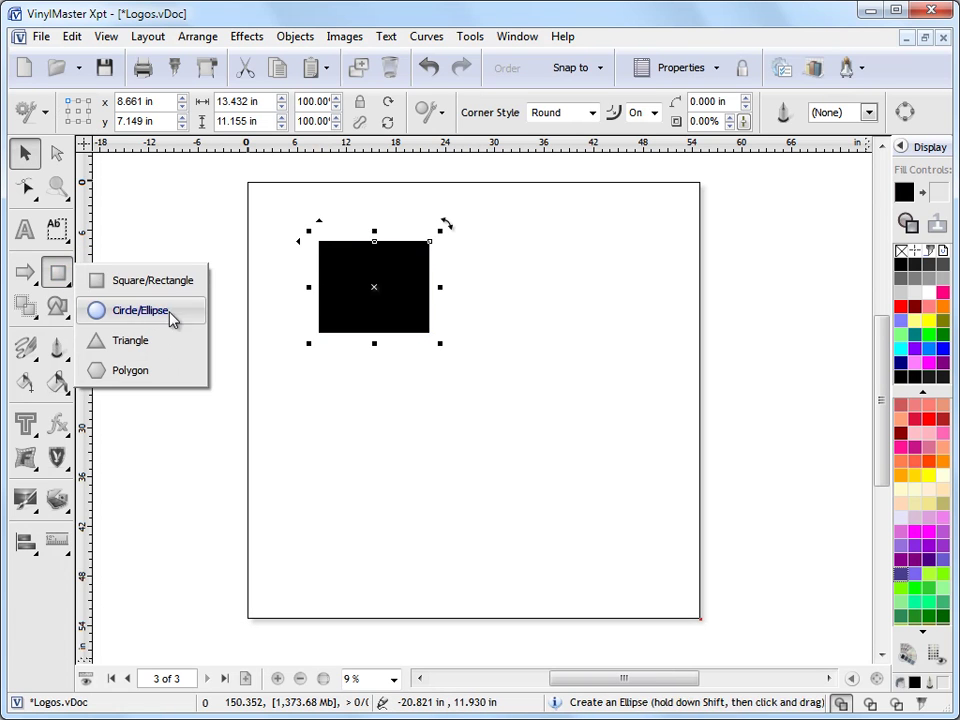
left_click(128, 340)
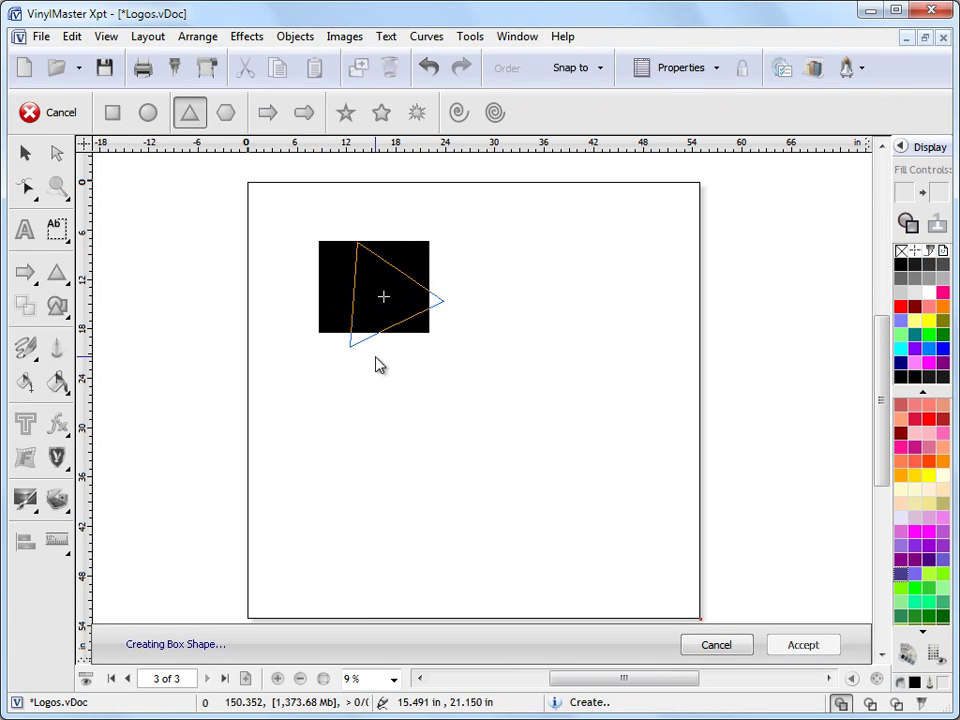
key("Return")
left_click_drag(392, 296, 423, 335)
Step: Draw a circle about 12.2 in across over the rectangle's lower-right corner, and shift the rectangle slightly left and down
left_click(56, 272)
left_click(98, 309)
key("Return")
left_click(323, 279)
mouse_move(323, 279)
left_mouse_down()
mouse_move(320, 294)
mouse_move(311, 283)
left_mouse_up()
left_click(568, 304)
Step: Fill the rectangle with blue and the circle with red
left_click(405, 270)
left_click(934, 350)
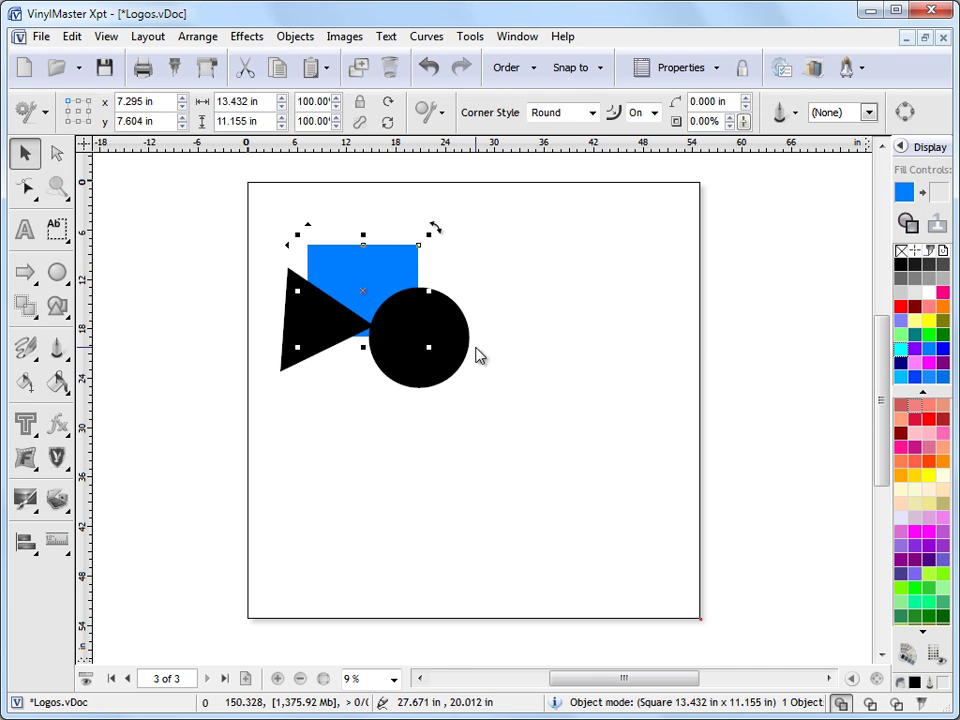
left_click(460, 348)
left_click(903, 306)
left_click(310, 265)
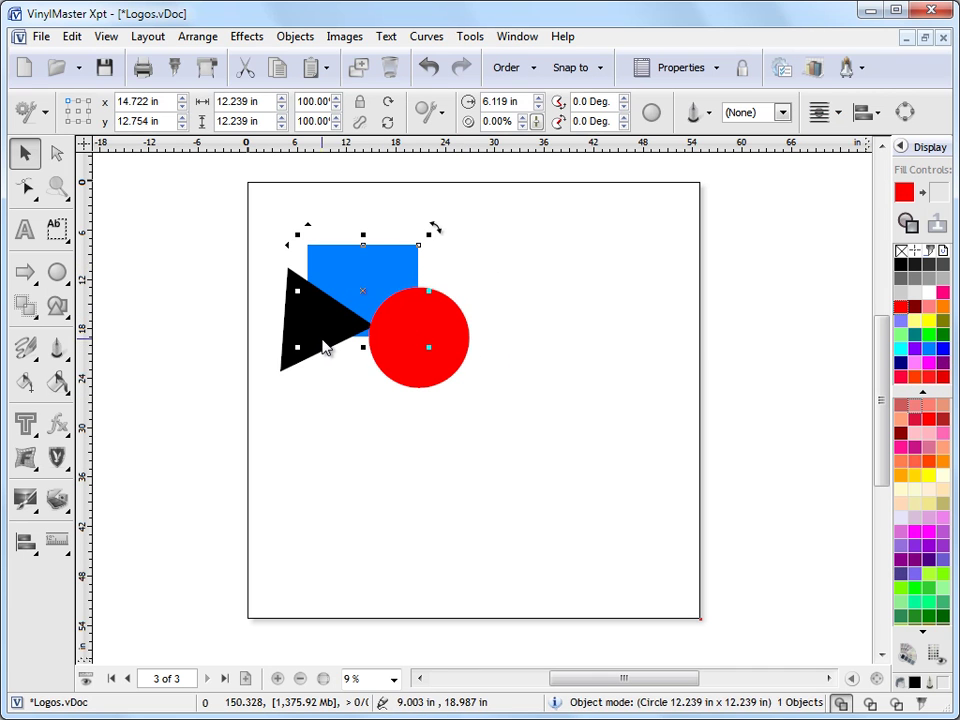
left_click(931, 333)
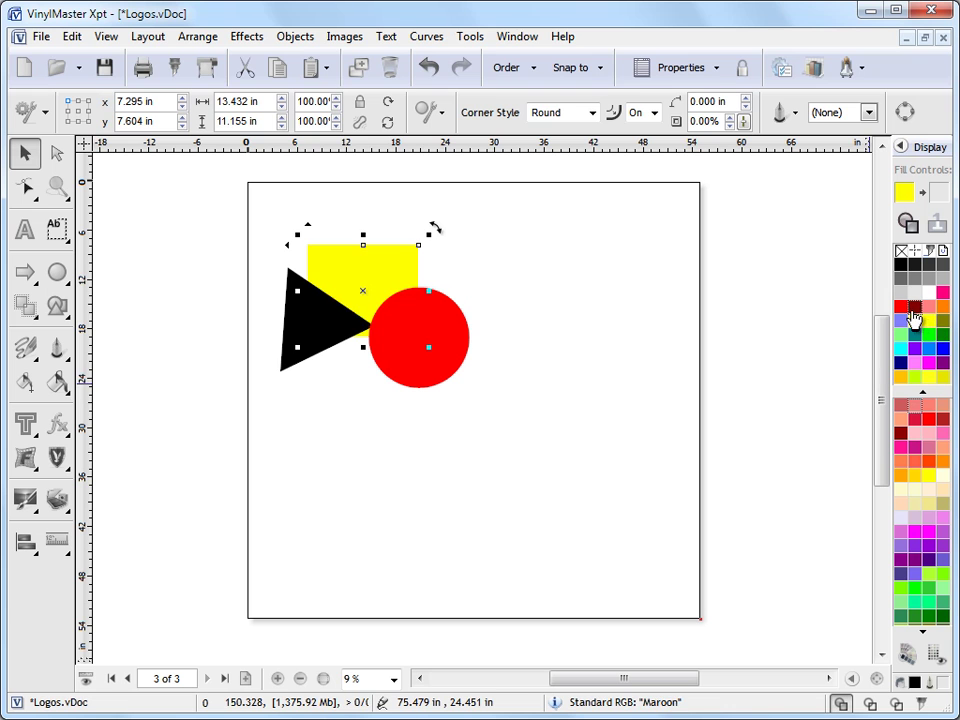
left_click(913, 310)
left_click(934, 350)
Step: Enlarge the triangle slightly and fill it with bright green, and move the red circle a little closer to it
left_click(300, 357)
left_click_drag(300, 357, 311, 388)
left_click(929, 334)
left_click_drag(468, 358, 460, 355)
left_click(490, 332)
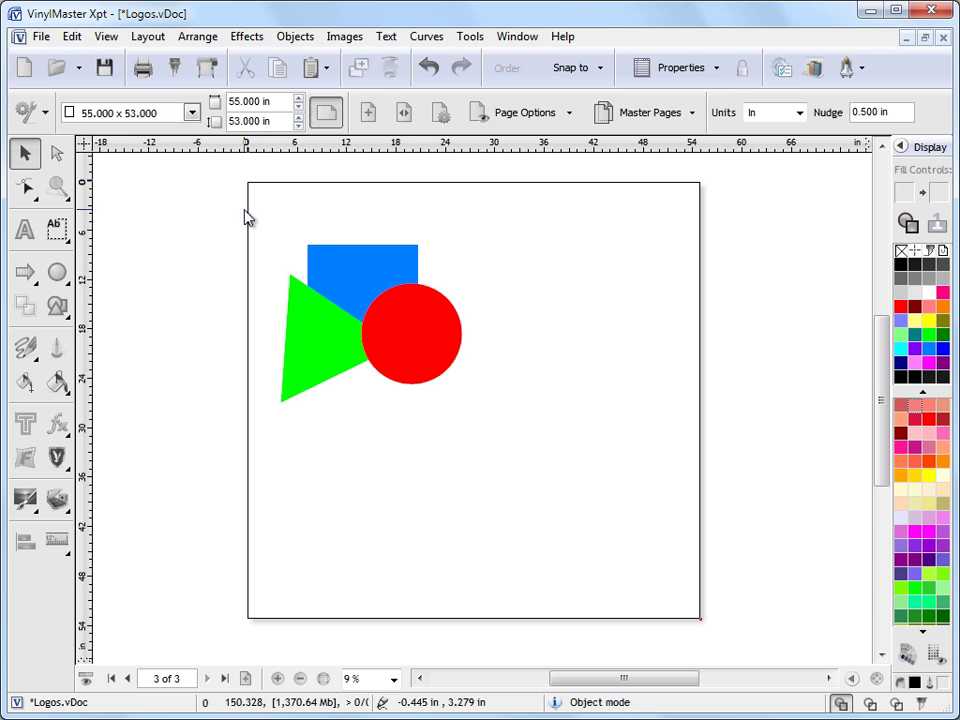
Step: Weld the rectangle, triangle and circle into a single shape, and display it as an outline without fill
left_click_drag(245, 217, 550, 490)
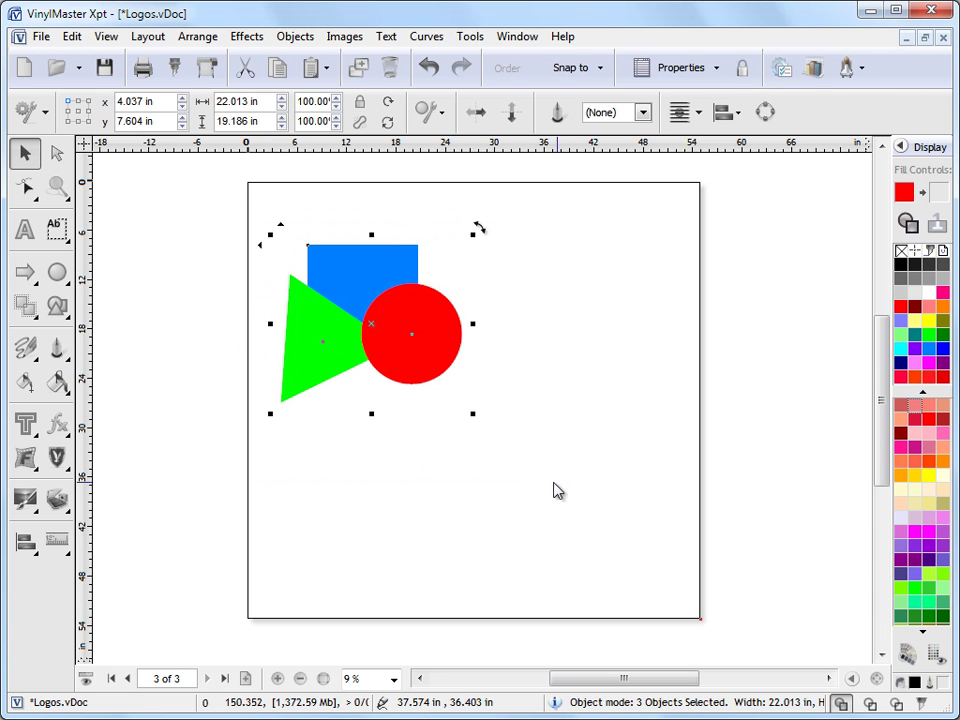
left_click(34, 312)
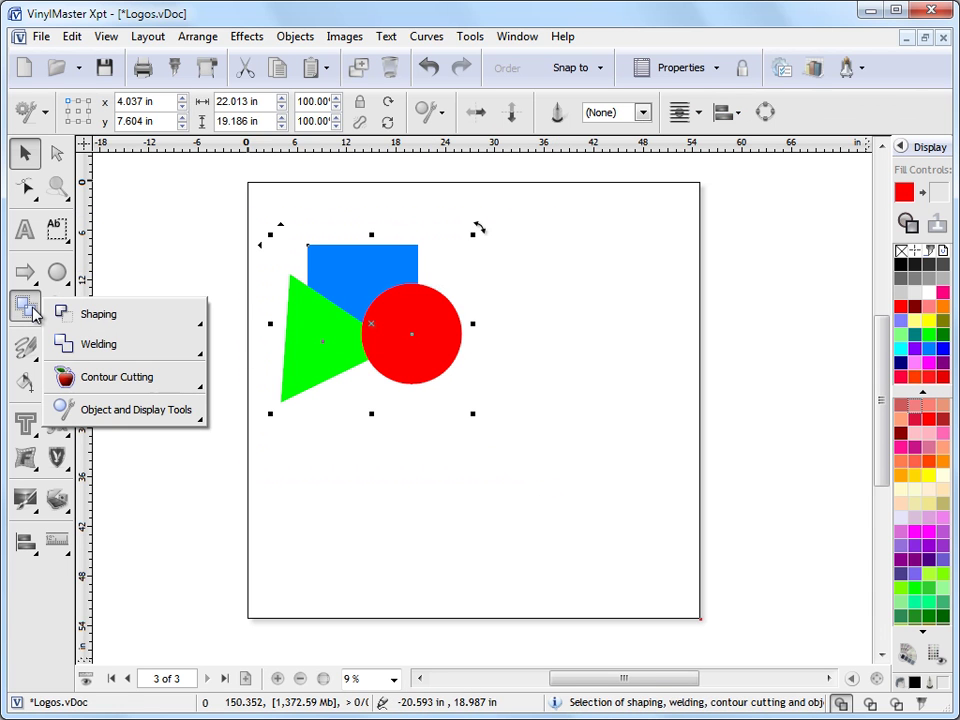
mouse_move(94, 339)
left_click(250, 357)
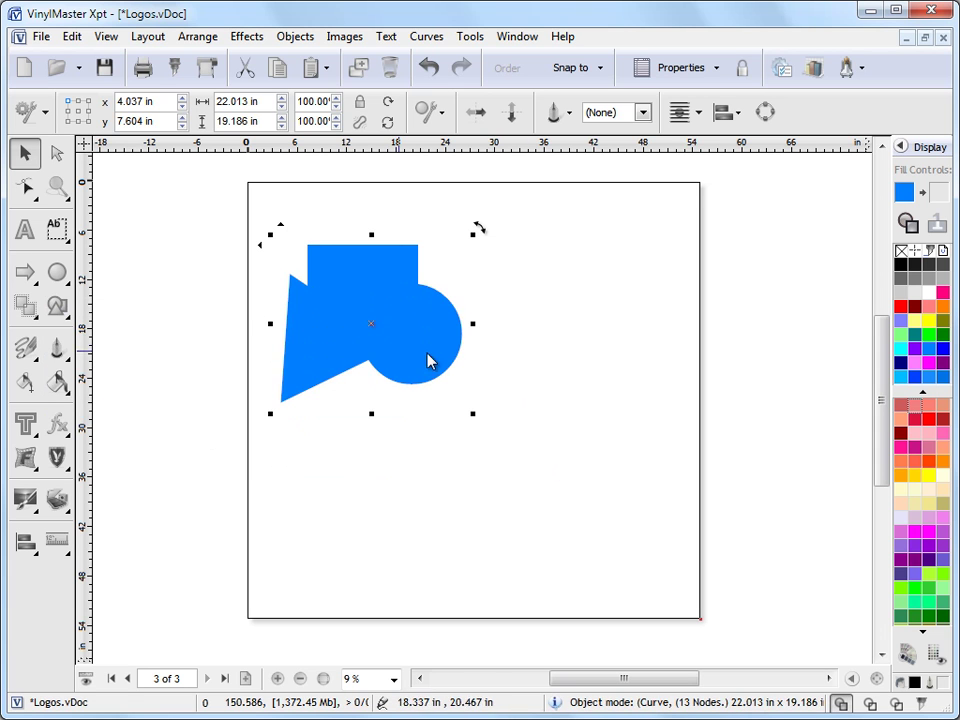
left_click(902, 251)
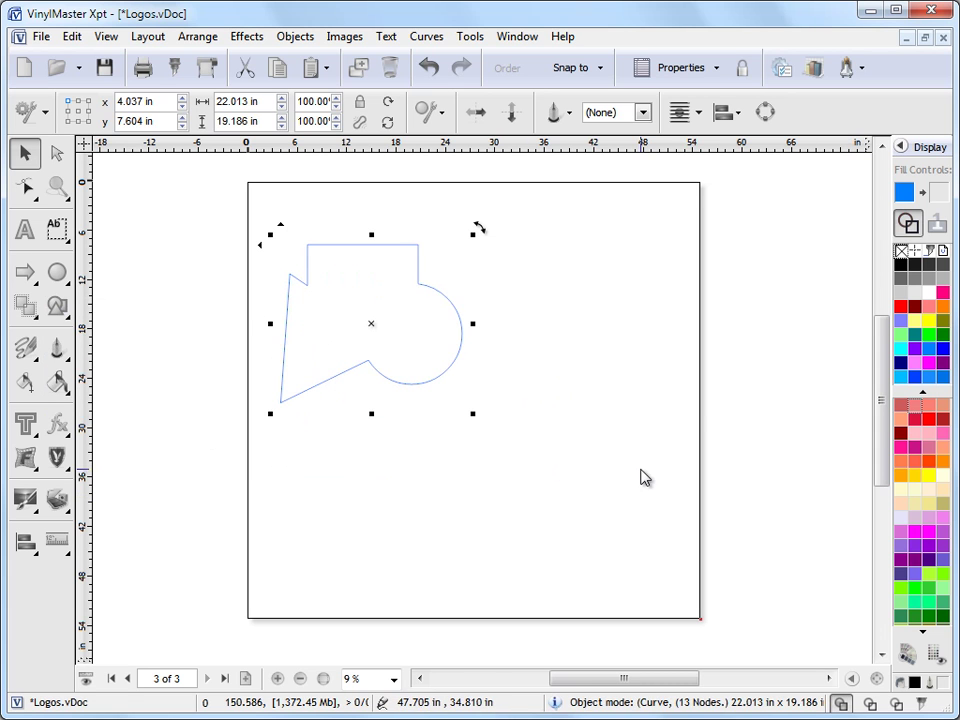
Step: Undo the outline display and the weld of the three shapes
left_click(429, 68)
left_click(576, 315)
left_click(431, 68)
left_click(512, 330)
Step: Cut the red circle out of the blue rectangle with Back Minus Front, and undo the cut
left_click(405, 318)
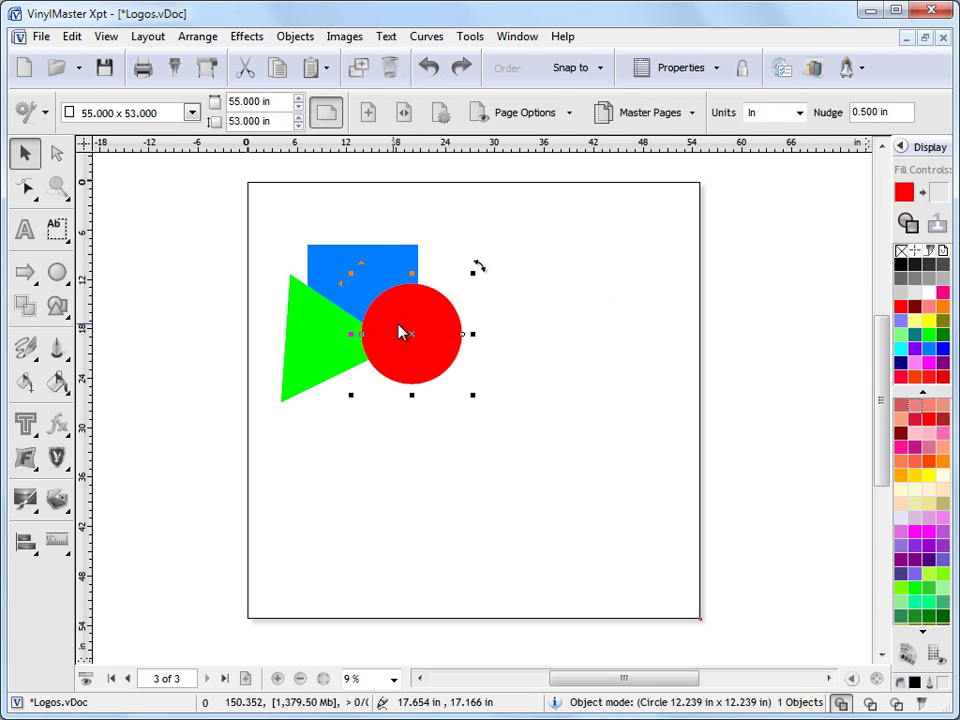
left_click(378, 257, "shift")
left_click(24, 304)
mouse_move(103, 316)
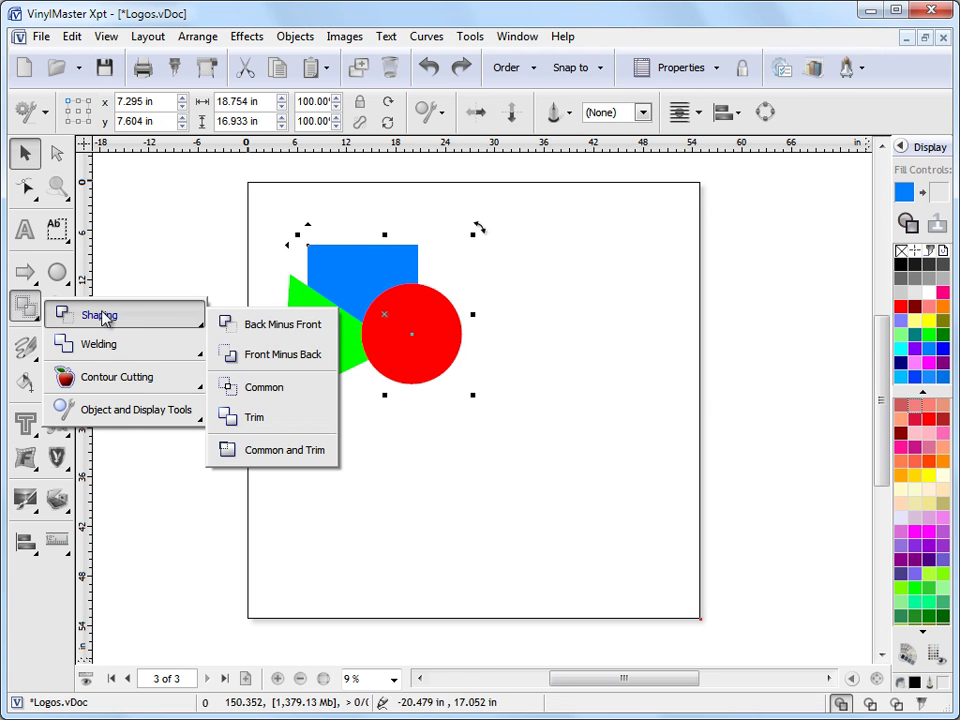
left_click(285, 328)
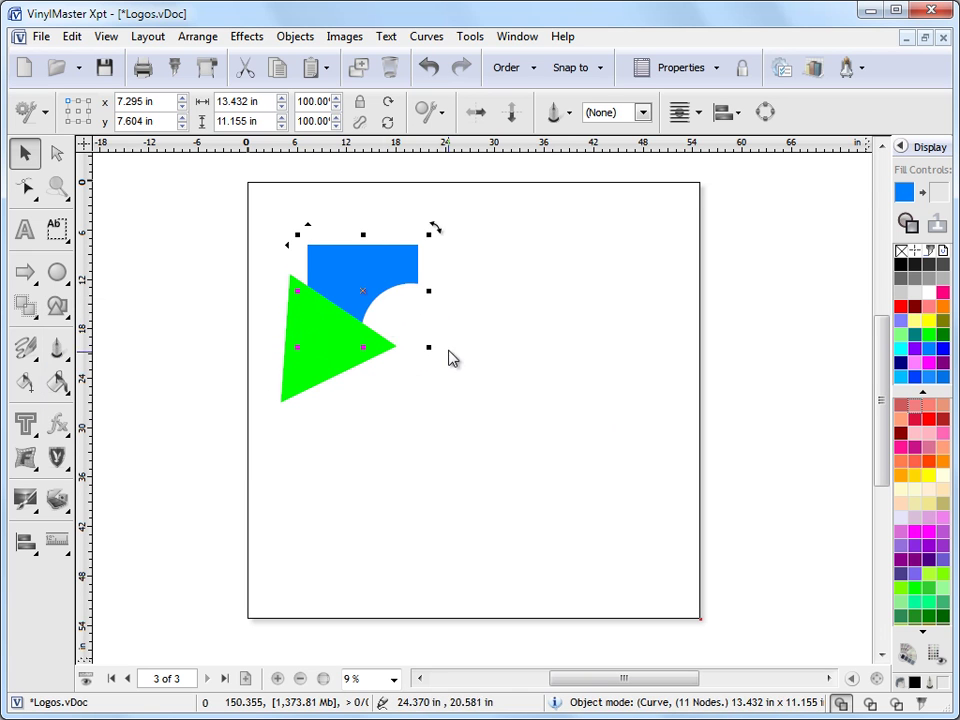
left_click(428, 67)
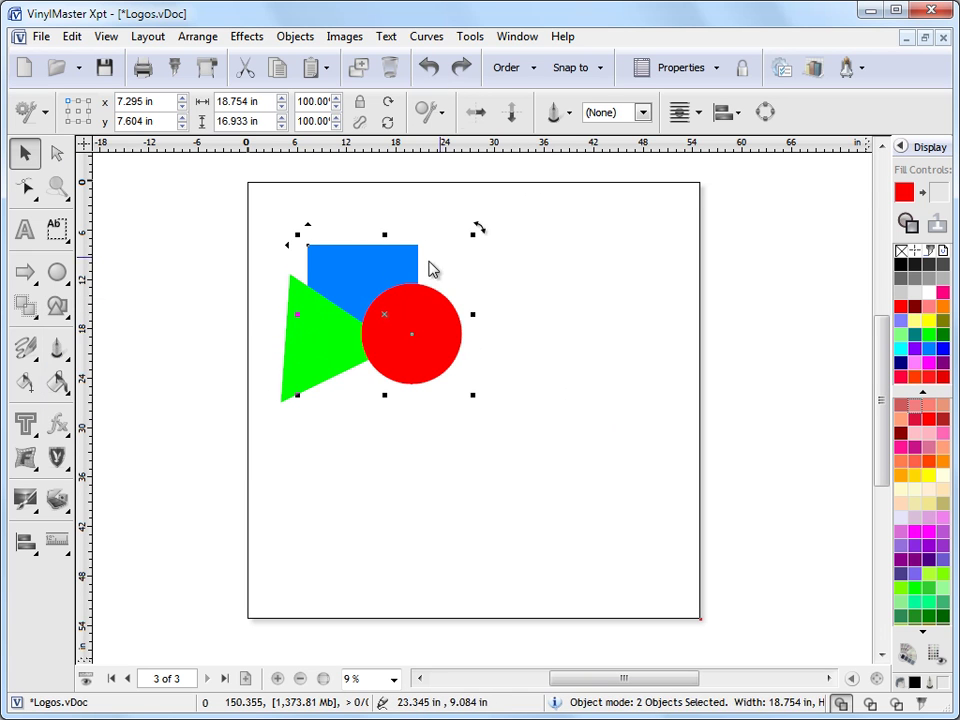
Step: Cut the blue rectangle out of the red circle with Front Minus Back, and undo the cut
left_click(26, 271)
left_click(28, 308)
mouse_move(140, 317)
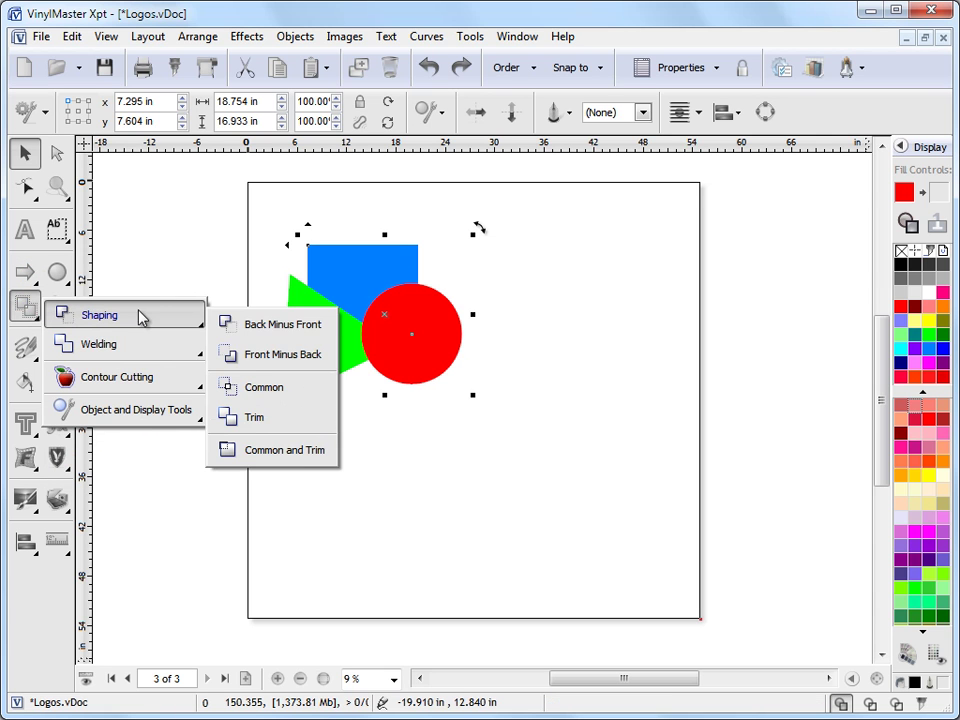
left_click(290, 356)
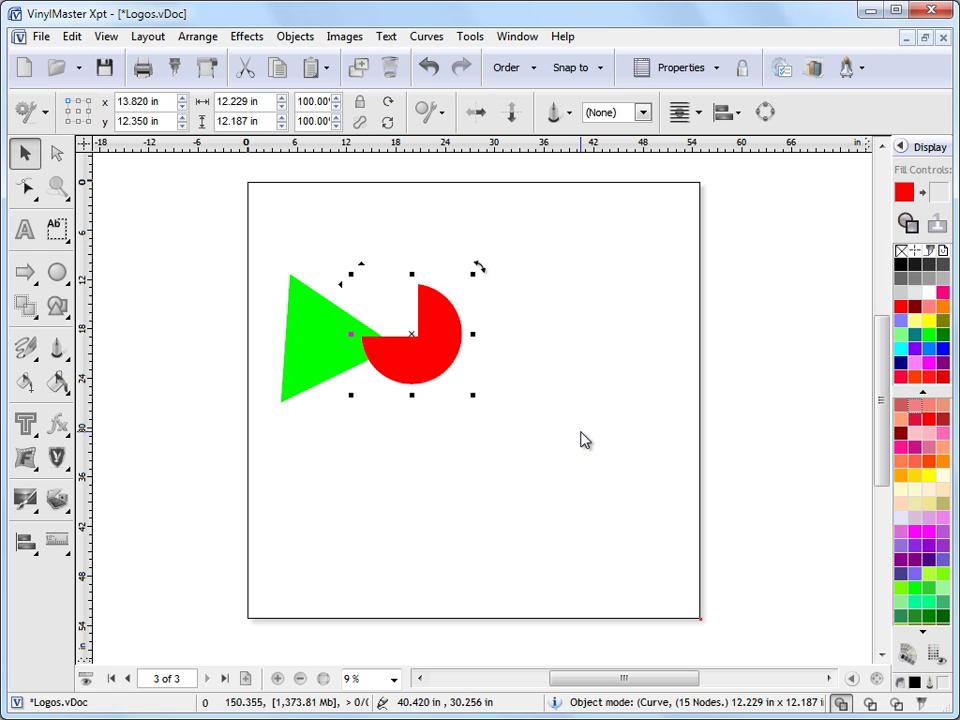
left_click(430, 70)
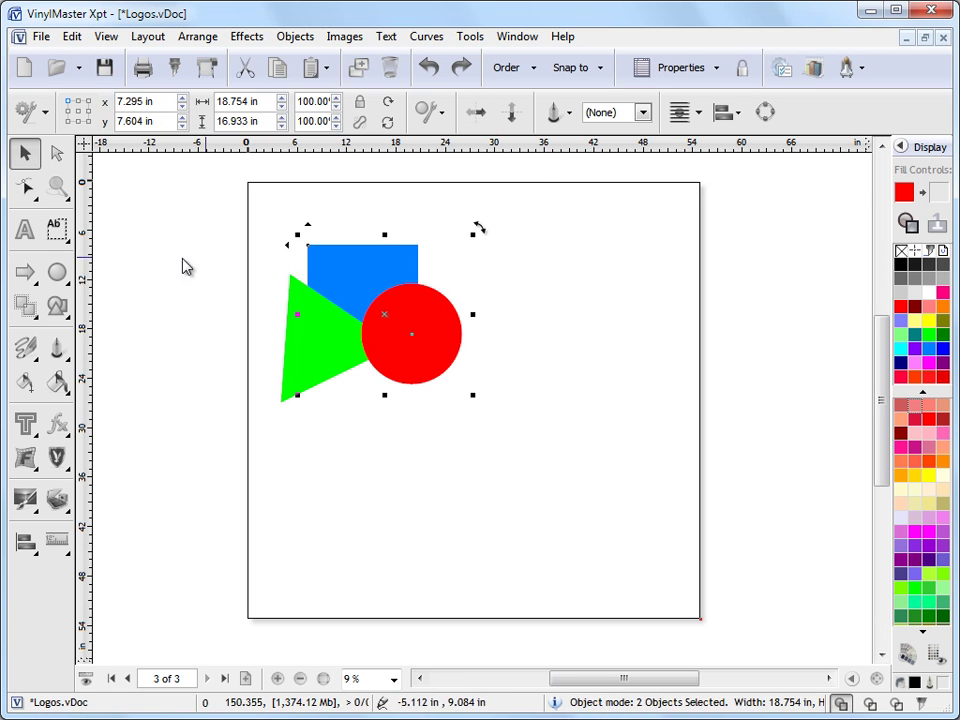
left_click(37, 308)
mouse_move(150, 316)
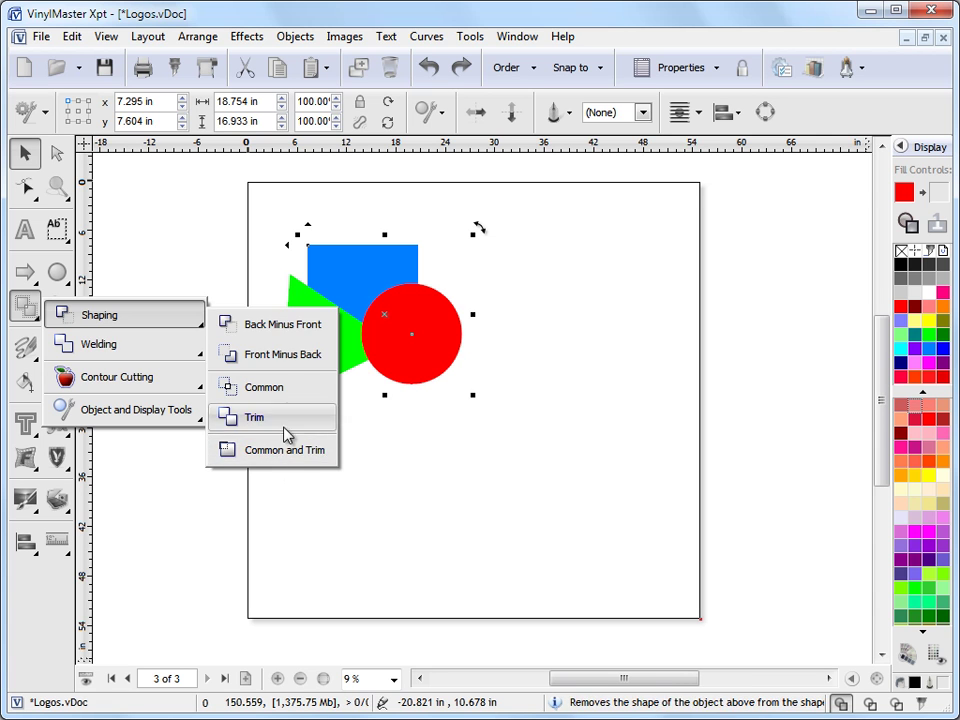
mouse_move(175, 355)
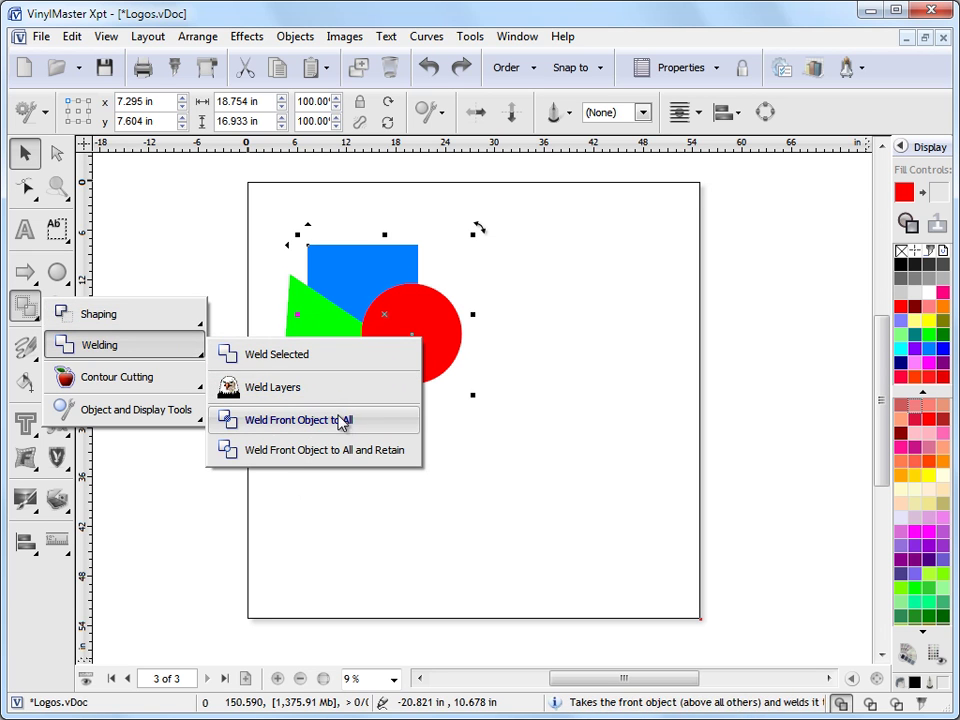
left_click(548, 418)
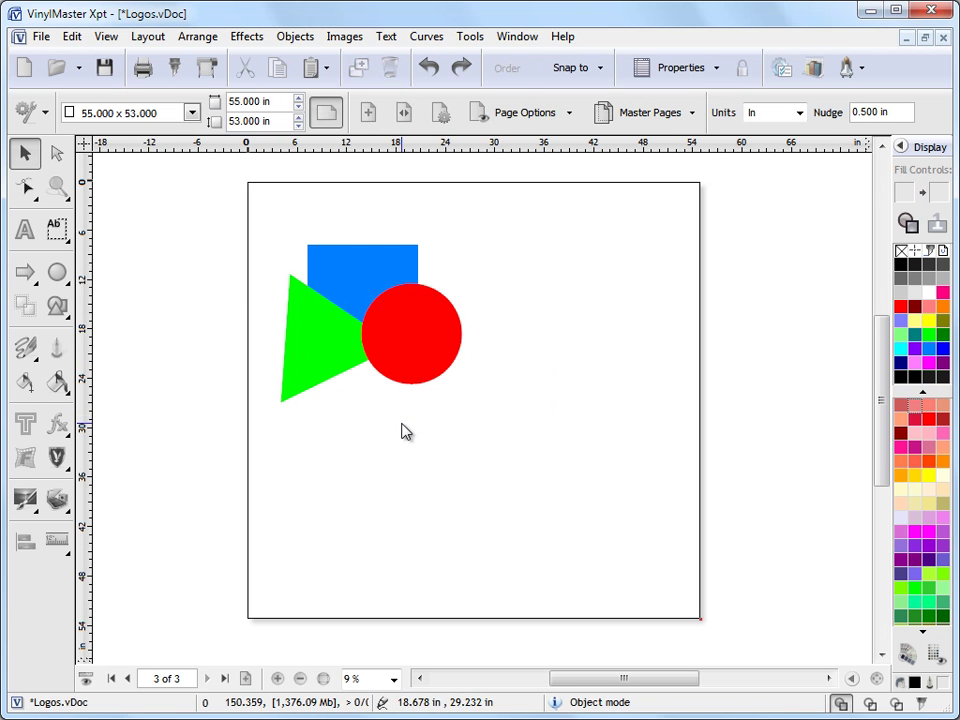
left_click(29, 273)
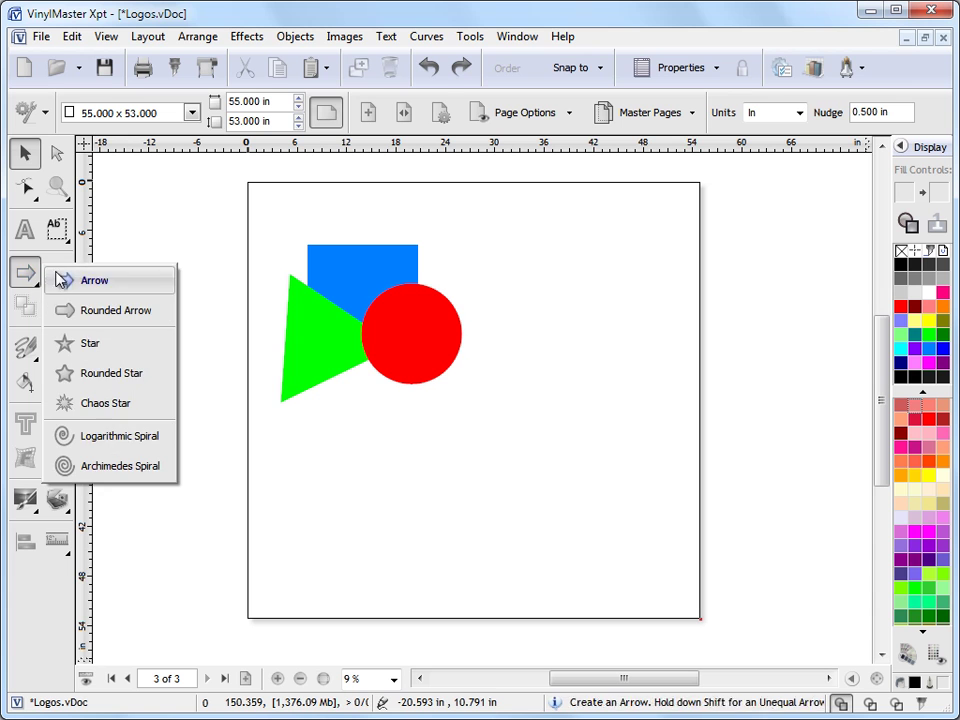
mouse_move(31, 358)
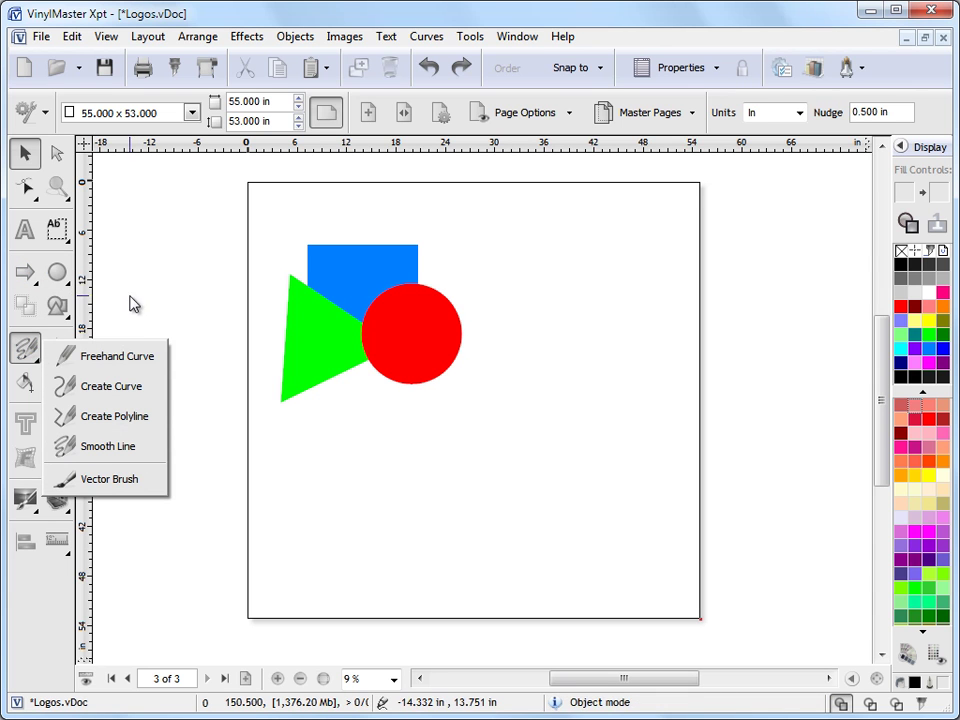
mouse_move(25, 187)
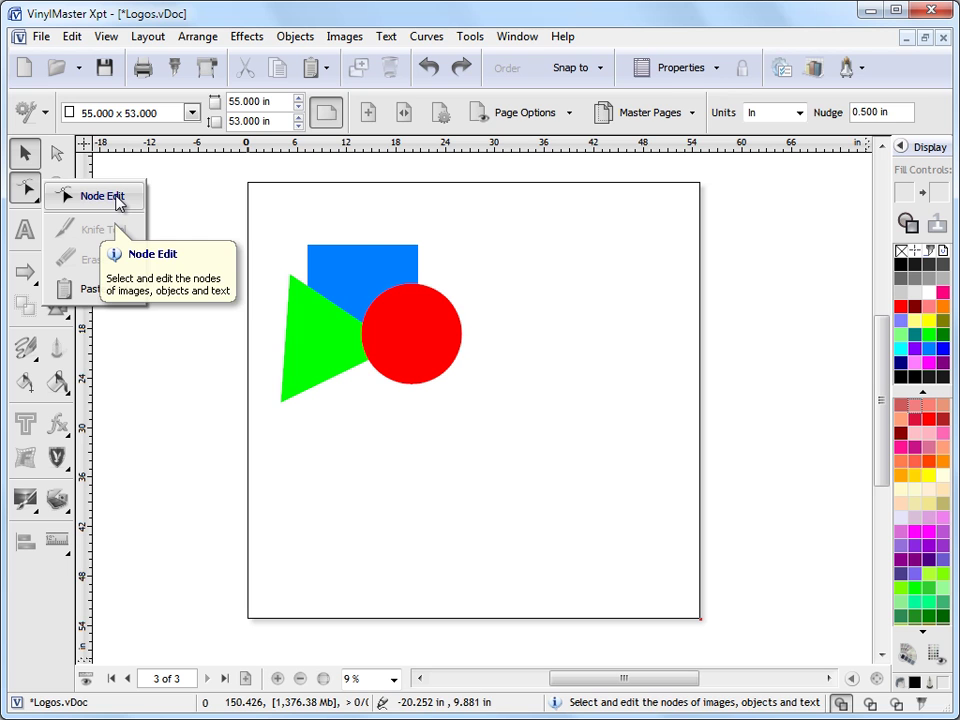
Step: Convert the blue rectangle to curves, show its nodes in node editing, and return to object selection
left_click(320, 252)
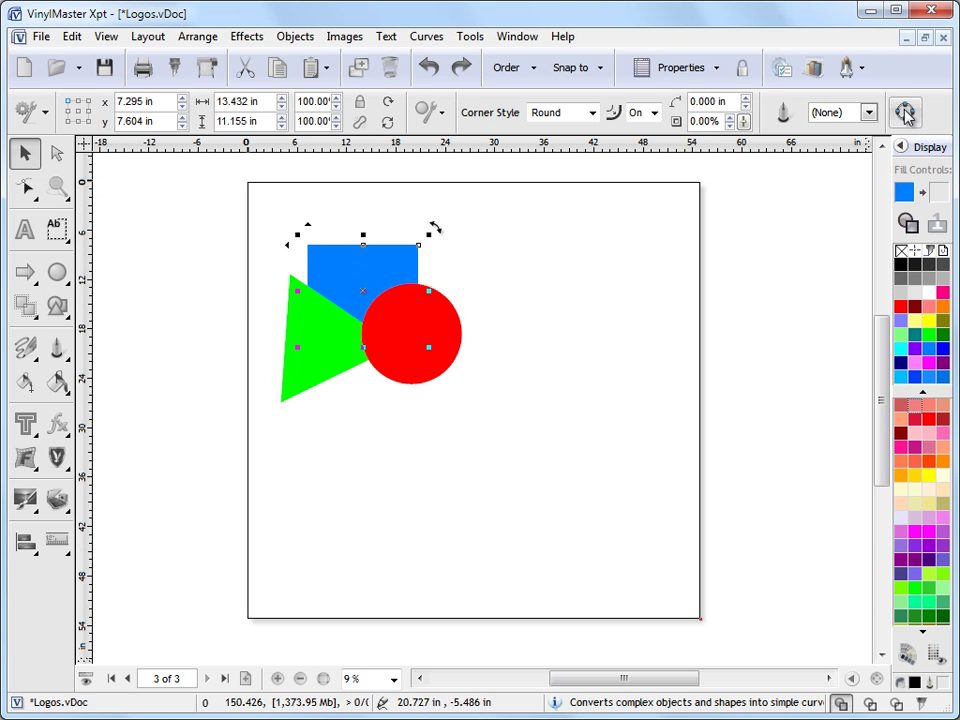
left_click(905, 113)
left_click(25, 187)
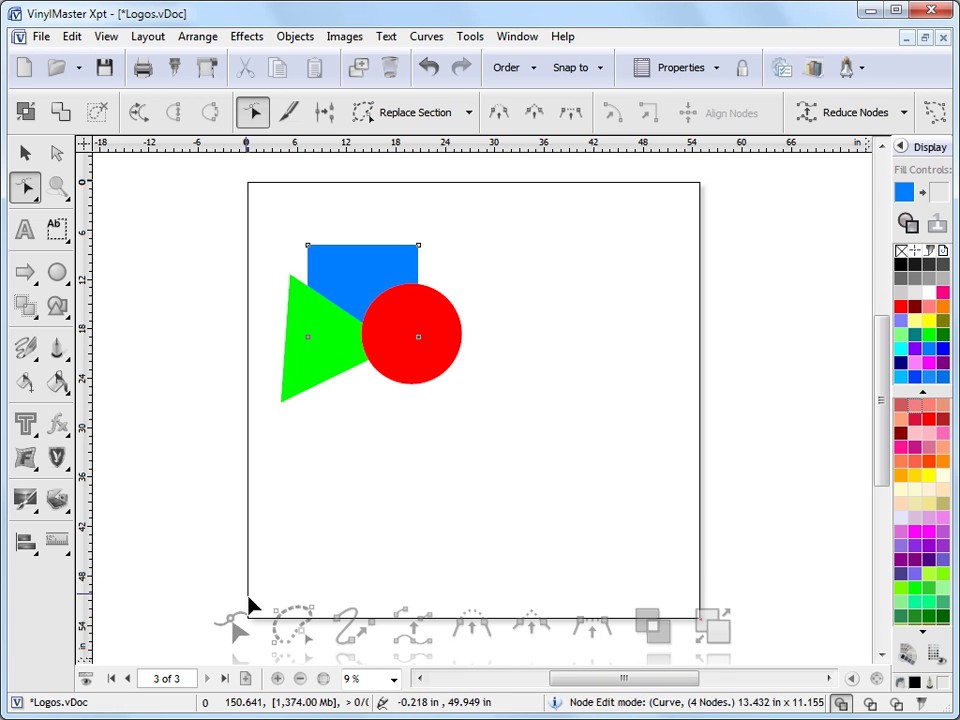
left_click(429, 37)
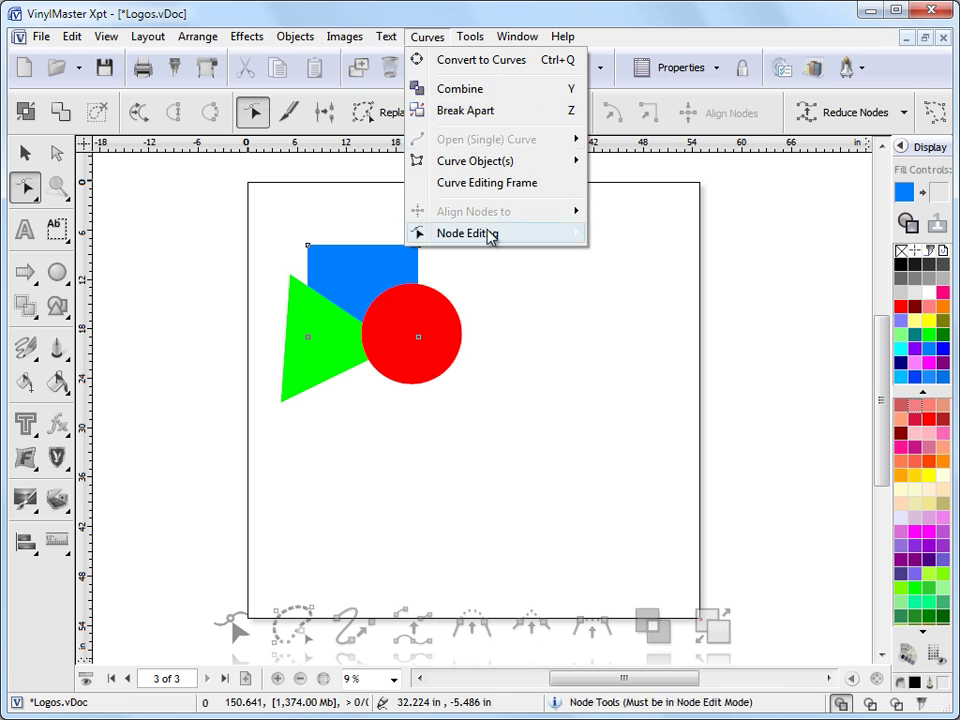
left_click(375, 274)
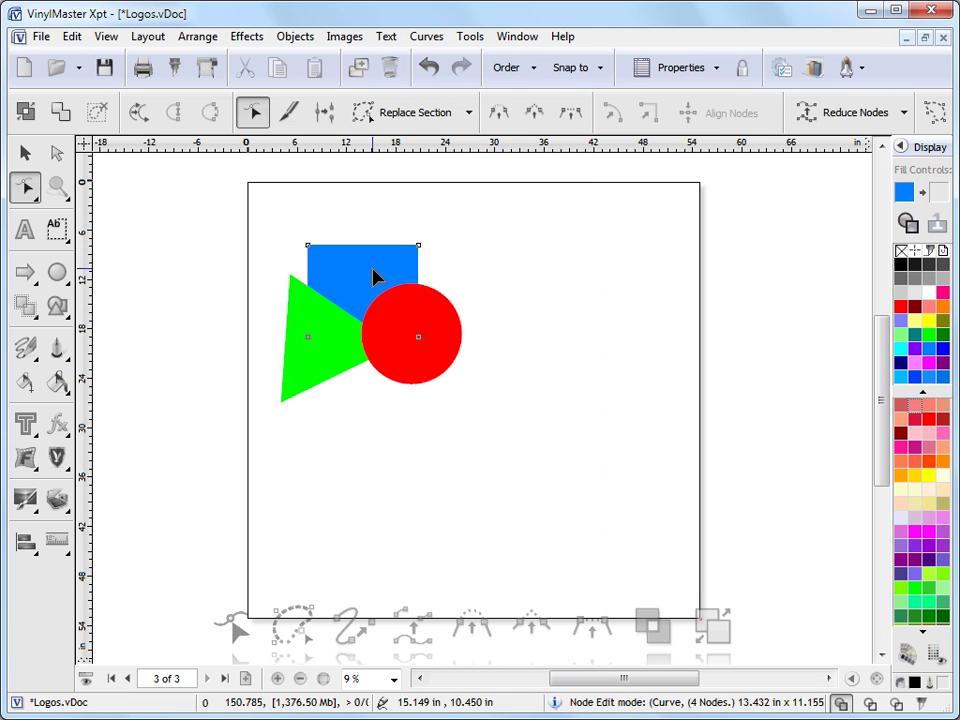
left_click(26, 155)
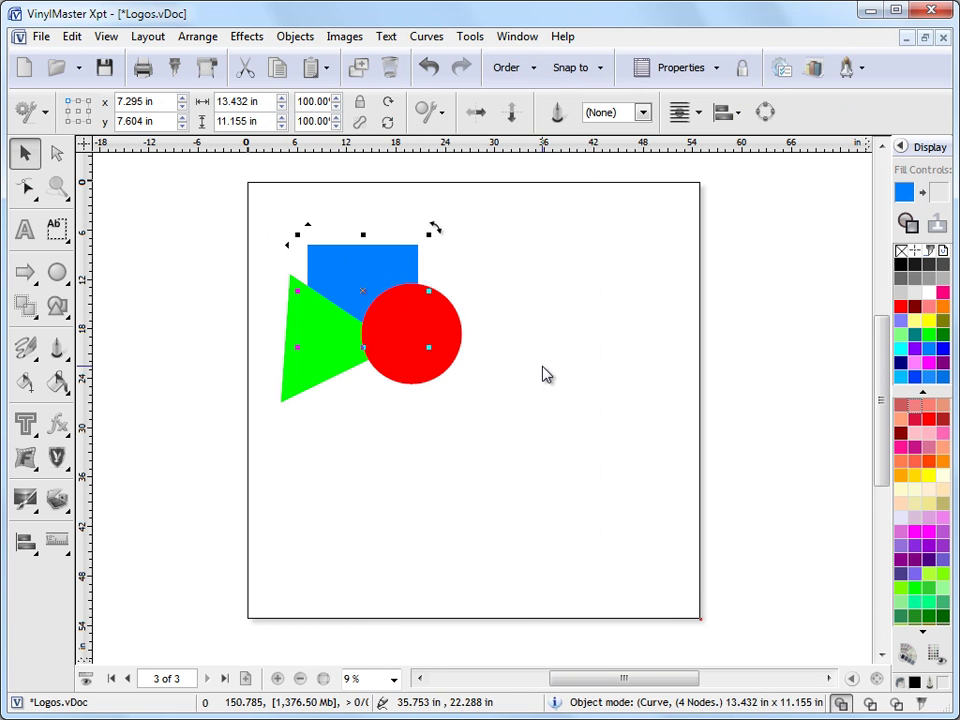